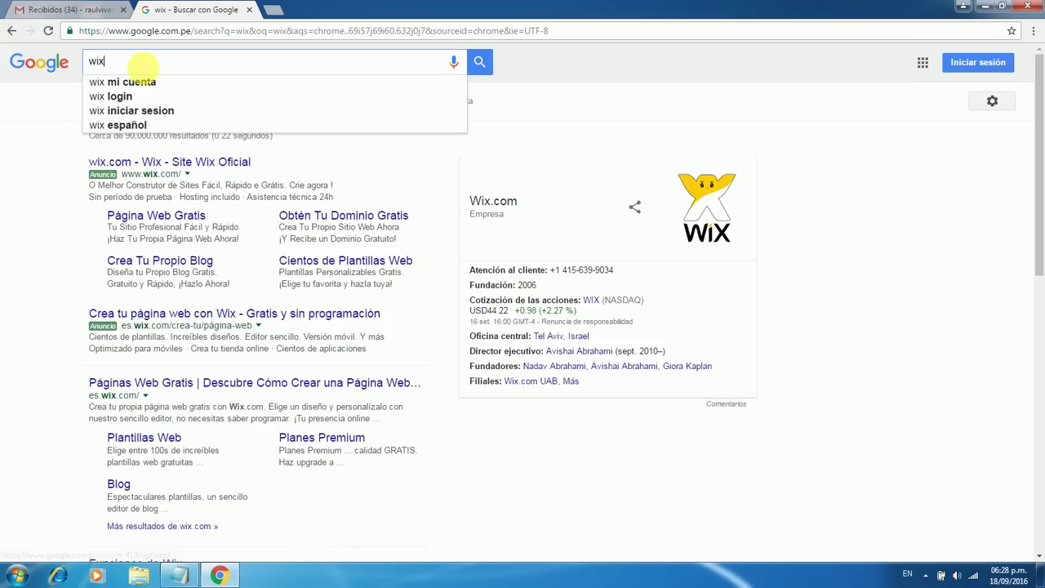
Search Google for 'wix' and open the 'Páginas Web Gratis' es.wix.com result
left_click(105, 60)
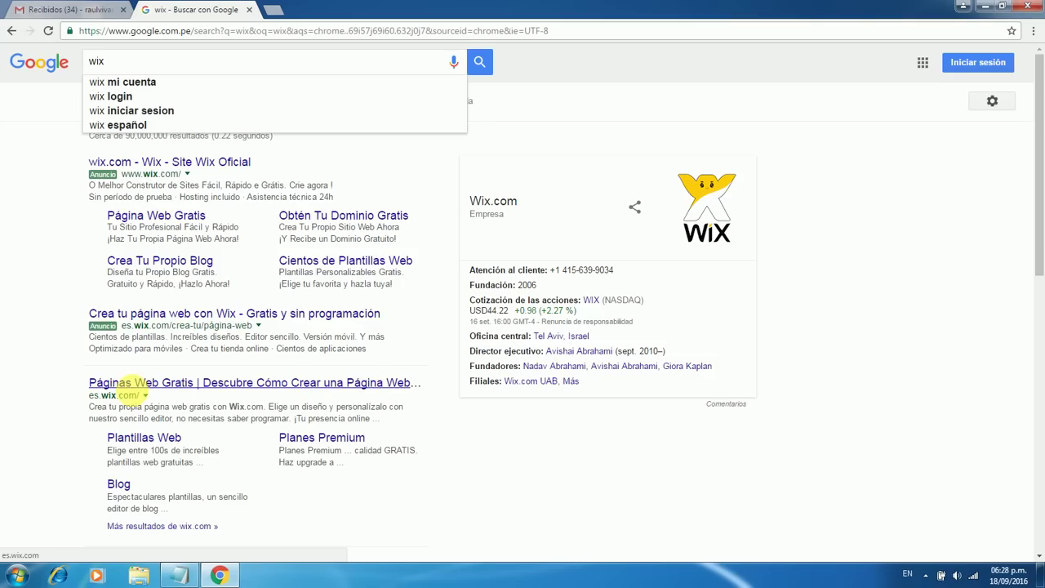
left_click(162, 388)
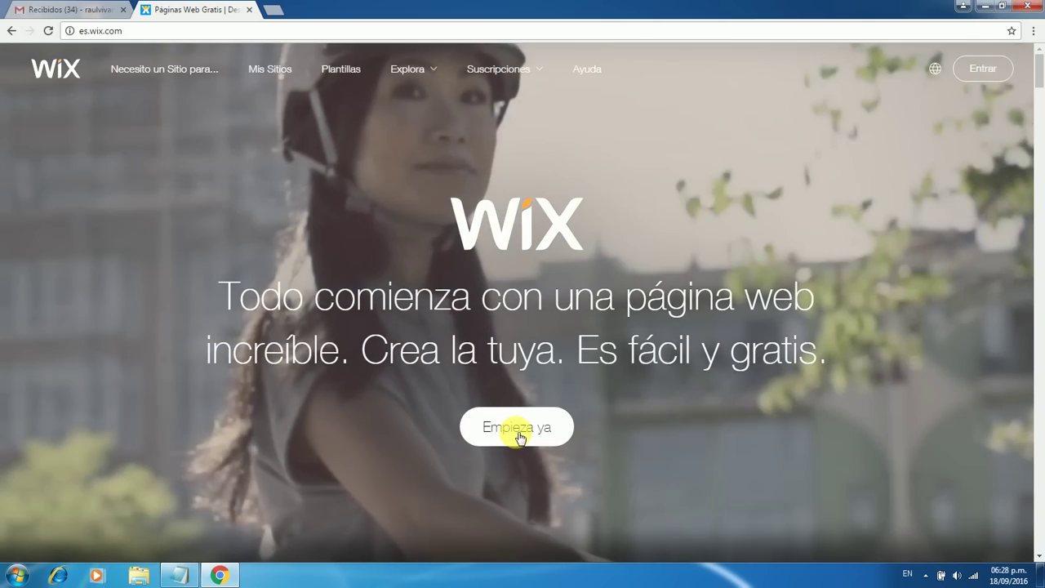
Start the free sign-up and enter the account email in both email fields
left_click(519, 437)
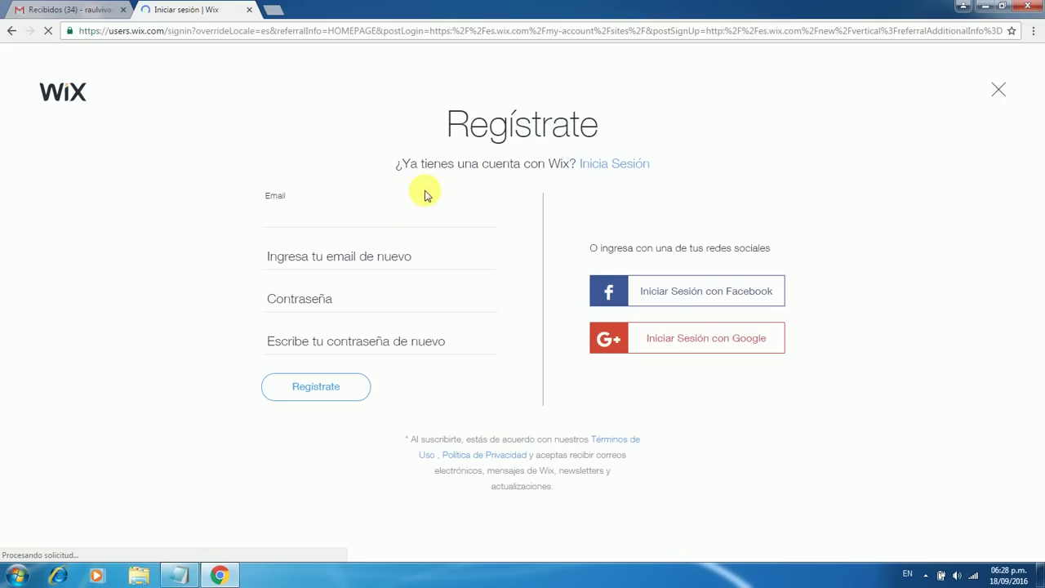
left_click(292, 219)
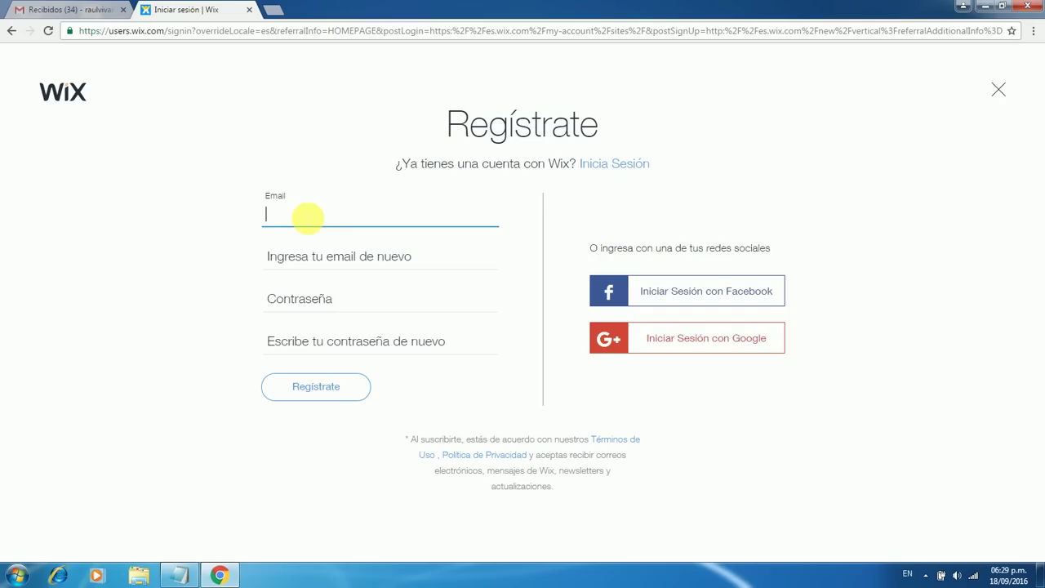
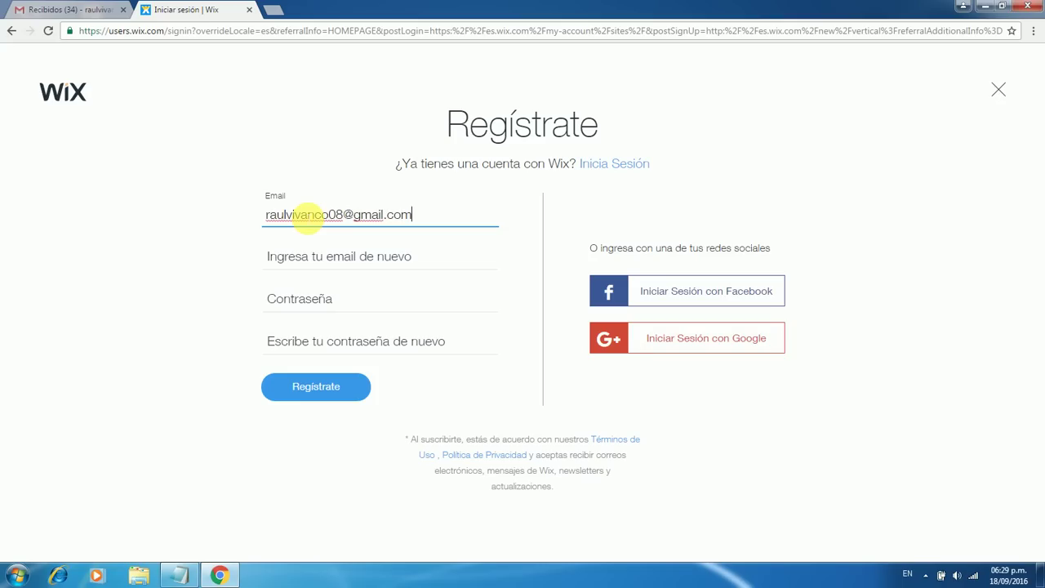
left_click_drag(443, 217, 233, 218)
key("ctrl+c")
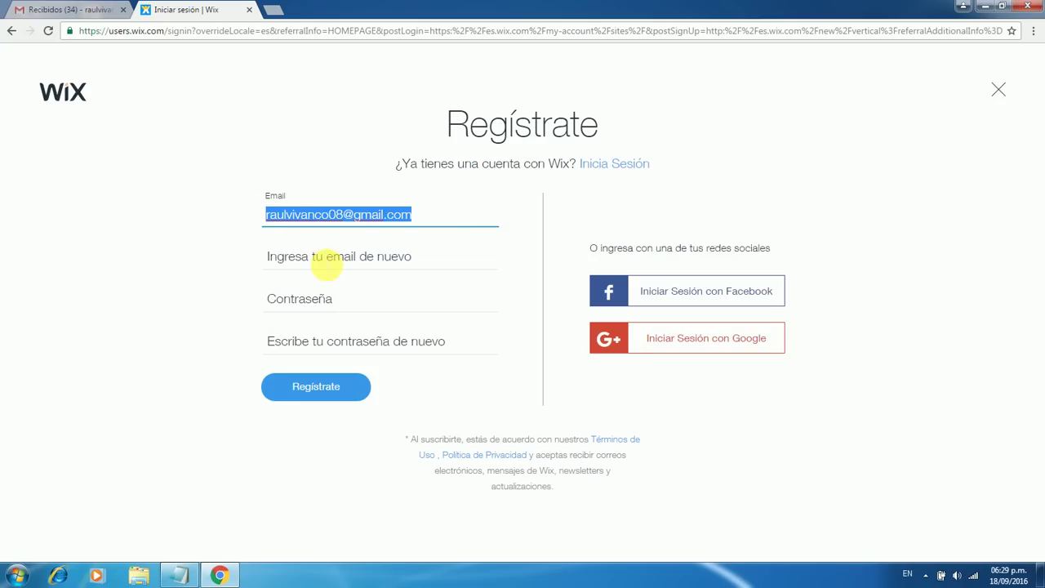
left_click(329, 265)
key("ctrl+v")
Enter and repeat the account password, then submit the registration
left_click(334, 298)
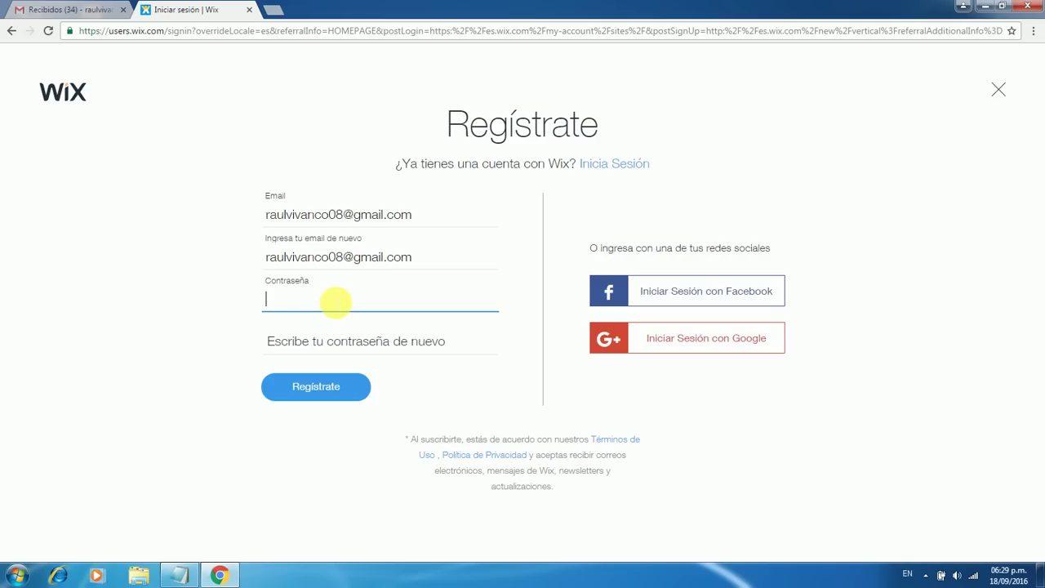
type("•••••••")
left_click(345, 349)
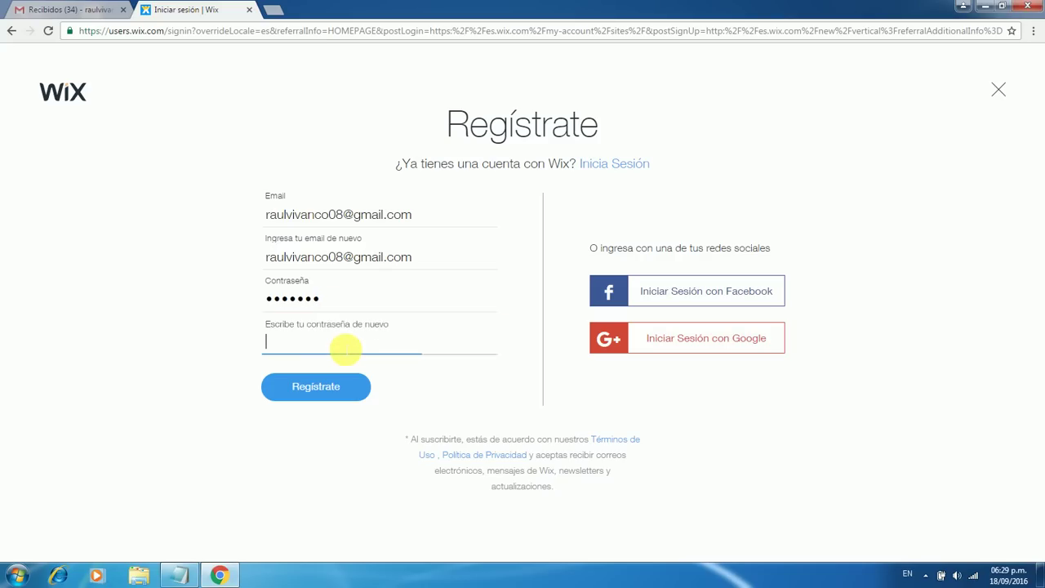
type("•••••••")
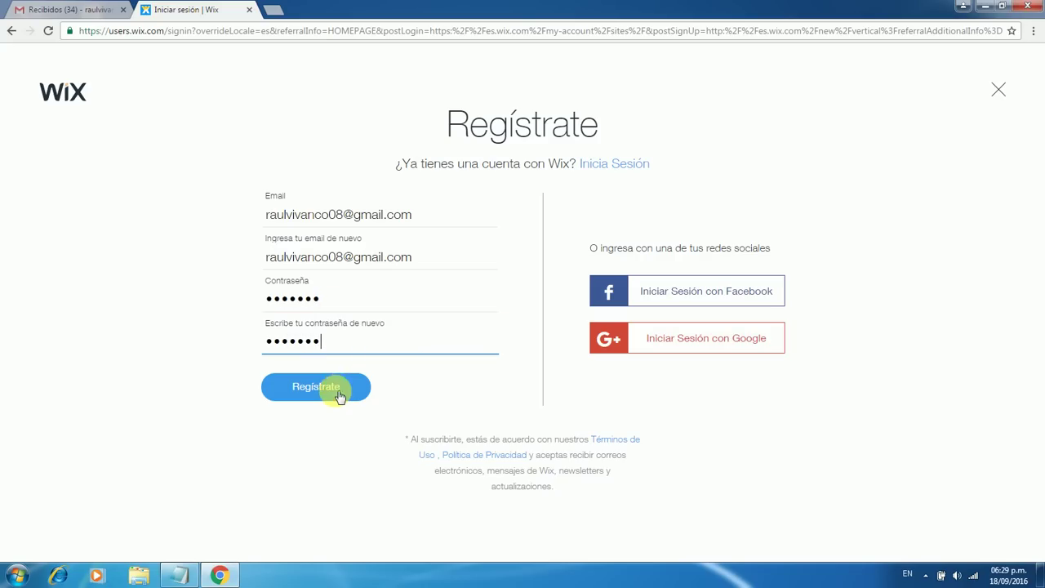
left_click(339, 395)
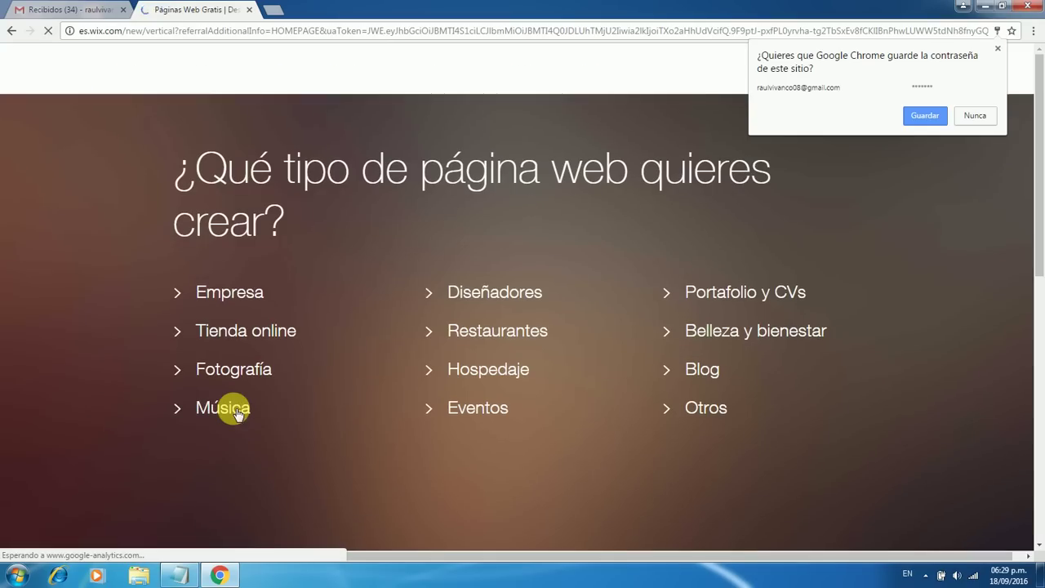
mouse_move(237, 414)
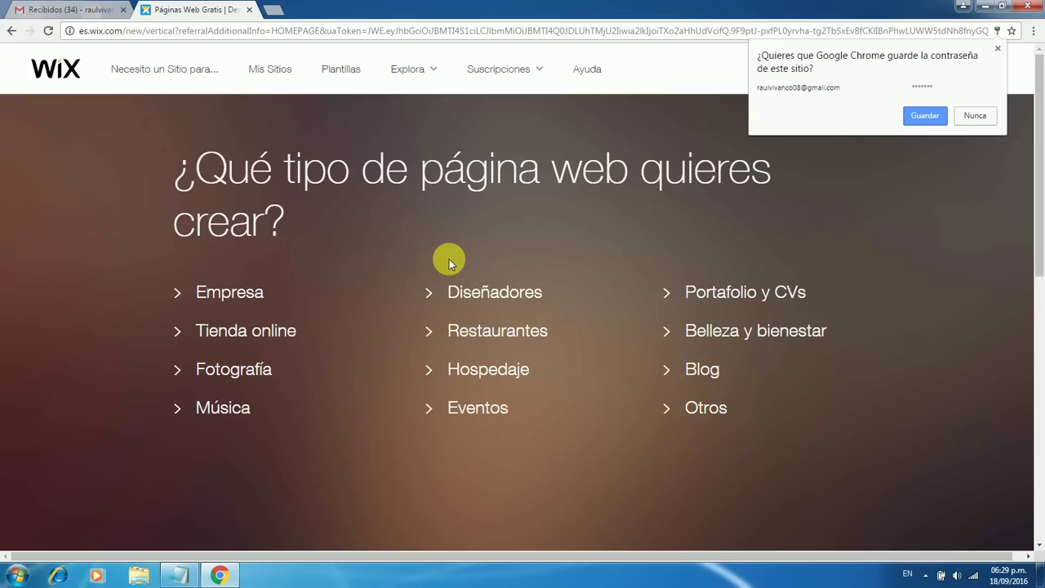
Dismiss Chrome's save-password prompt and choose Blog as the website type
left_click(586, 137)
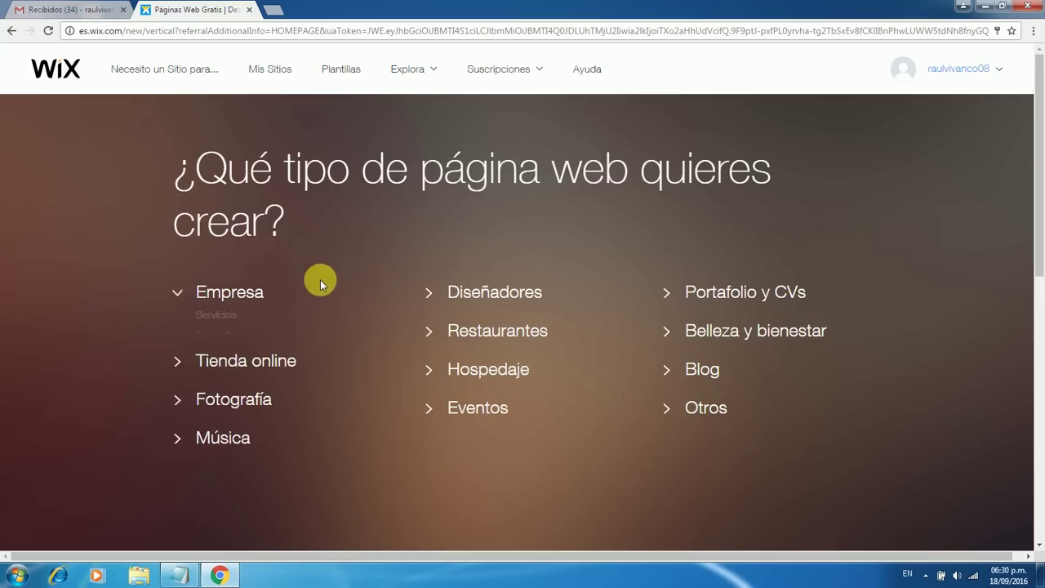
left_click(708, 370)
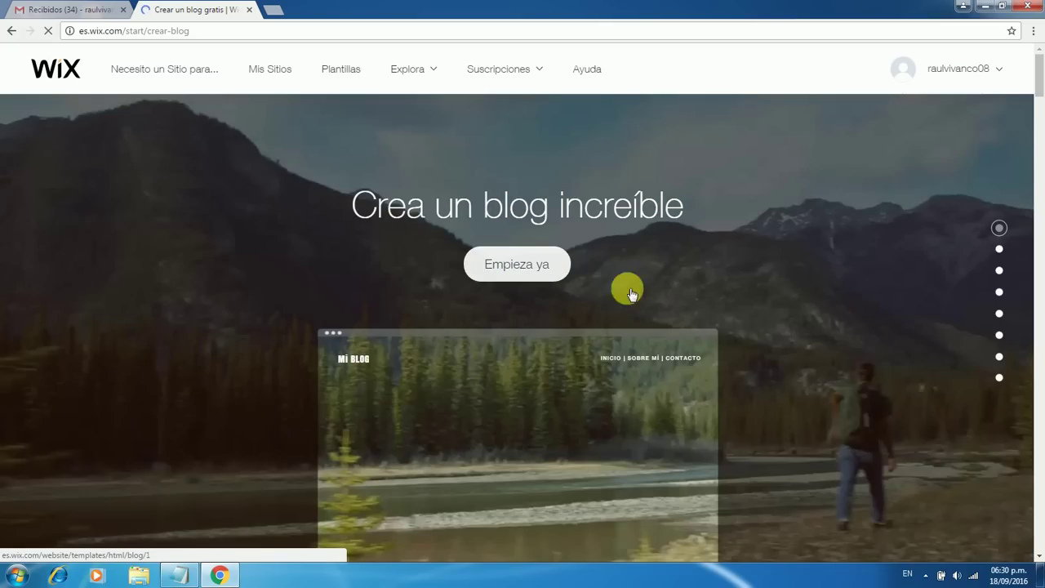
scroll(716, 305, "down", 4)
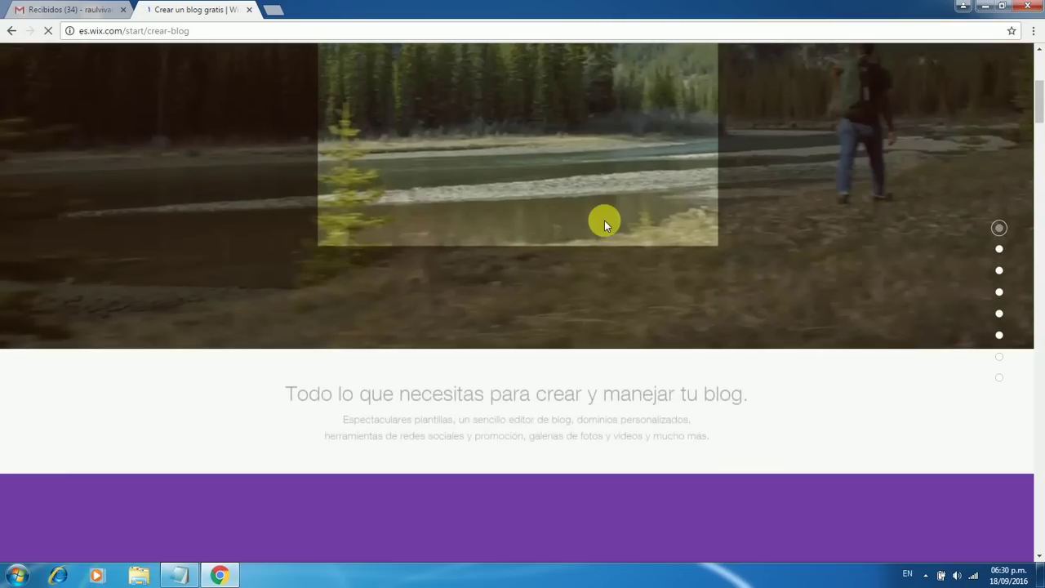
scroll(607, 225, "up", 4)
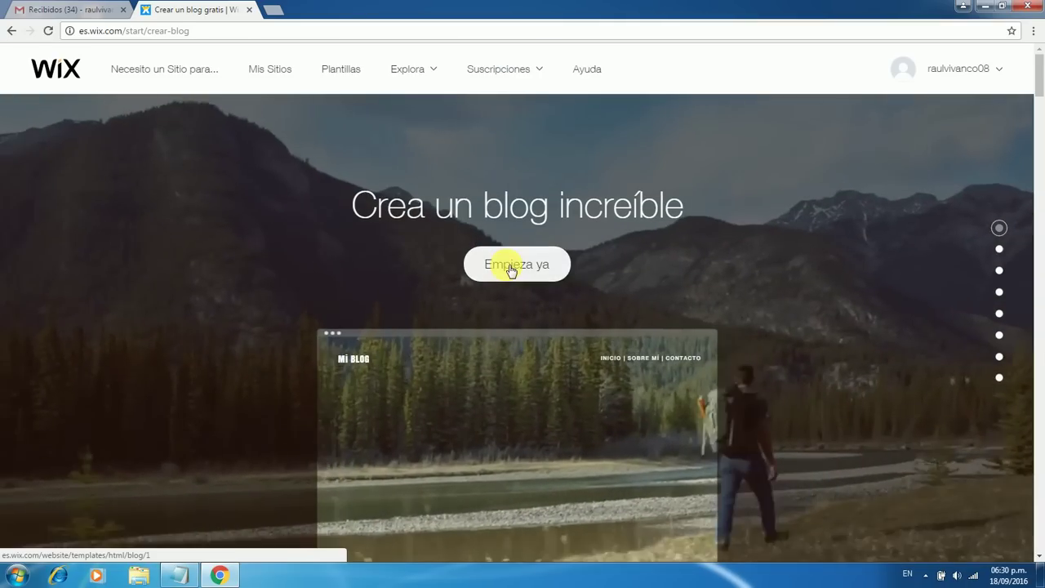
Start creating a blog with Empieza ya and browse the Blogs template gallery
left_click(507, 272)
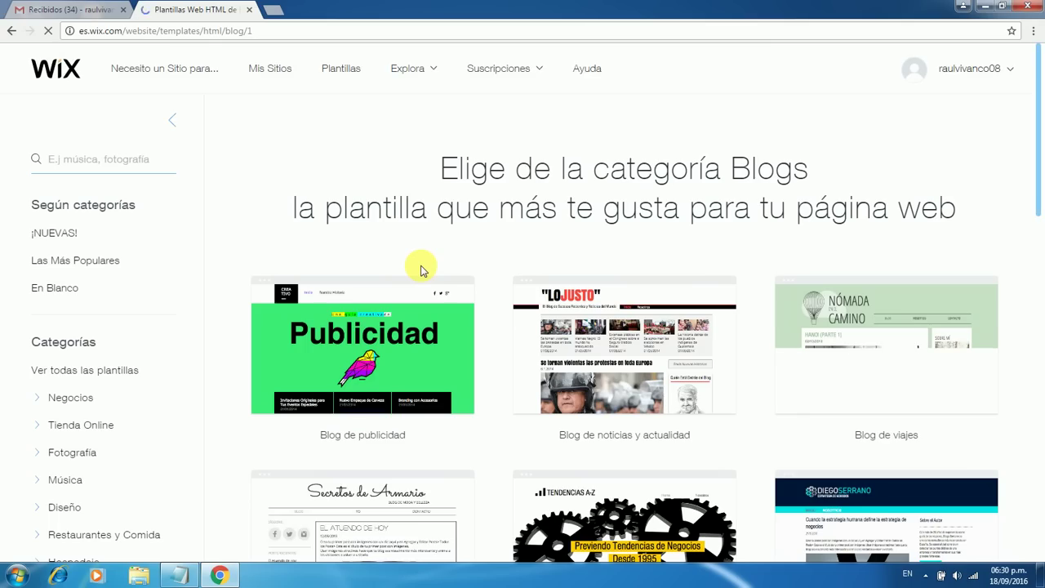
scroll(422, 270, "down", 1)
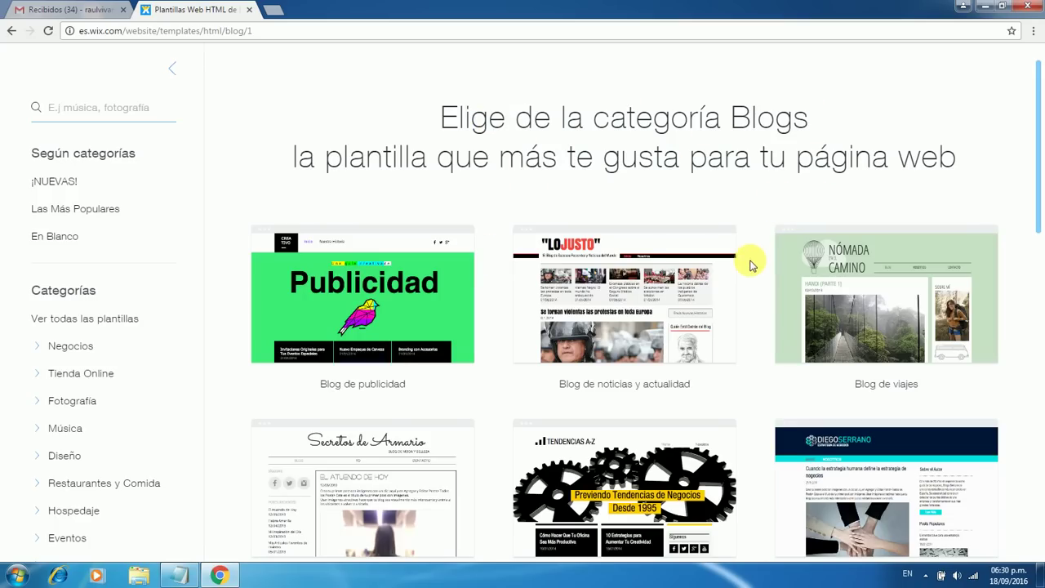
scroll(752, 269, "down", 4)
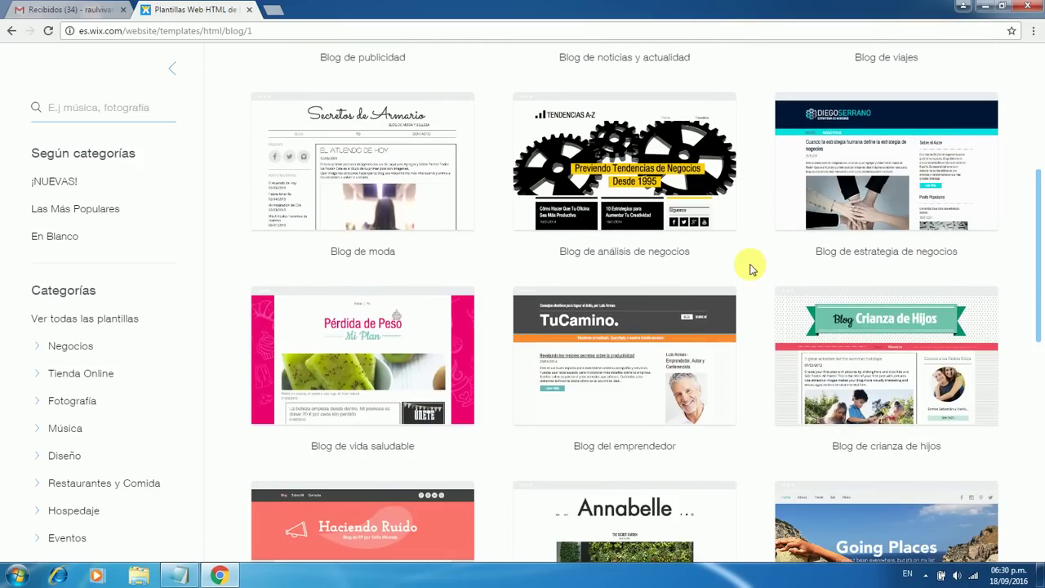
scroll(752, 270, "down", 3)
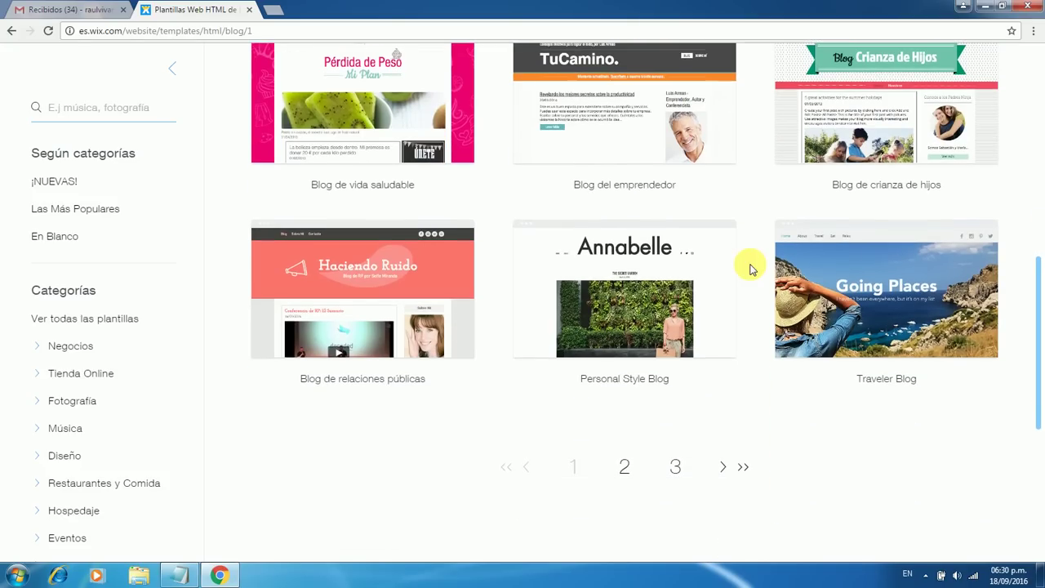
scroll(752, 269, "up", 1)
scroll(752, 270, "up", 6)
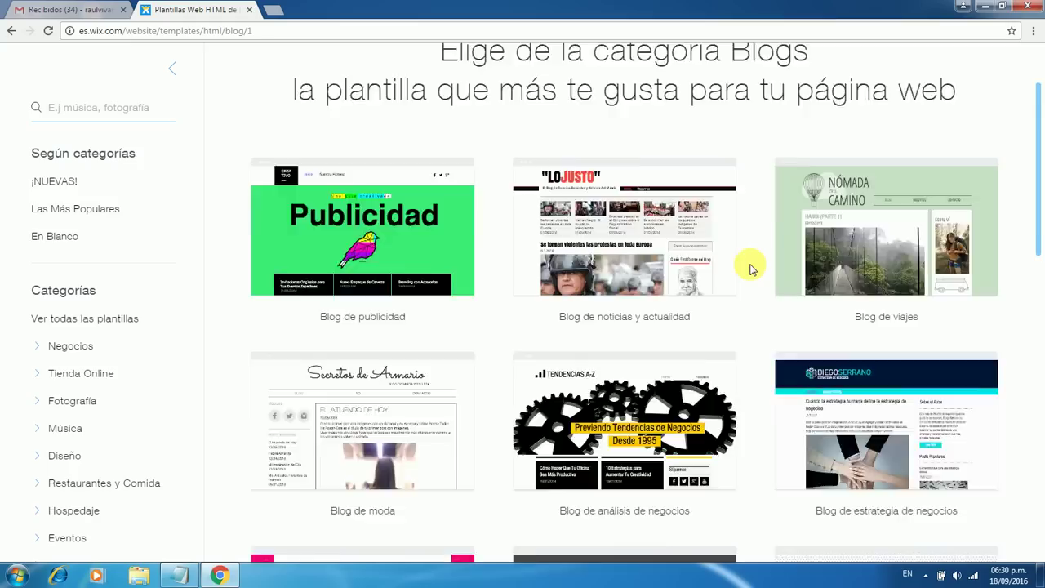
scroll(752, 269, "up", 1)
mouse_move(622, 297)
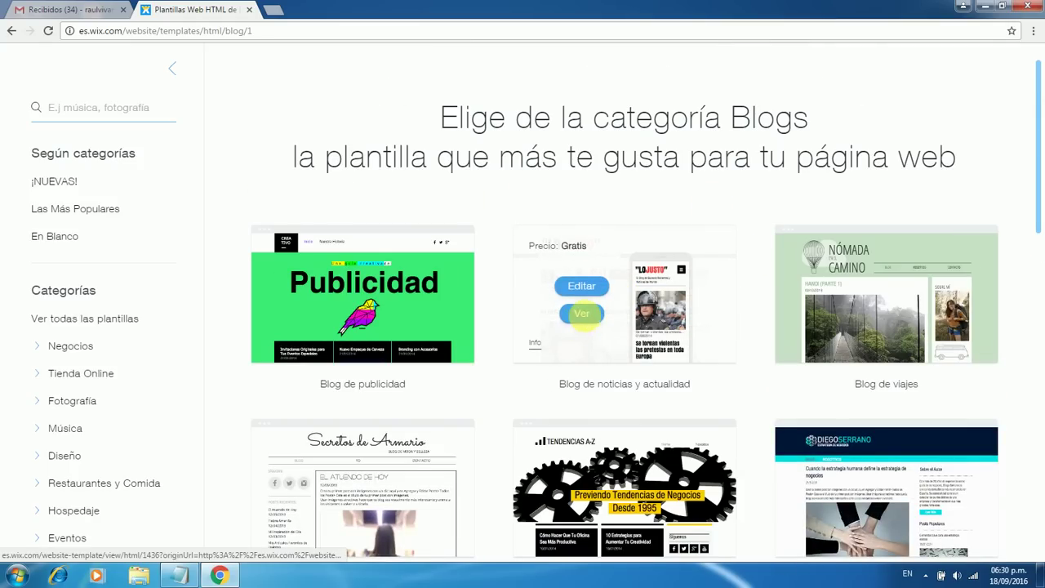
left_click(581, 314)
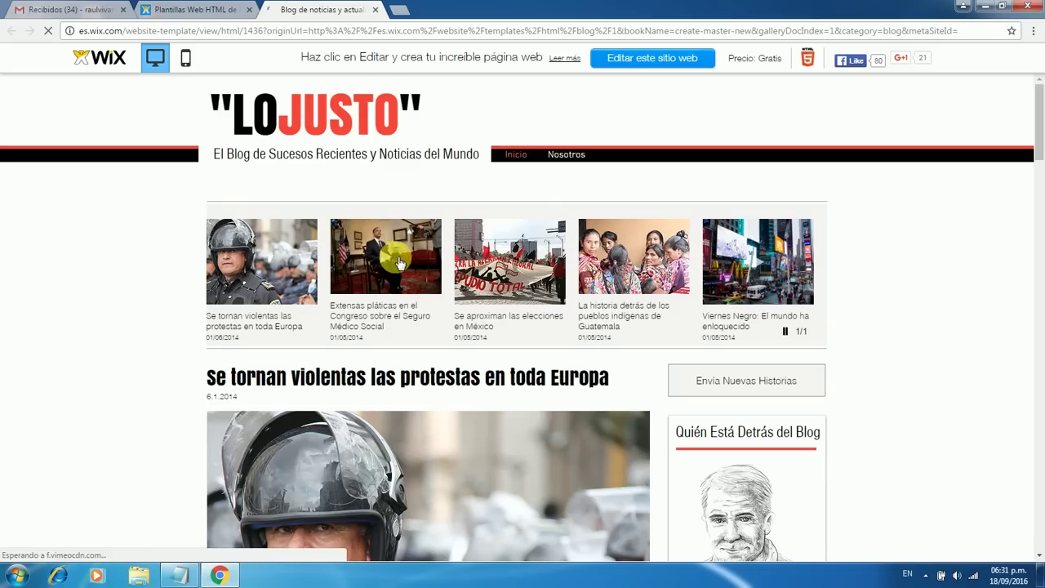
scroll(657, 355, "down", 3)
scroll(660, 356, "down", 4)
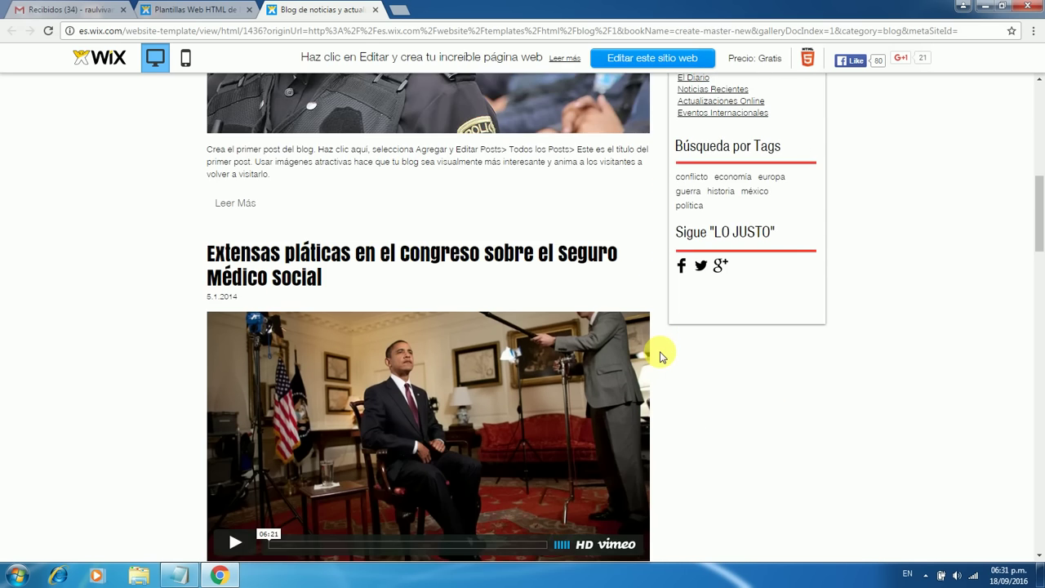
scroll(660, 354, "down", 3)
scroll(659, 354, "up", 2)
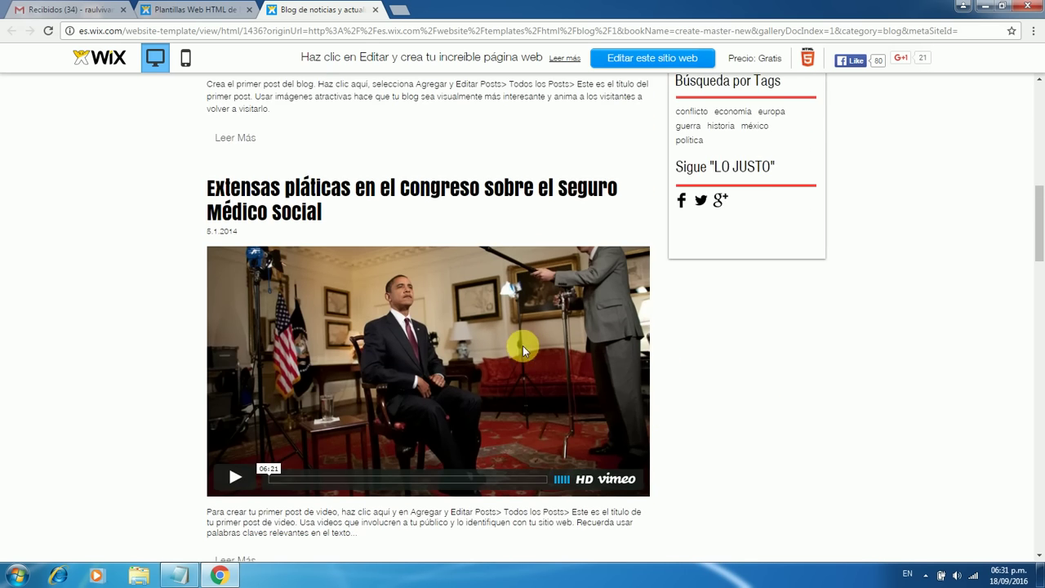
scroll(662, 302, "down", 5)
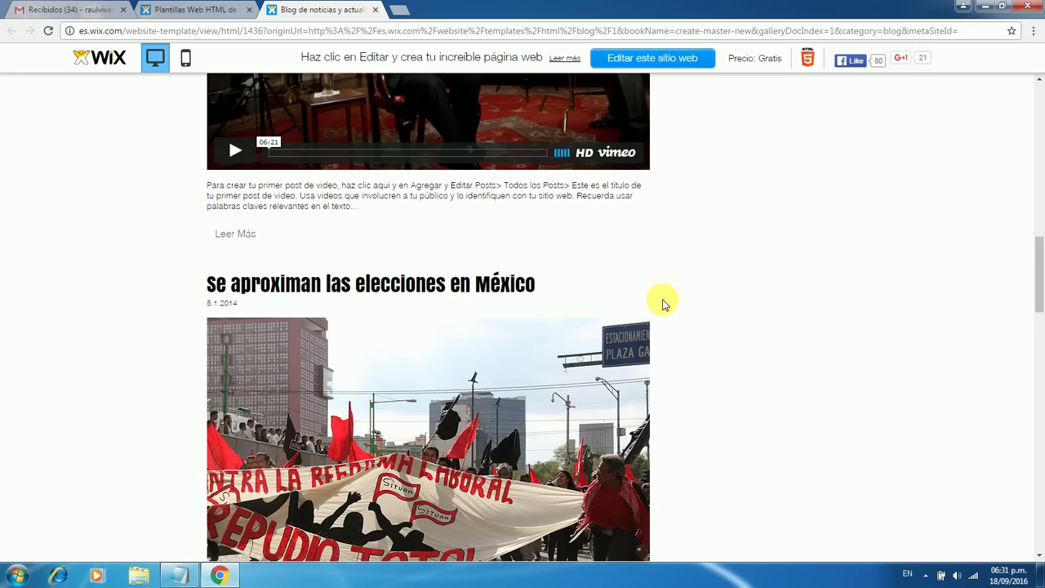
scroll(663, 303, "down", 2)
scroll(663, 304, "down", 5)
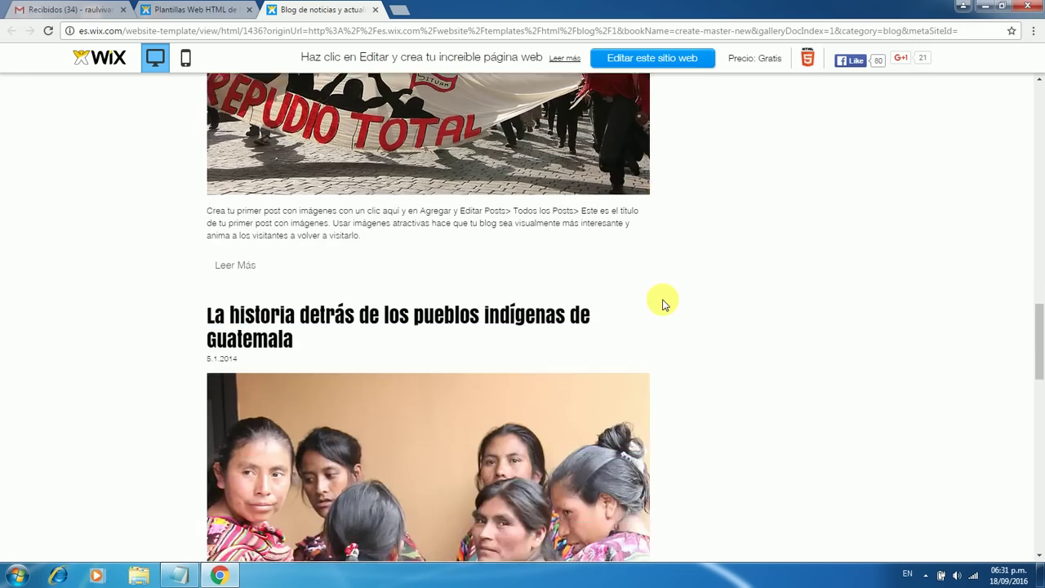
scroll(663, 303, "up", 20)
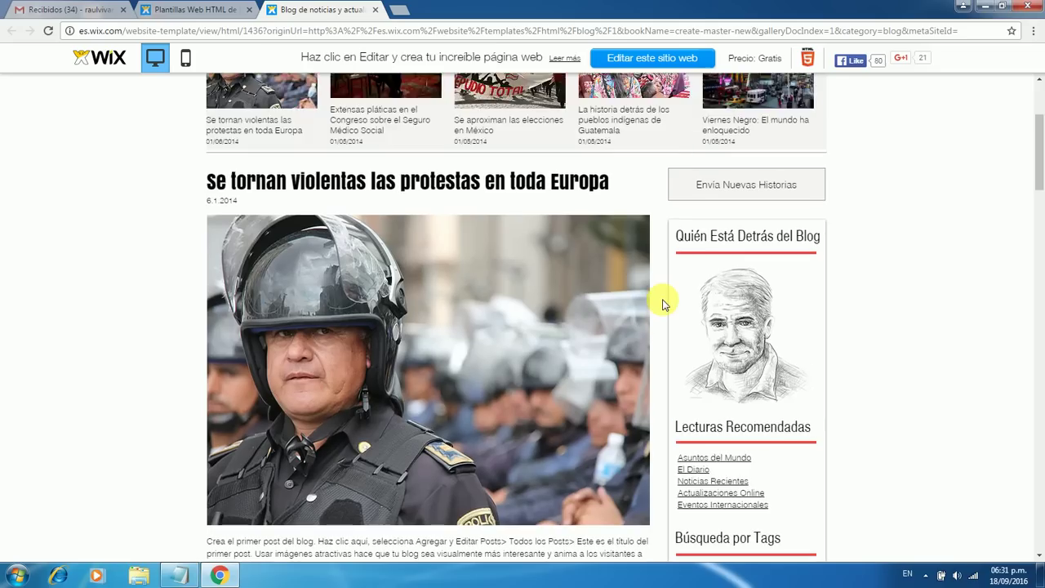
scroll(625, 368, "down", 6)
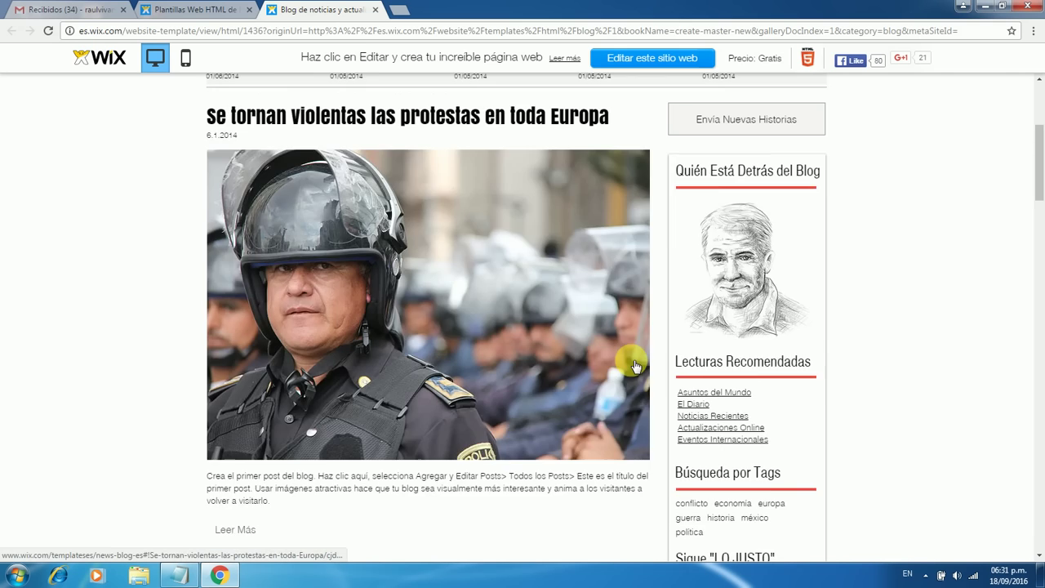
scroll(649, 359, "down", 5)
scroll(658, 351, "up", 6)
scroll(660, 353, "up", 7)
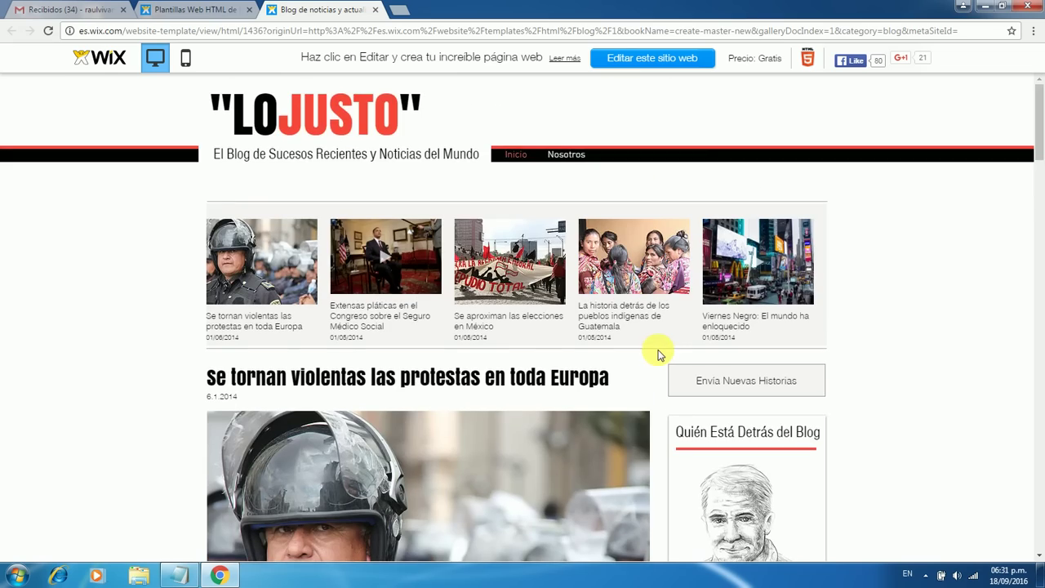
scroll(659, 353, "down", 11)
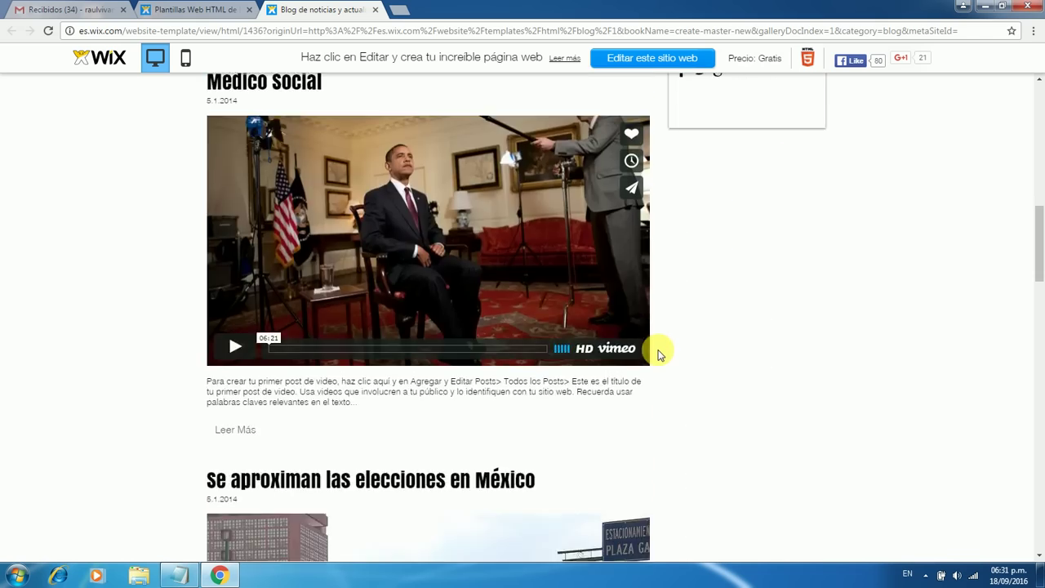
scroll(659, 353, "up", 8)
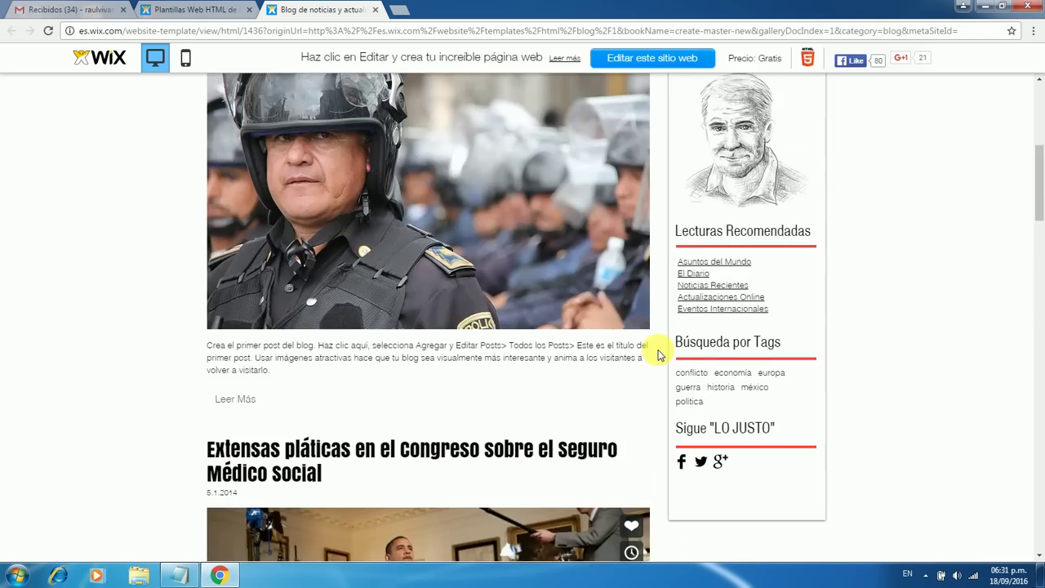
scroll(659, 354, "up", 5)
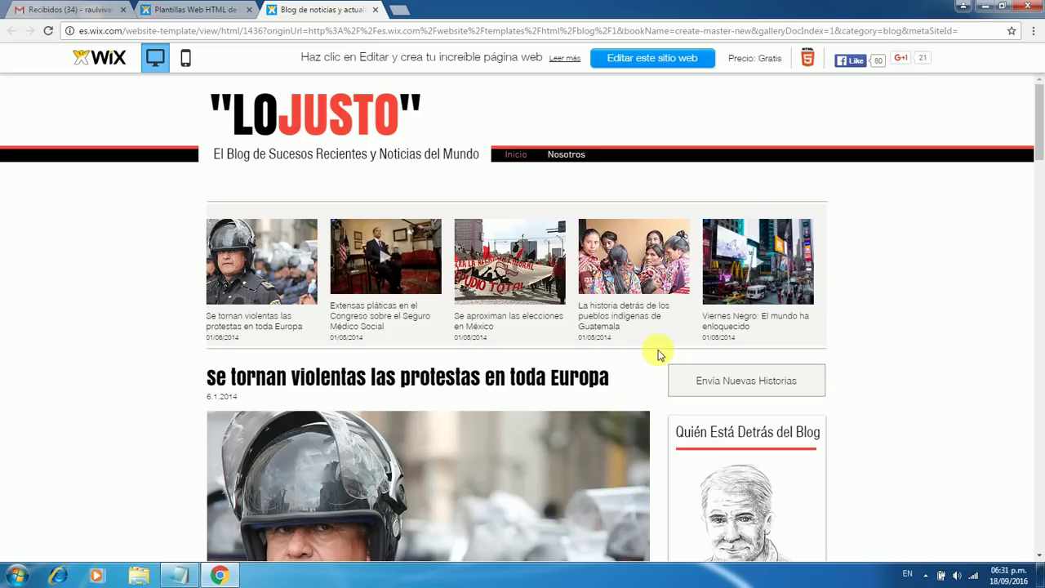
scroll(661, 354, "down", 2)
scroll(659, 355, "up", 5)
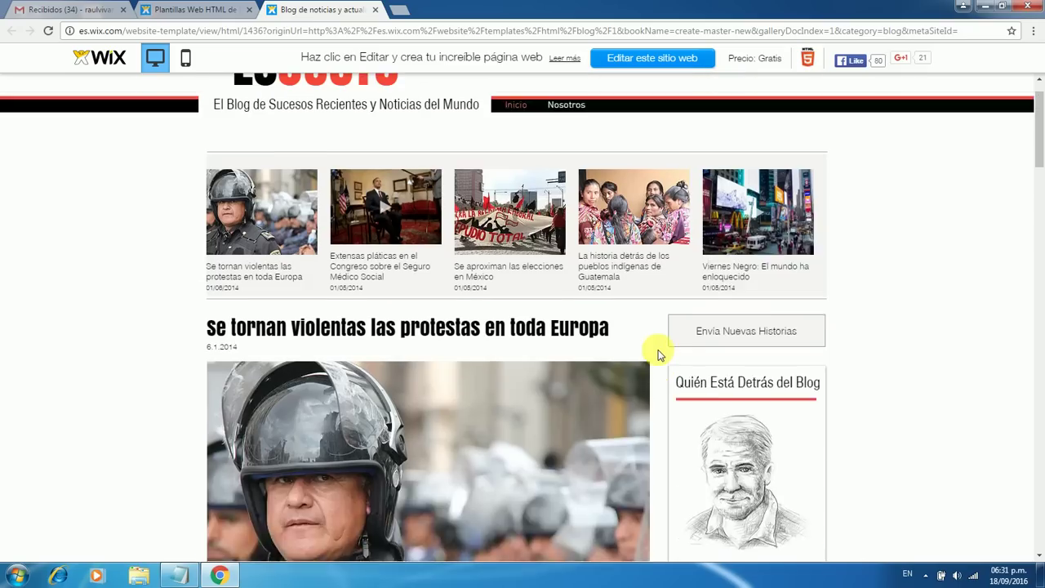
left_click(186, 59)
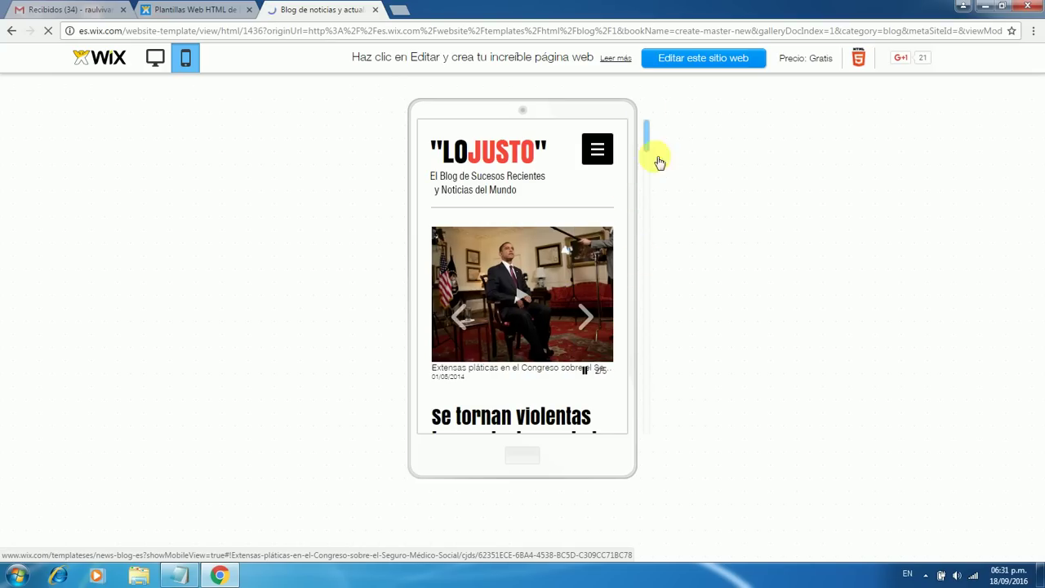
scroll(647, 139, "down", 2)
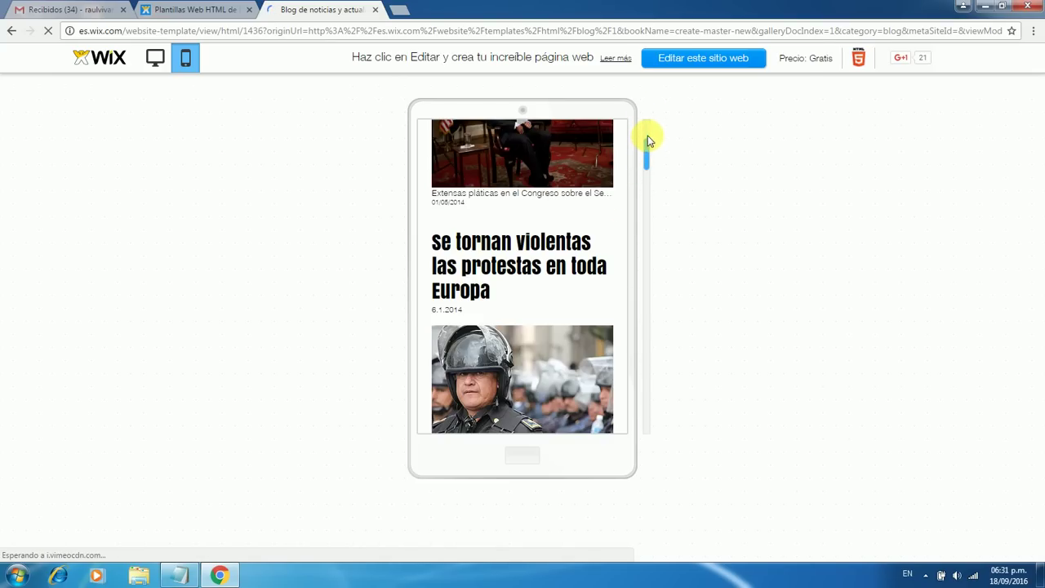
left_click_drag(648, 153, 661, 118)
left_click(155, 59)
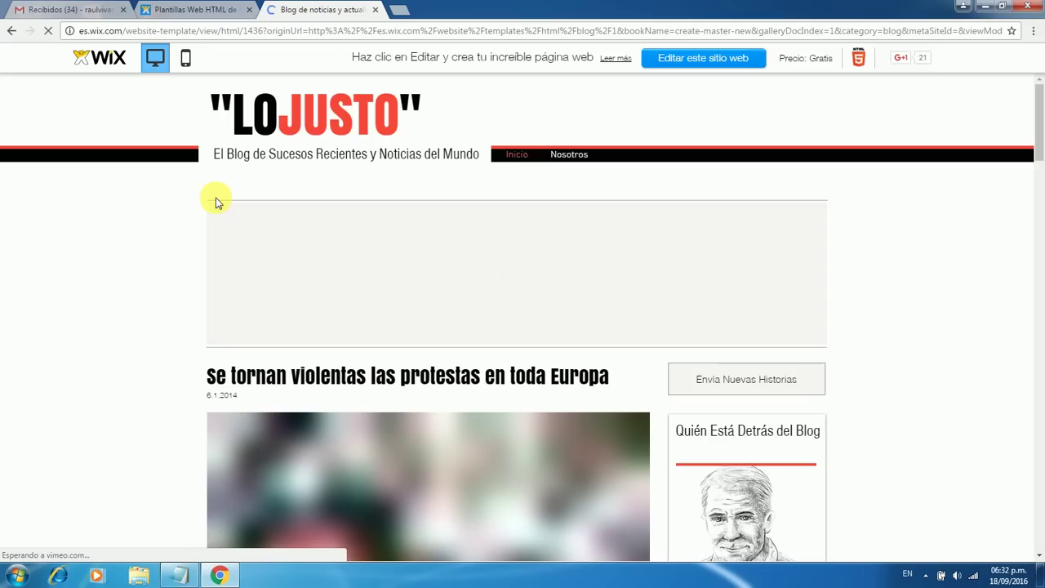
scroll(653, 397, "down", 6)
scroll(653, 397, "up", 6)
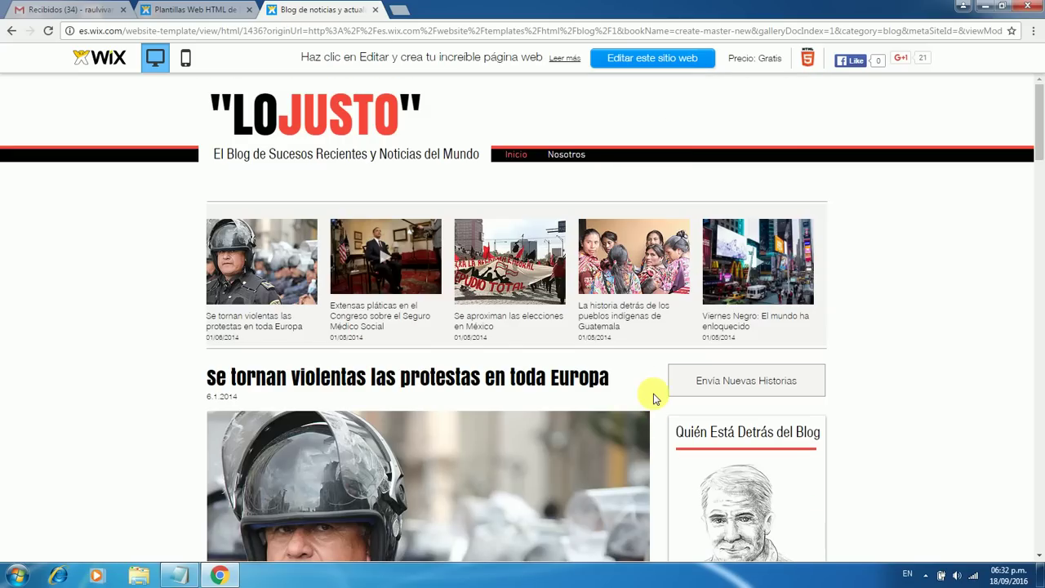
Open the LO JUSTO template in the Wix Editor and close the Plantillas tab
left_click(621, 64)
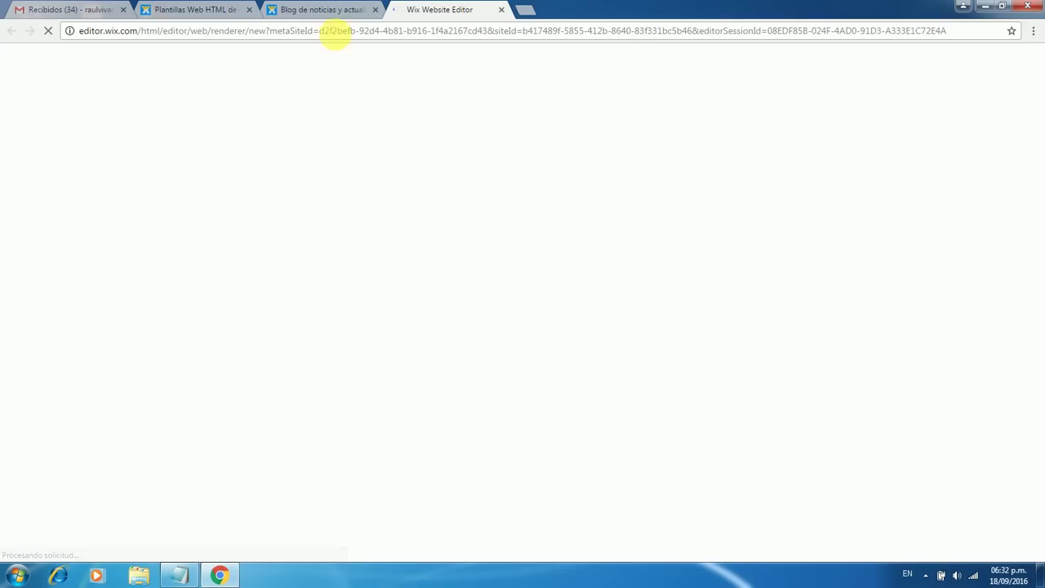
left_click(249, 9)
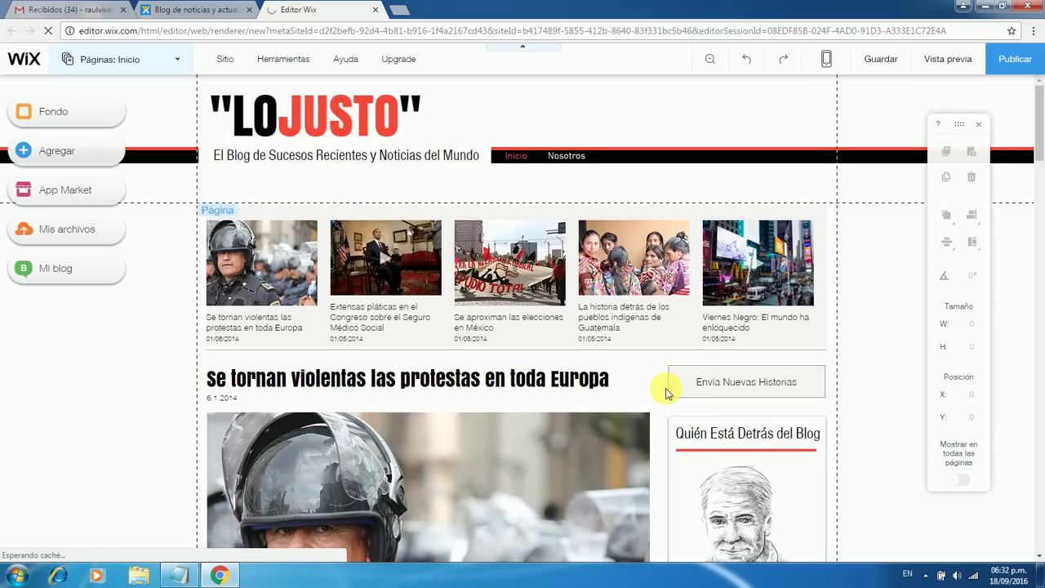
scroll(665, 392, "down", 3)
scroll(666, 392, "up", 1)
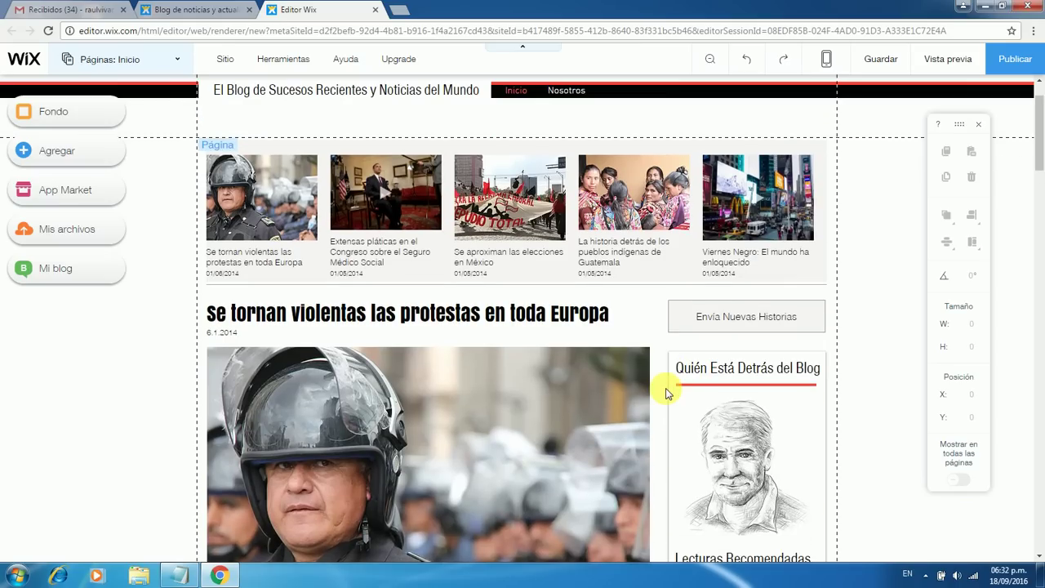
scroll(665, 393, "down", 3)
scroll(665, 392, "up", 4)
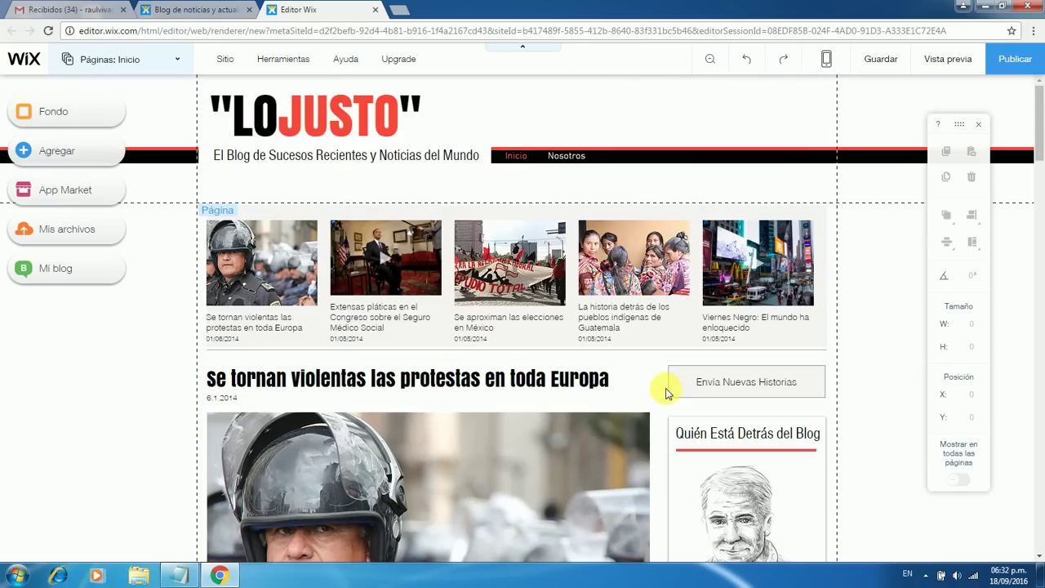
Select the blog feed and bring up the list of all blog posts
left_click(369, 383)
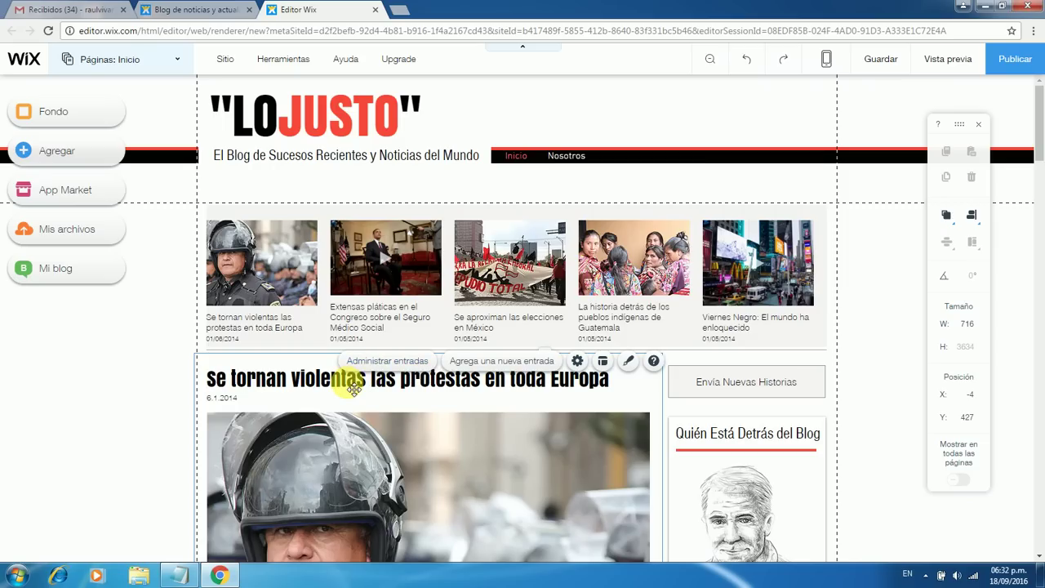
left_click(365, 367)
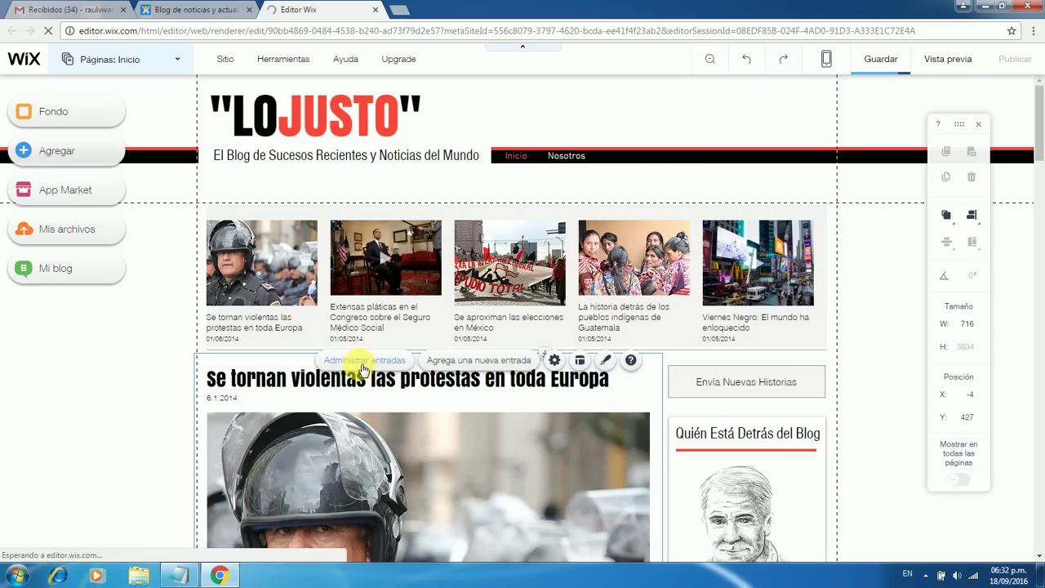
left_click(451, 363)
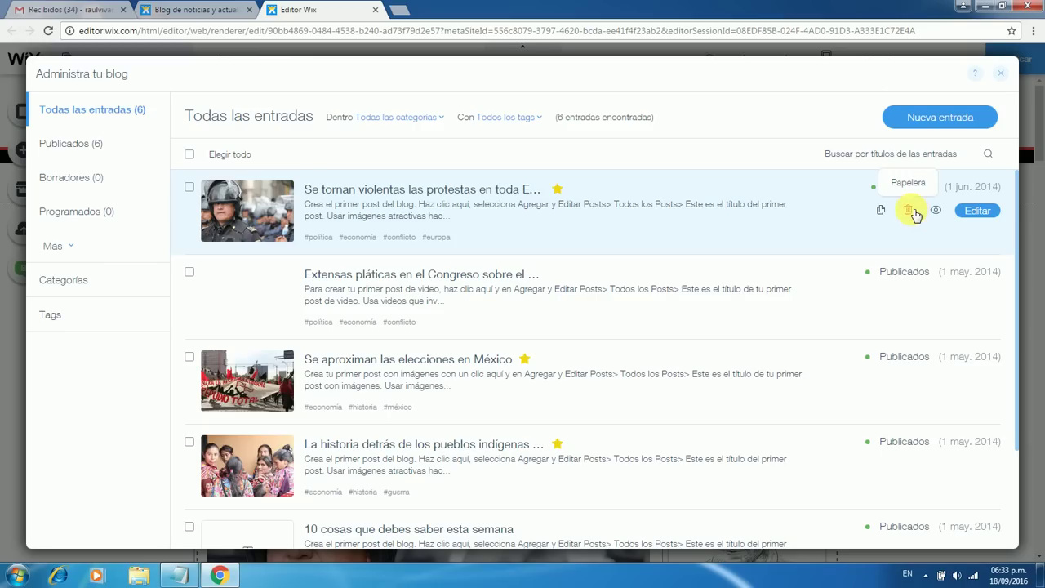
Edit the 'Se tornan violentas las protestas en toda Europa' post
left_click(979, 211)
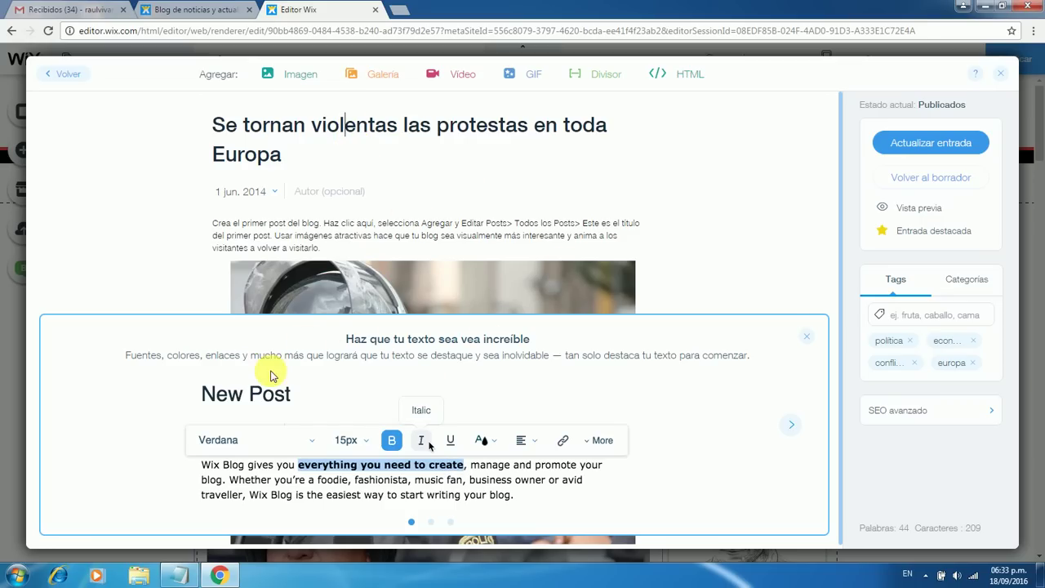
Retitle the post 'Tendencias de Marketing Digital 2017'
left_click(808, 337)
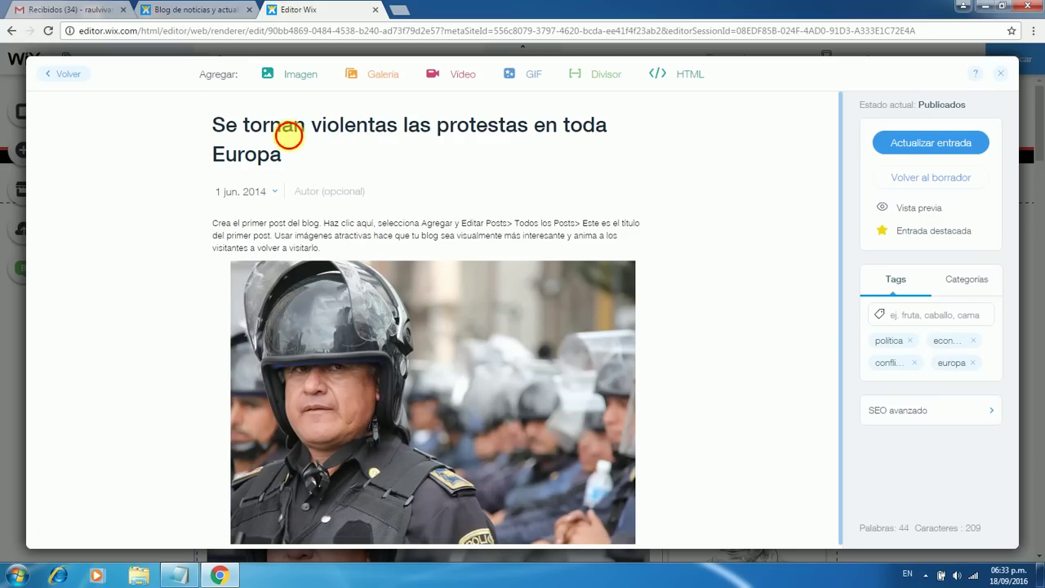
left_click(282, 125)
left_click_drag(283, 155, 220, 137)
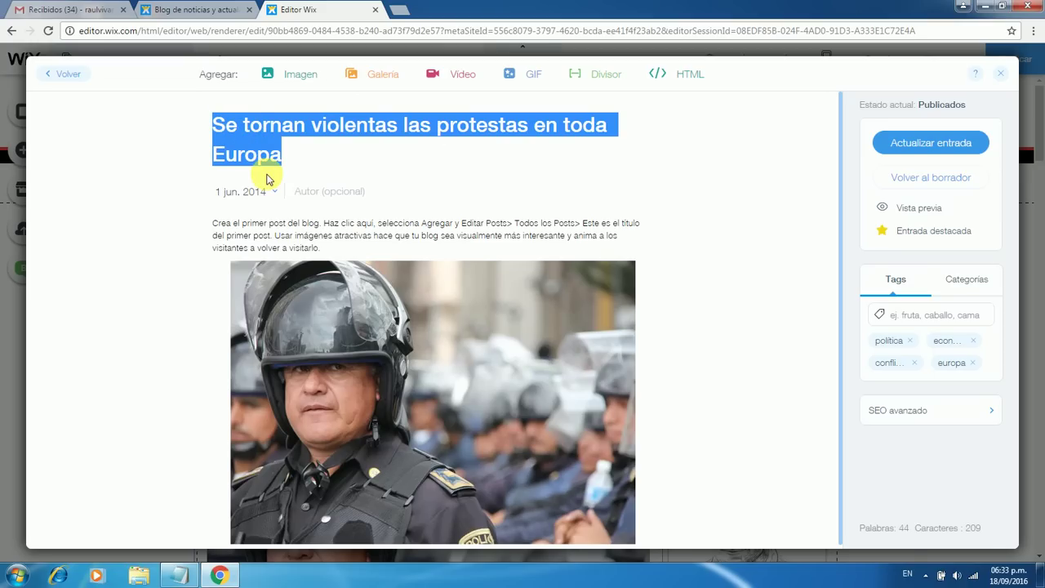
type("Tend")
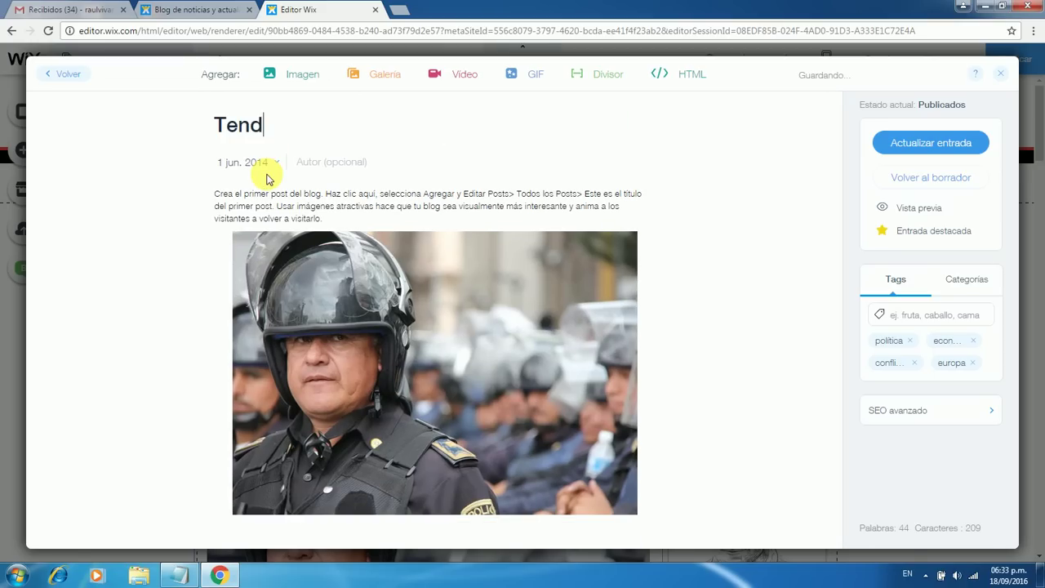
type("encias de M")
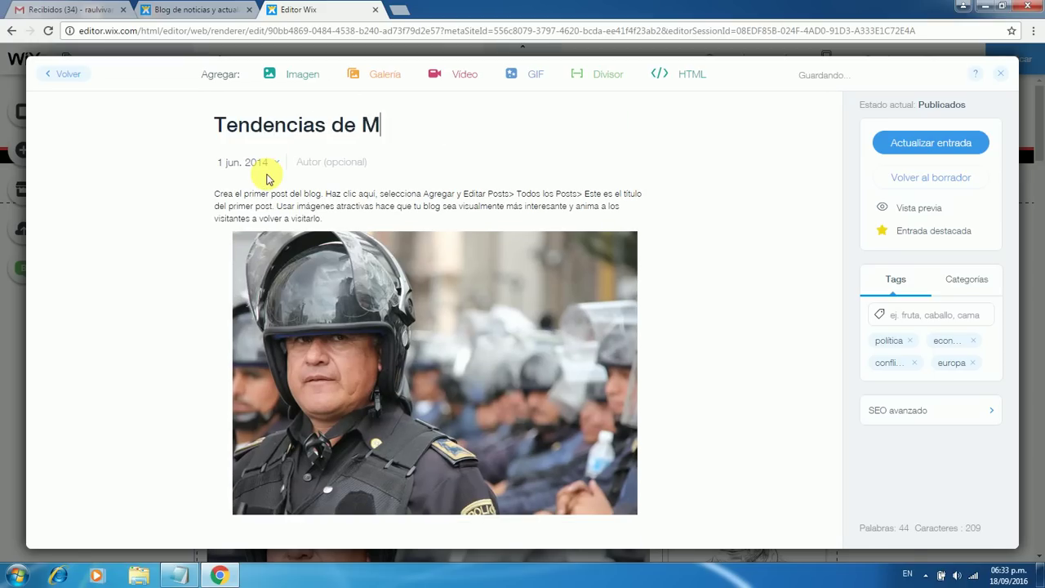
type("arketing D")
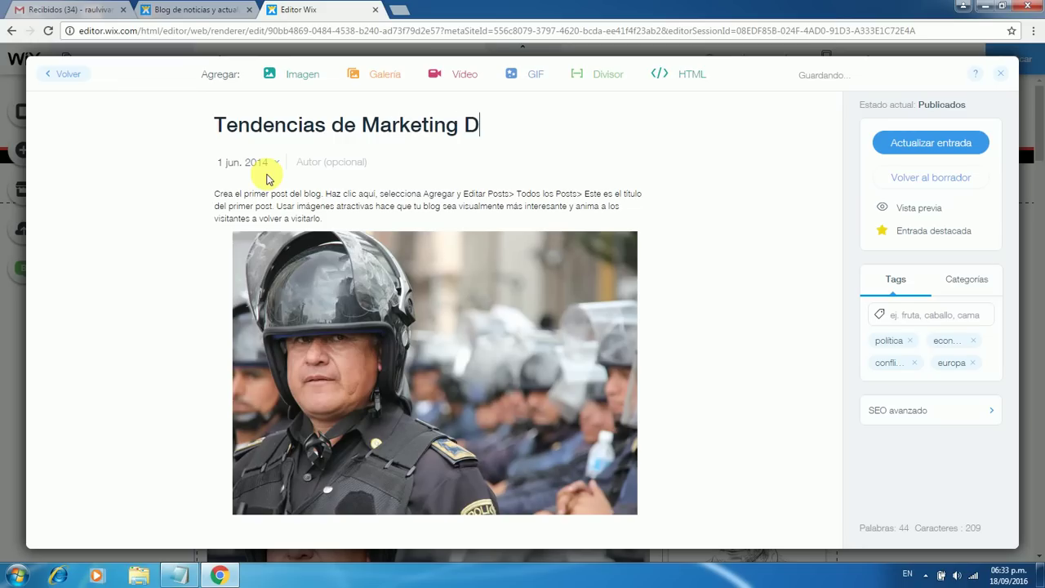
type("igital 2017")
left_click(310, 214)
Replace the body paragraph with a sentence on new trends in Instagram, Pinterest and Youtube
left_click_drag(325, 219, 216, 195)
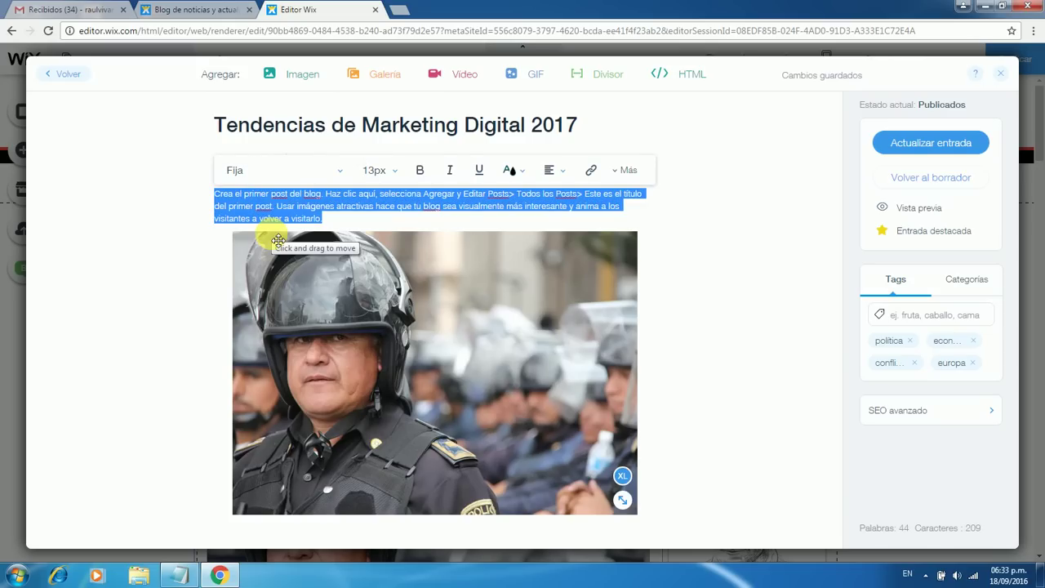
type("LAS")
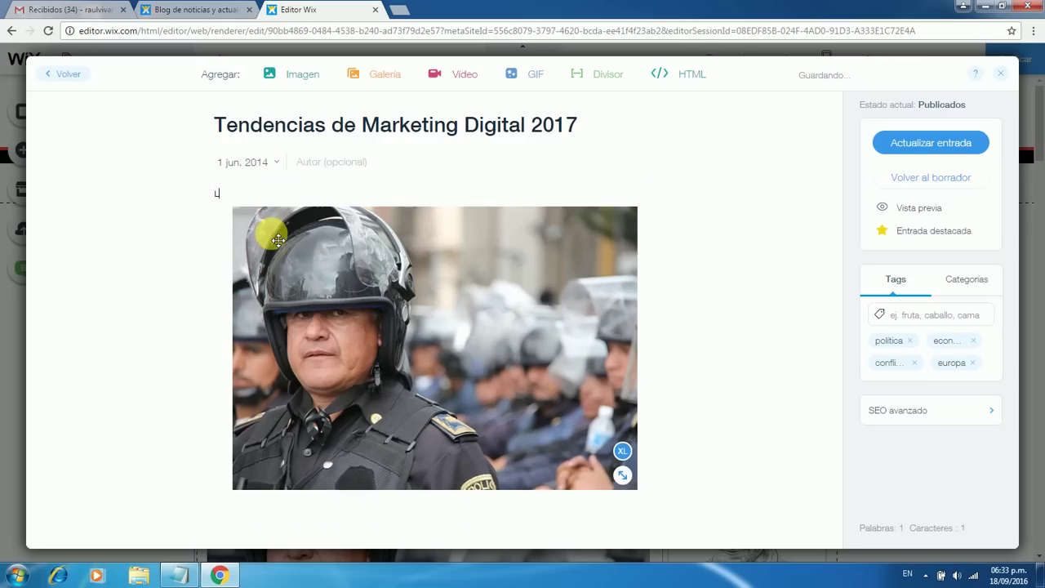
key("BackSpace")
key("BackSpace")
type("as nuevas tendencias del marketing digital")
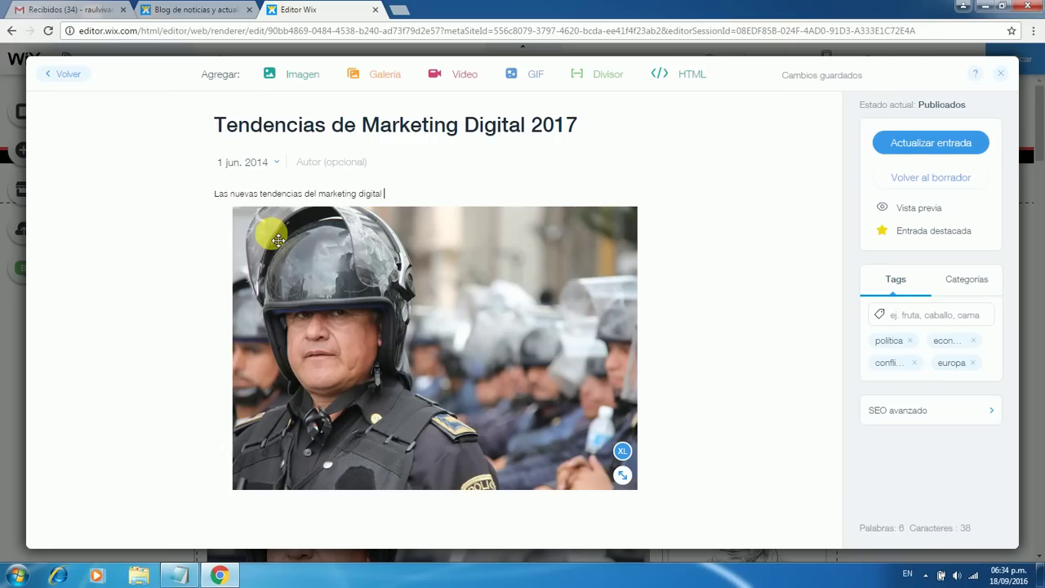
type("se veran e3")
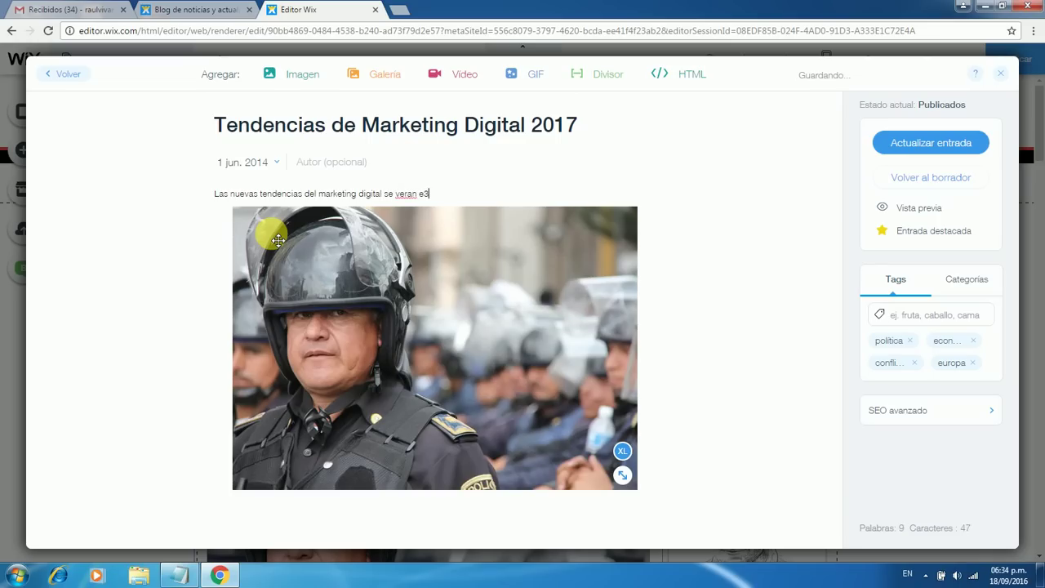
type("en las redes sociales visuales como Insta")
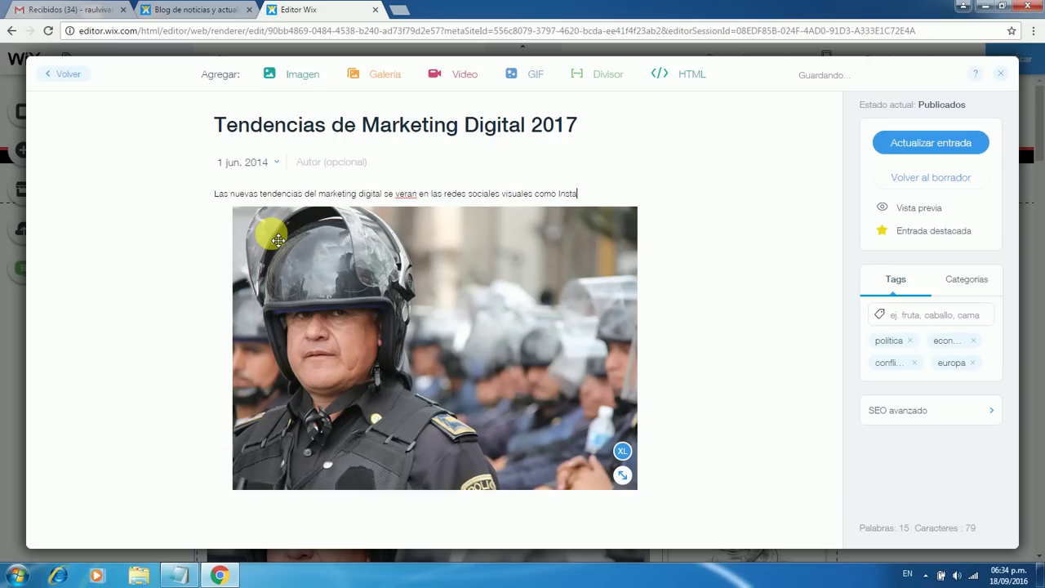
type("gram, Pinterest ")
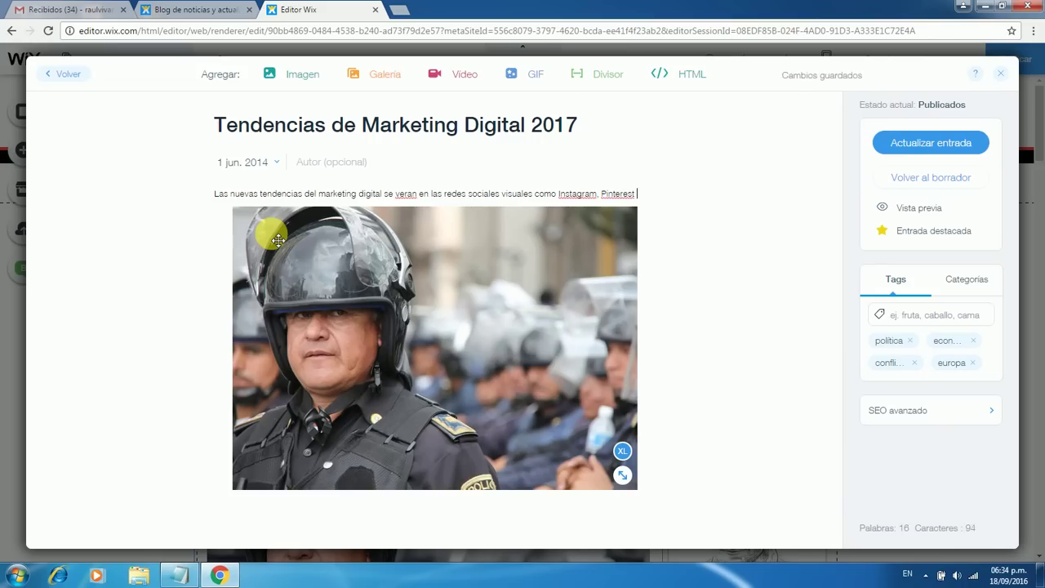
type("y Youtube")
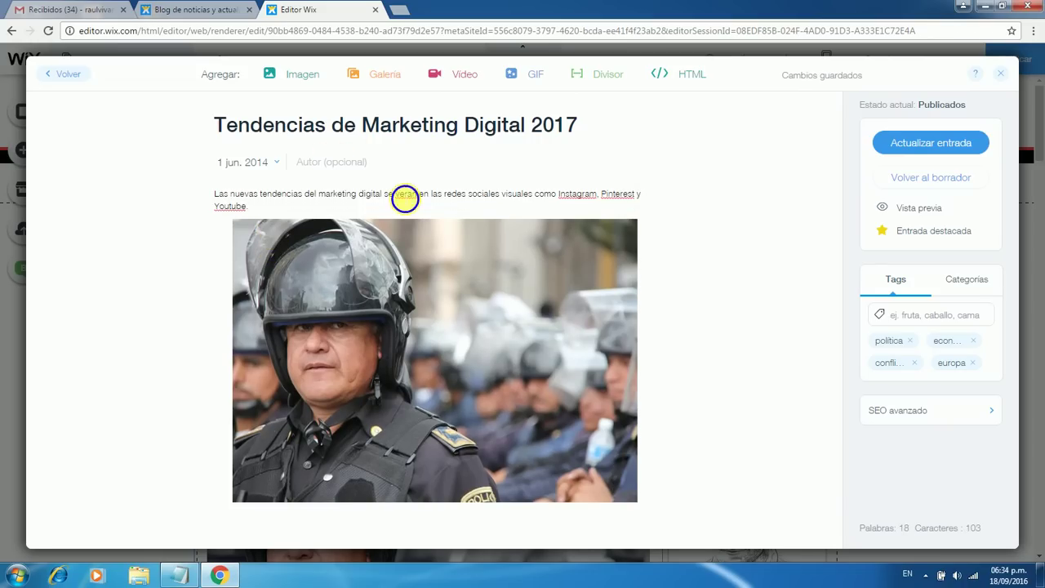
Correct 'veran' to 'verán' using the spelling suggestions
right_click(406, 195)
left_click(401, 200)
right_click(405, 195)
left_click(416, 203)
left_click(280, 210)
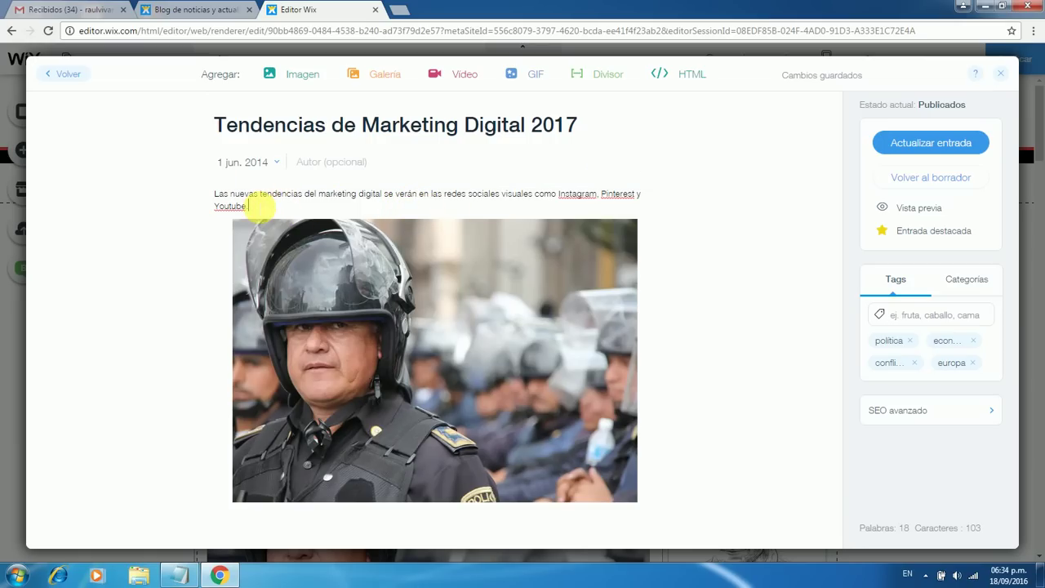
right_click(234, 195)
left_click(232, 193)
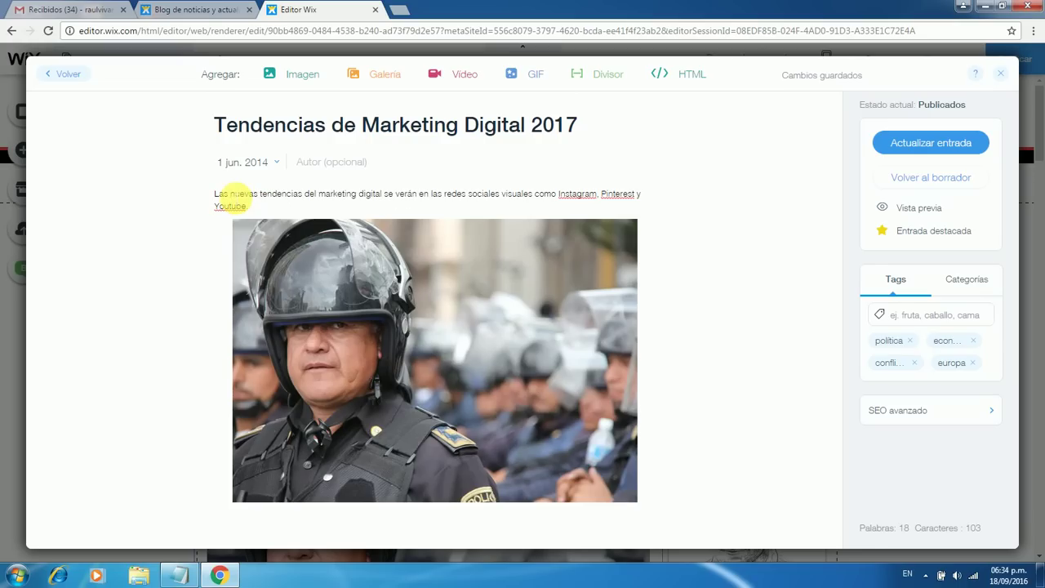
Set the intro paragraph's font size to 22px
triple_click(230, 194)
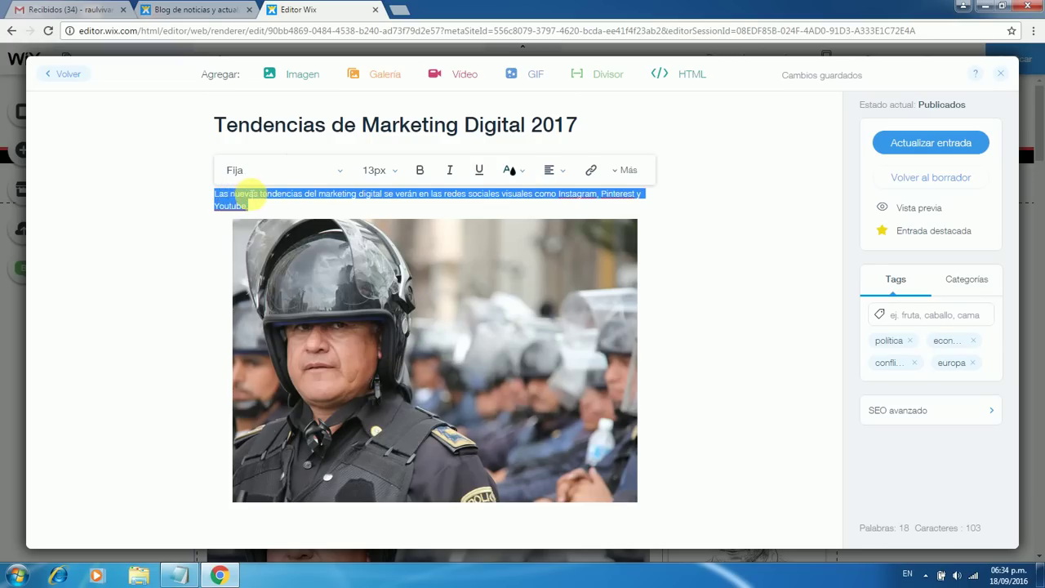
left_click(238, 194)
double_click(244, 195)
triple_click(243, 195)
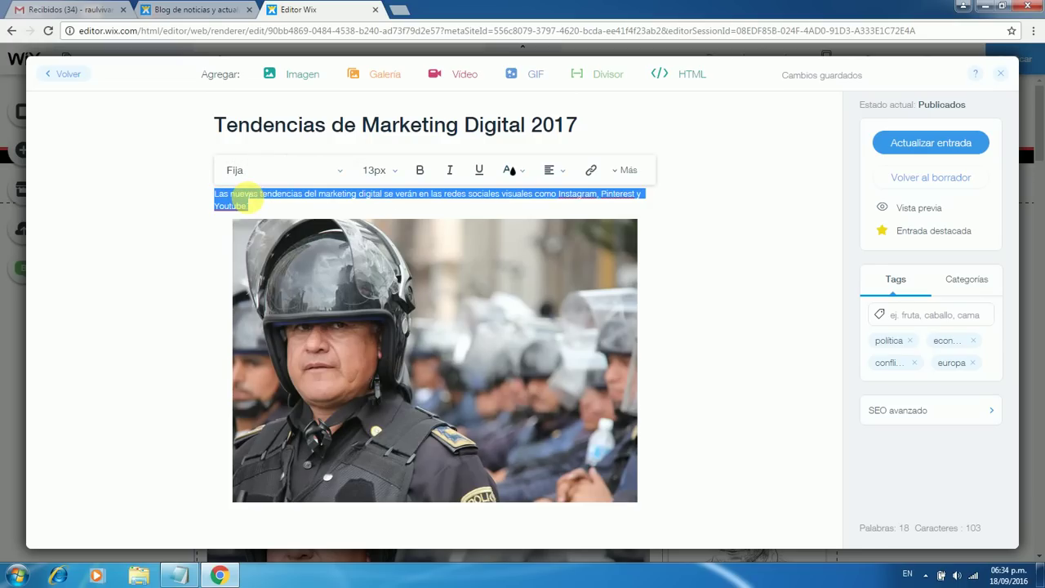
left_click(393, 170)
left_click_drag(375, 291, 384, 274)
scroll(378, 280, "down", 7)
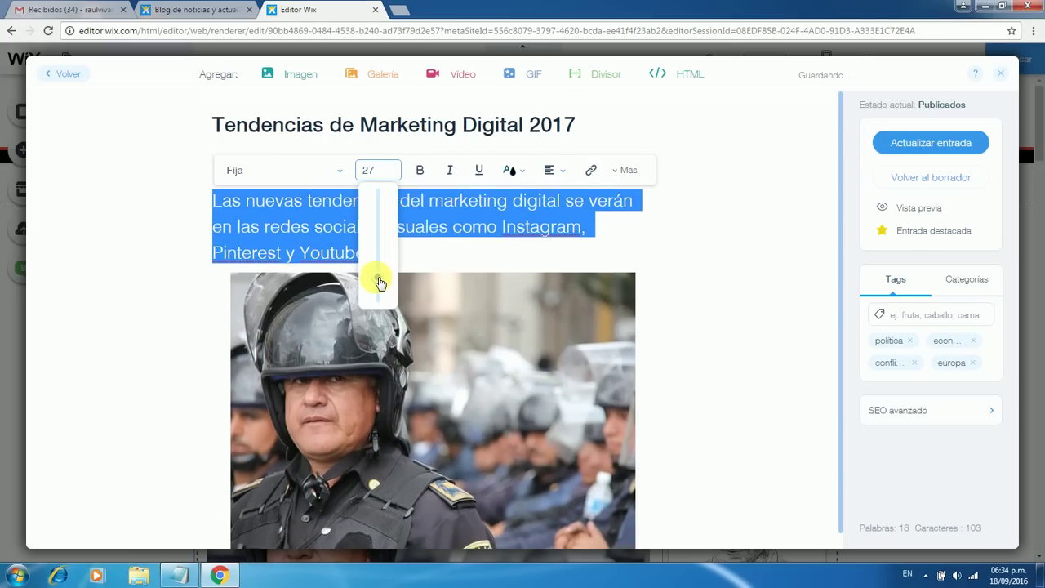
left_click(296, 193)
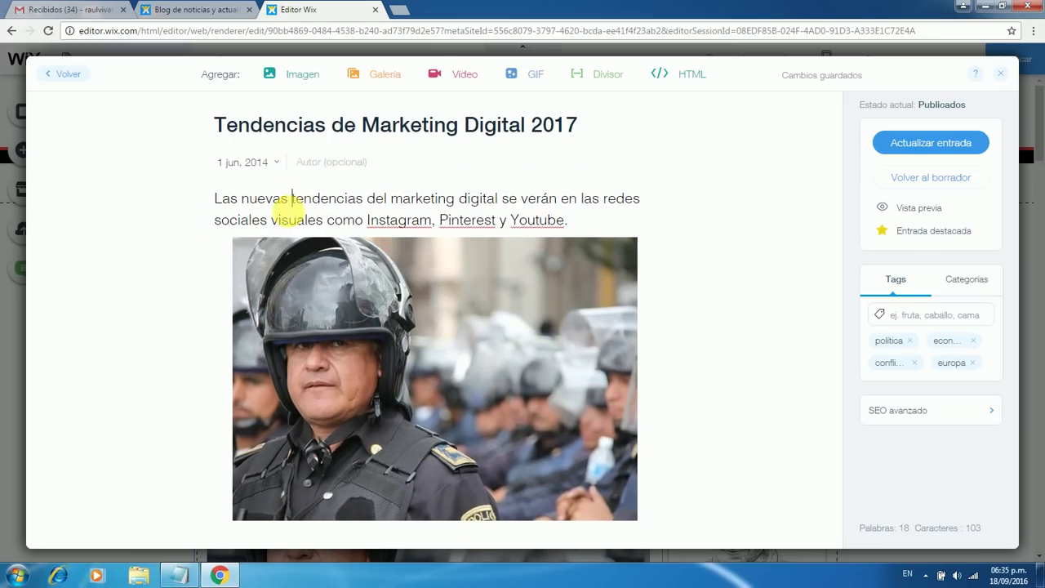
Make the word 'nuevas' bold
double_click(288, 200)
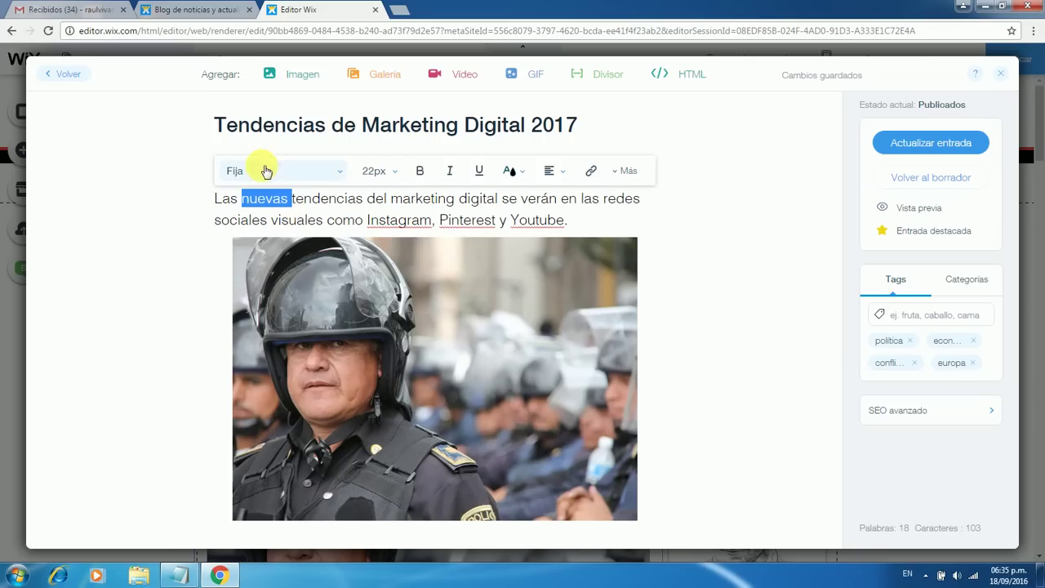
left_click(422, 173)
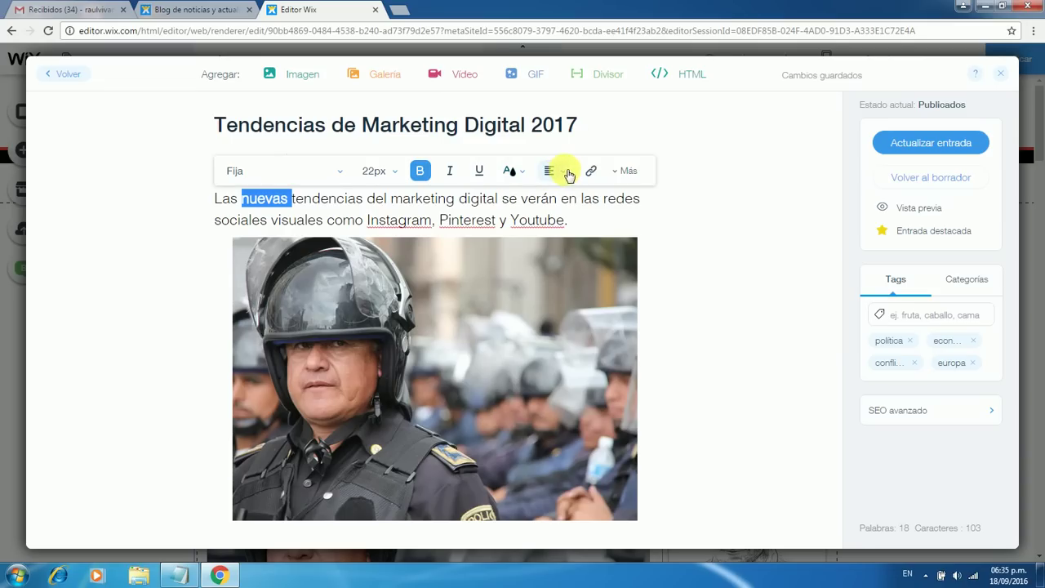
left_click(630, 173)
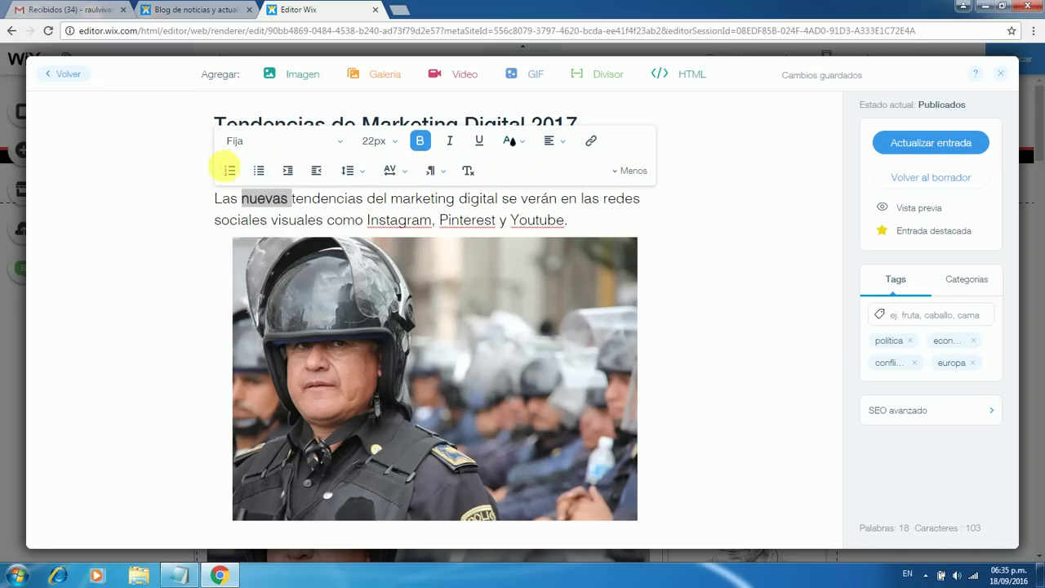
left_click(366, 220)
left_click(569, 221)
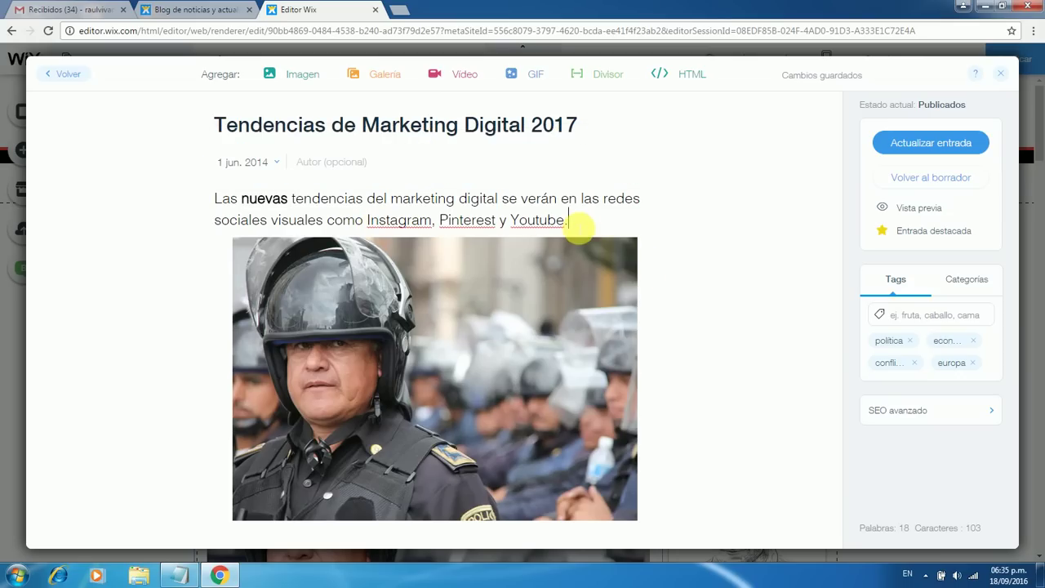
Resize the police photo, switching its size from M to XL
left_click(438, 327)
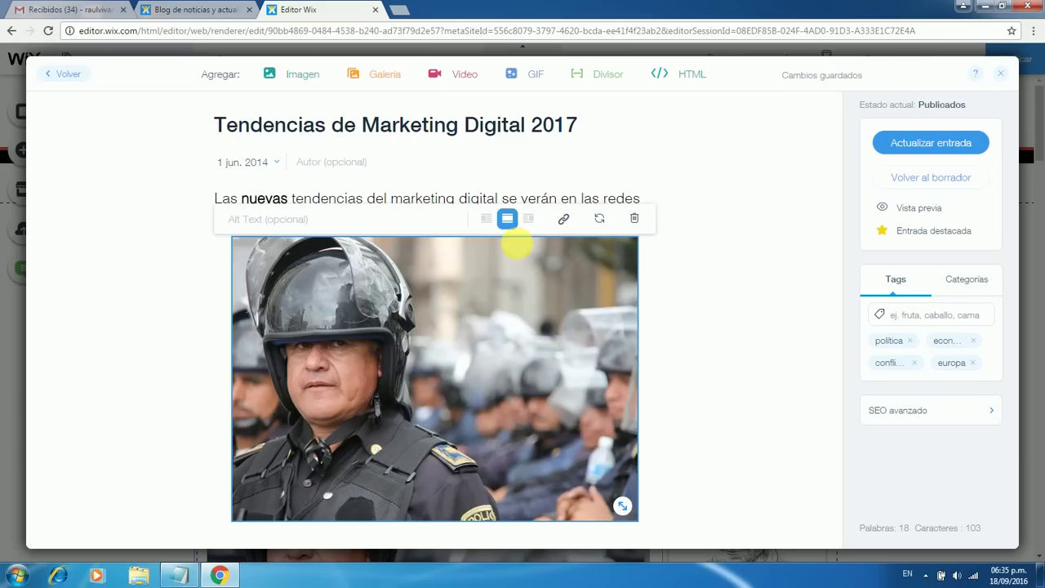
mouse_move(624, 506)
left_click_drag(630, 512, 623, 511)
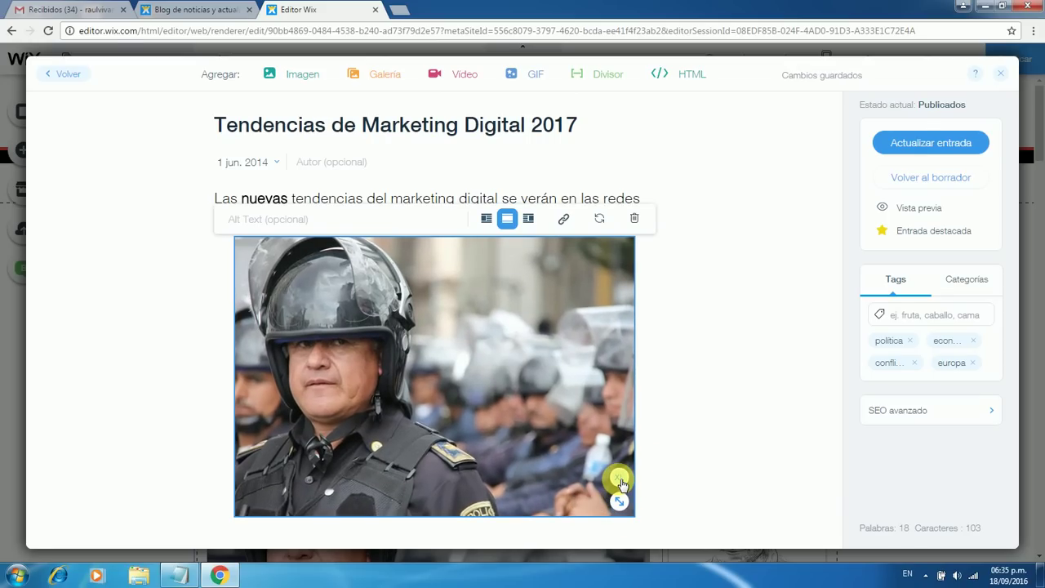
mouse_move(621, 483)
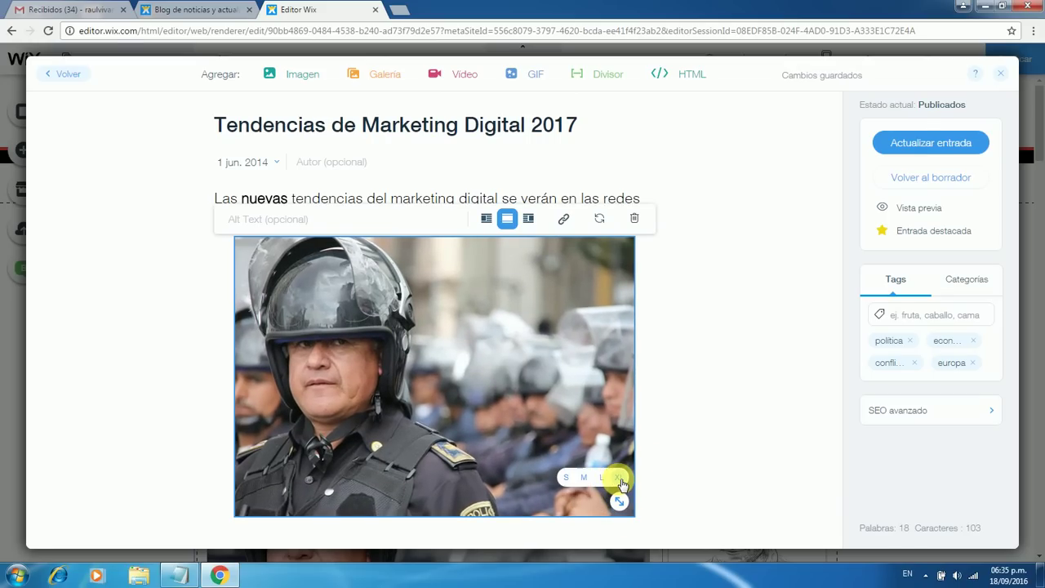
left_click(582, 477)
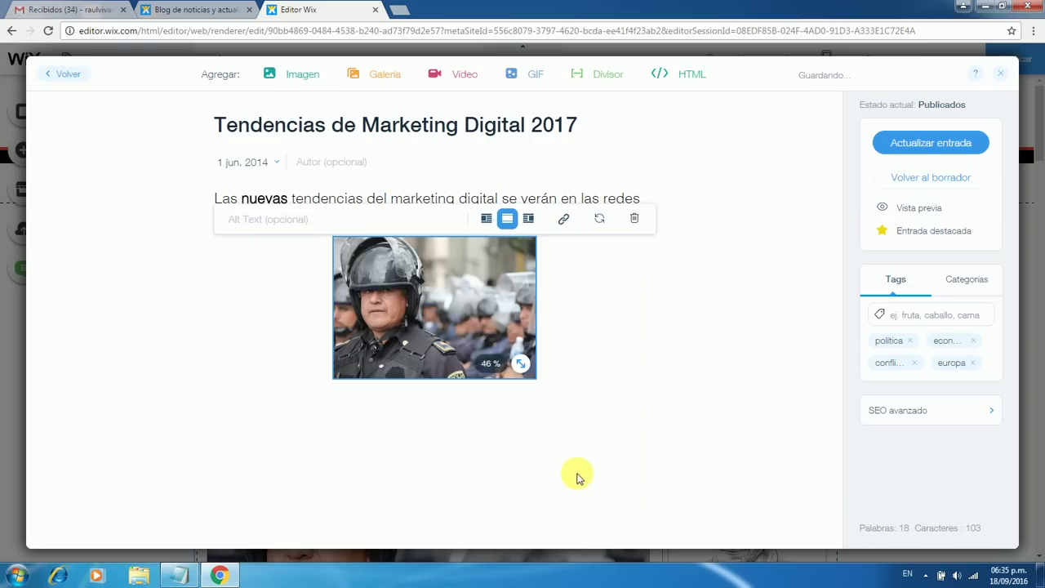
mouse_move(527, 347)
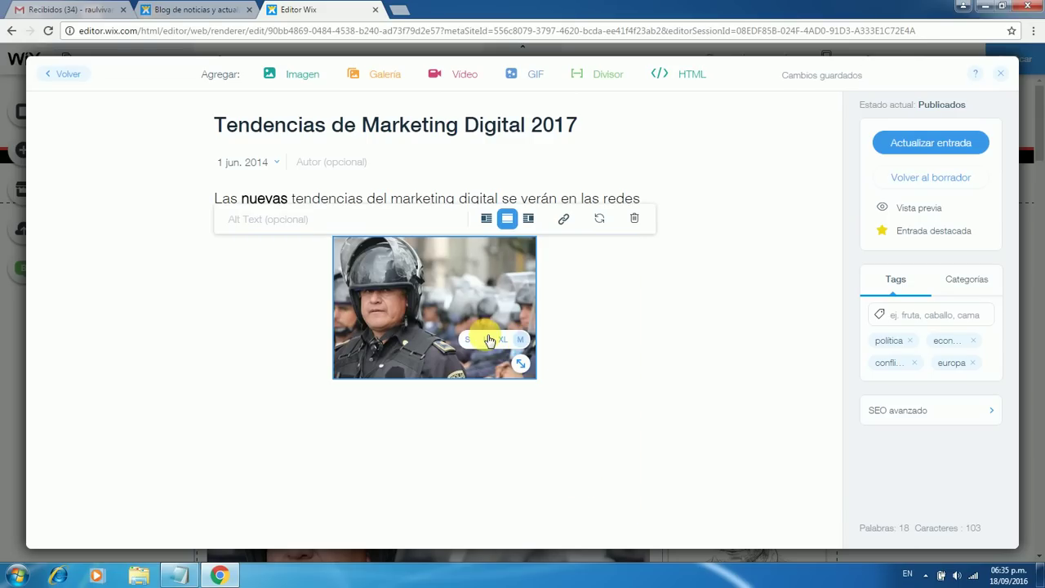
left_click(503, 340)
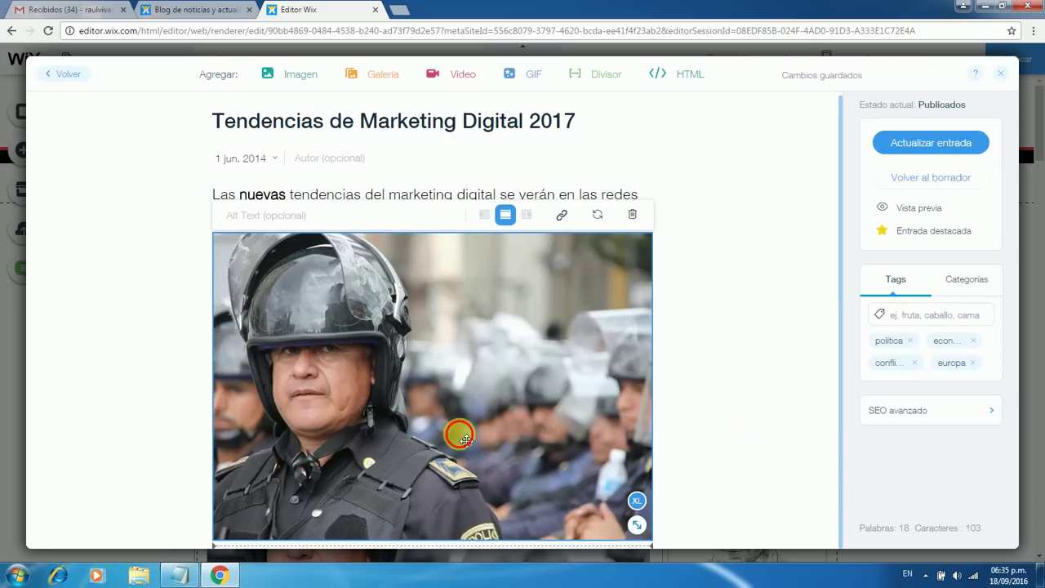
left_click(462, 438)
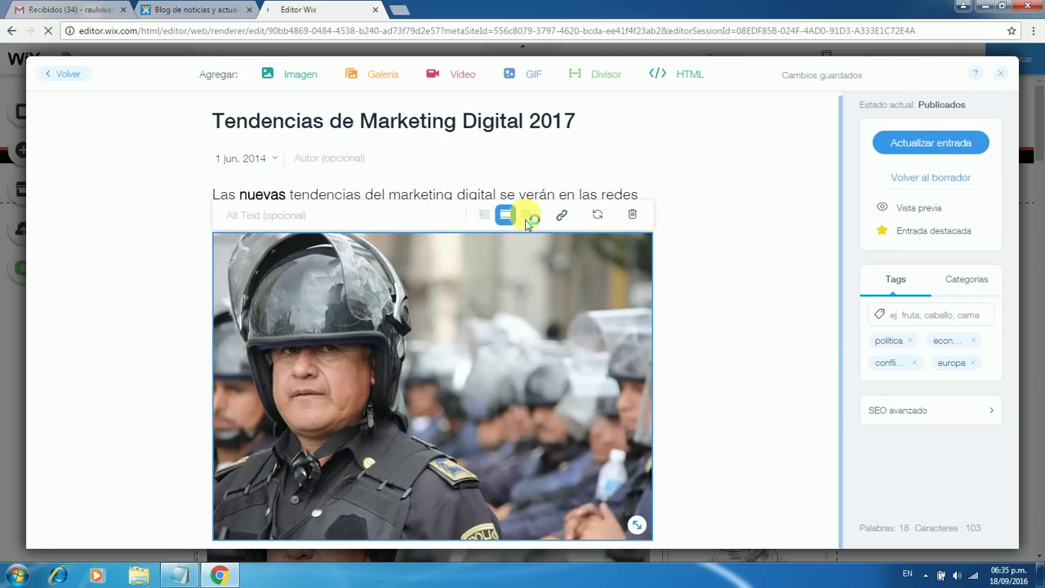
Swap the photo for the free Wix Tecnología social-network phone image
left_click(497, 214)
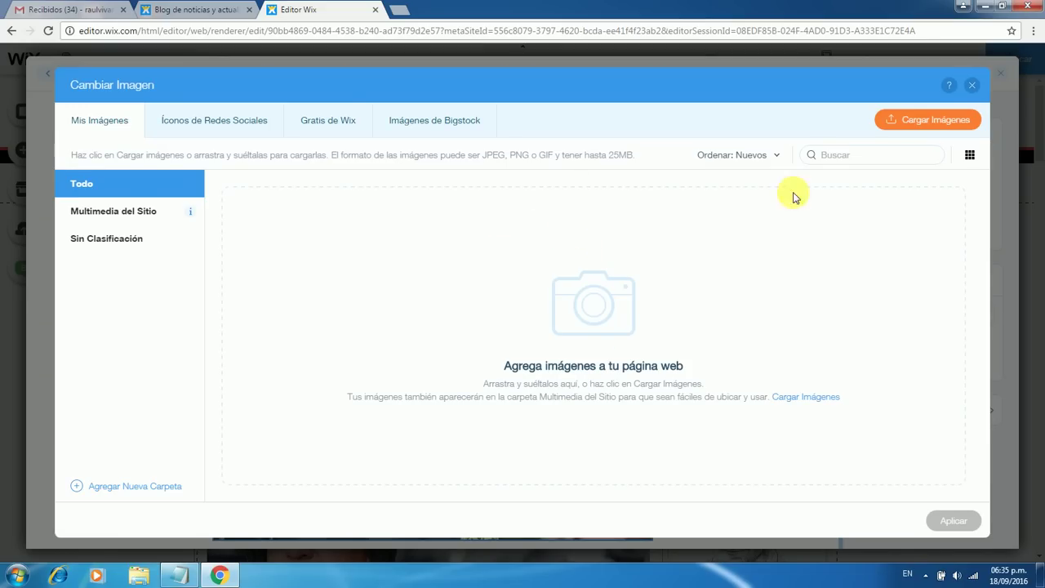
left_click(971, 85)
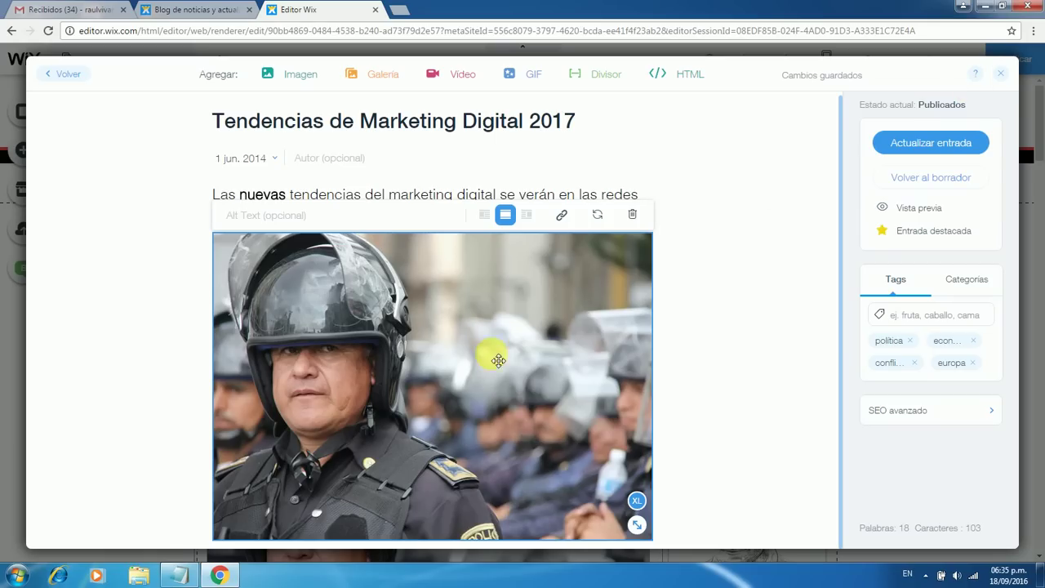
double_click(443, 368)
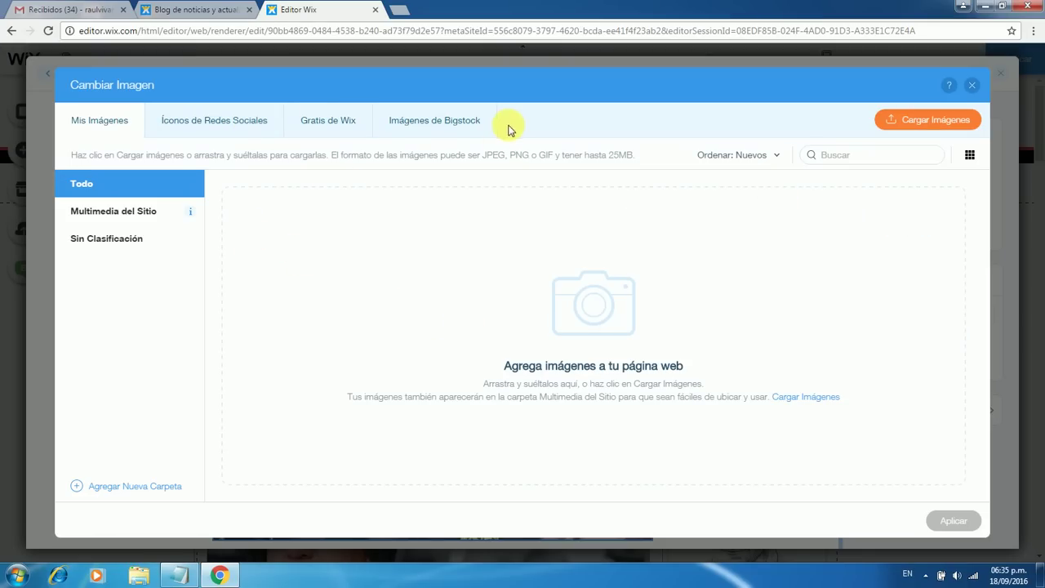
left_click(340, 123)
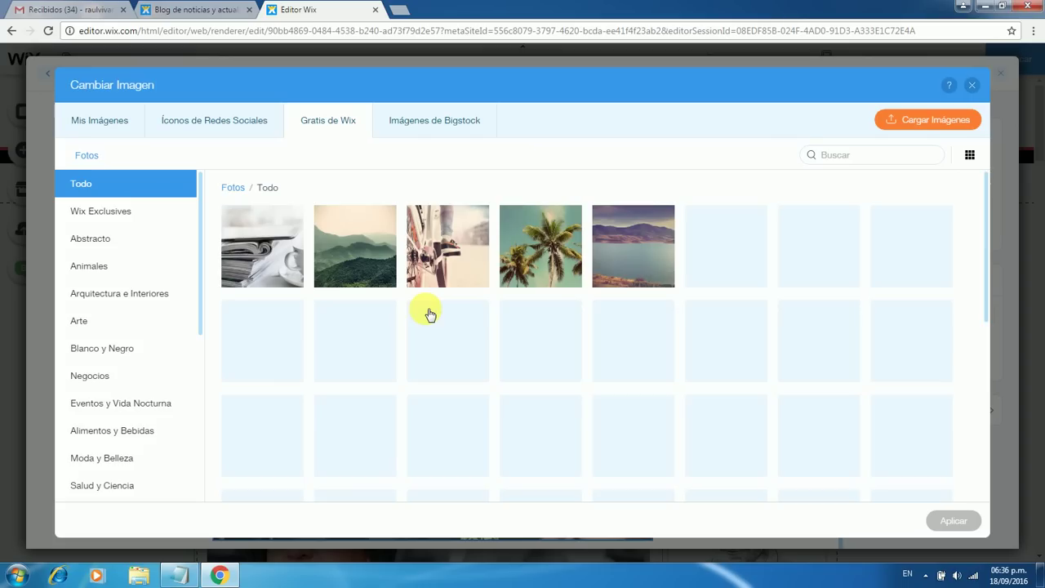
left_click_drag(200, 233, 214, 460)
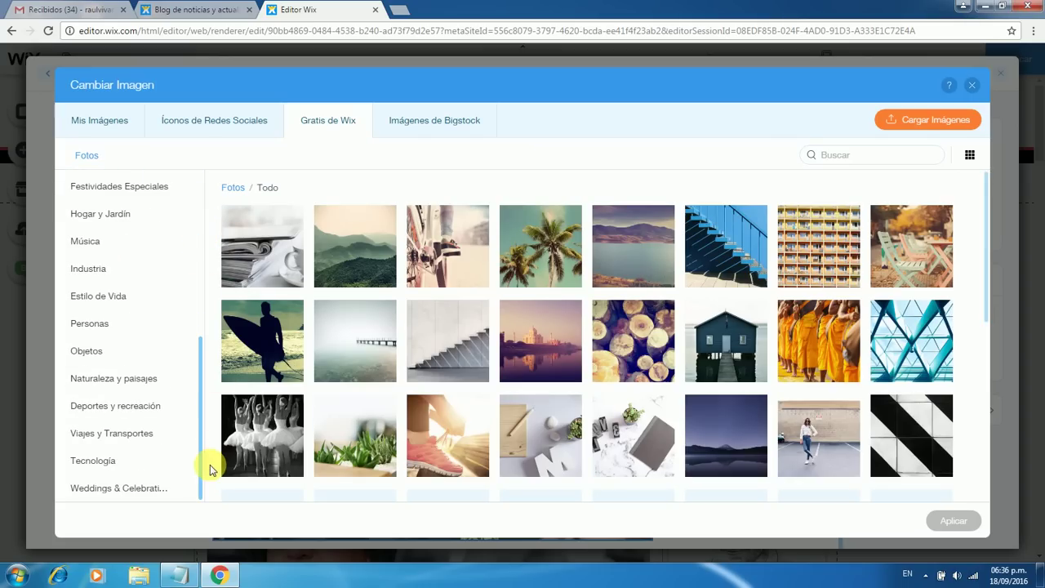
left_click(97, 462)
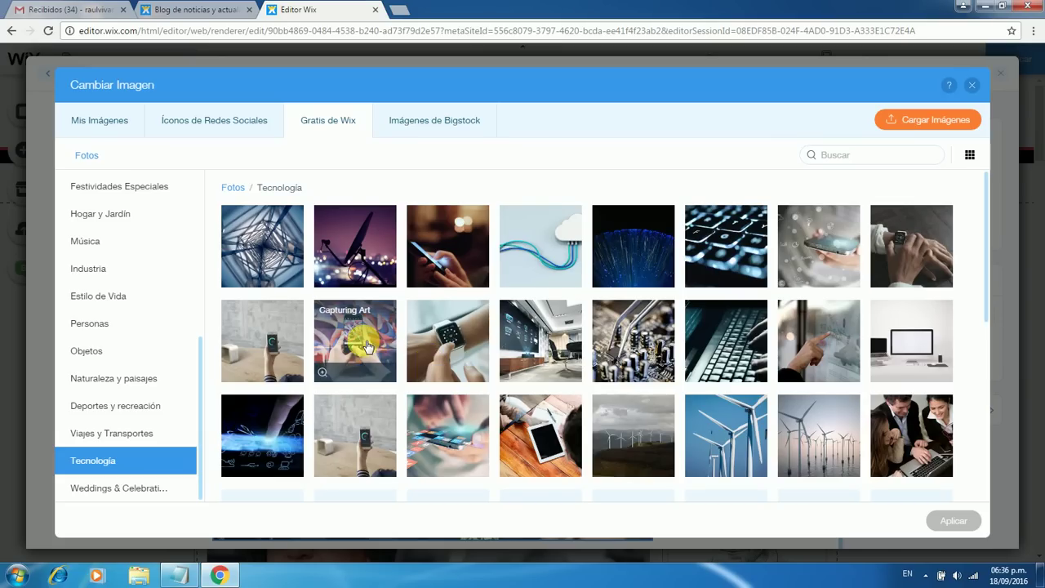
left_click(455, 441)
left_click(953, 520)
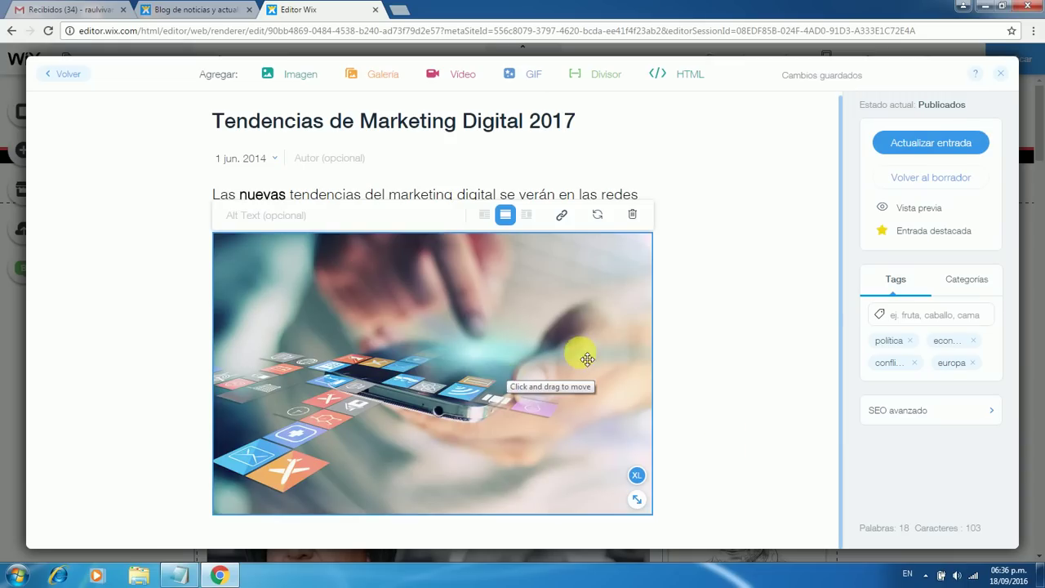
left_click(677, 334)
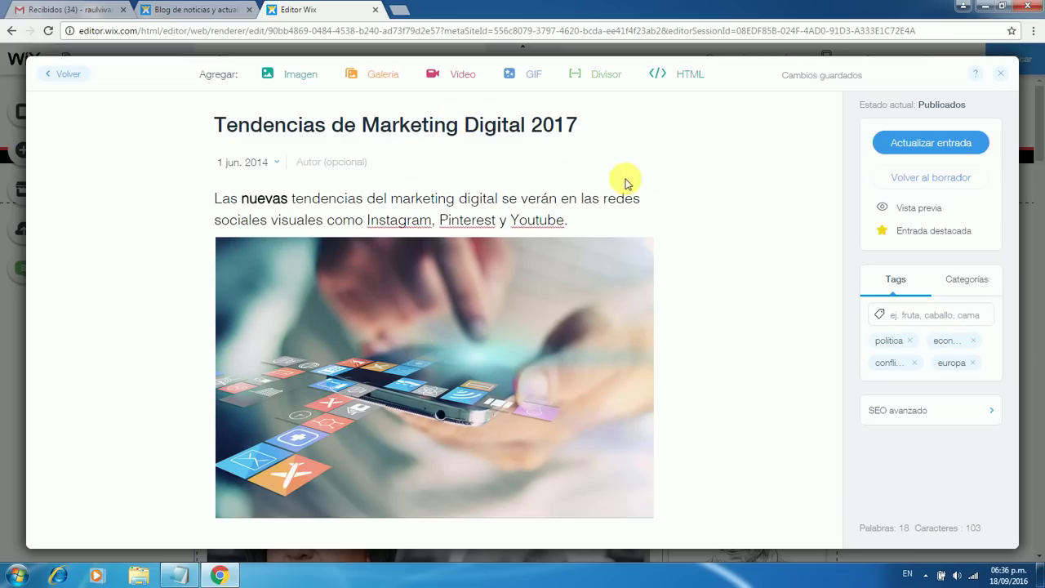
Select the author name in the post's author field
left_click(344, 163)
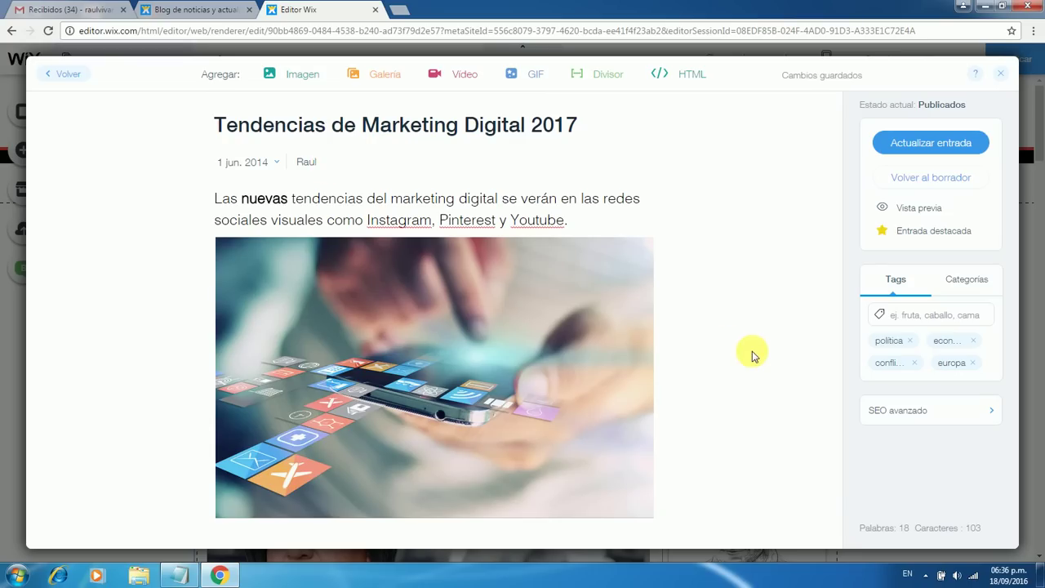
left_click(307, 167)
double_click(305, 162)
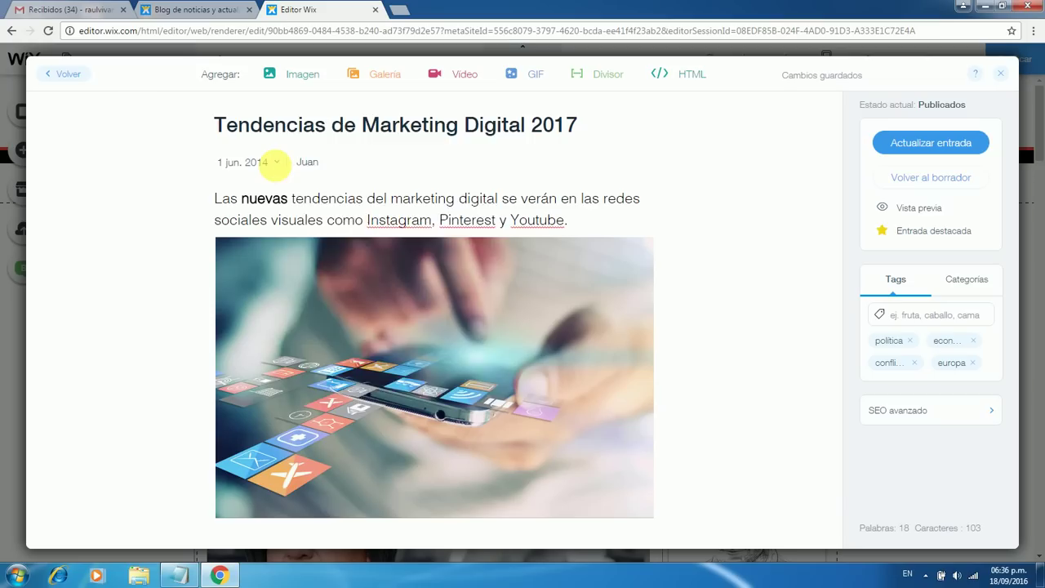
Change the post date to 18 September 2016 and update the published post
left_click(276, 162)
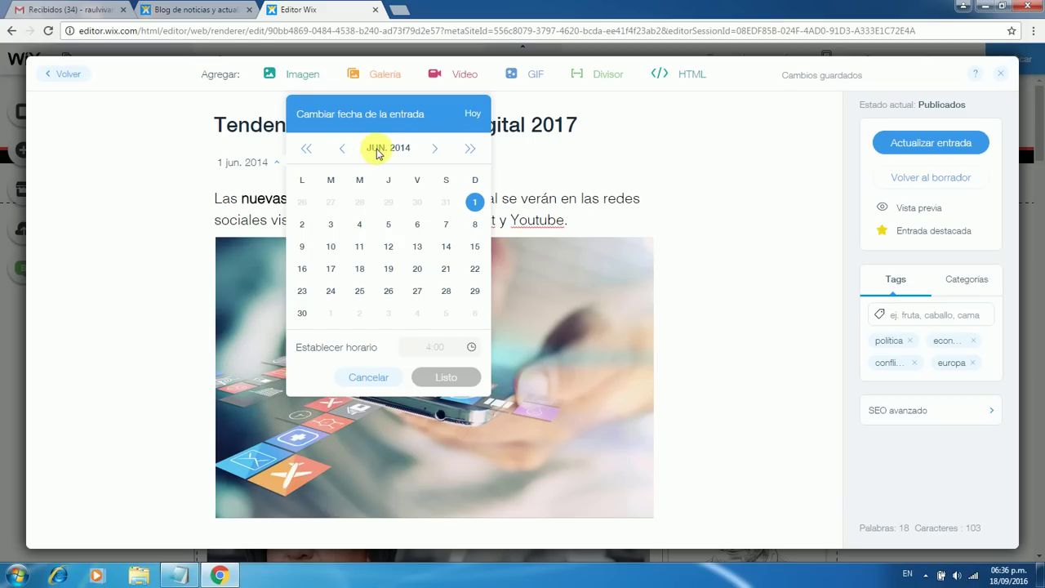
left_click(469, 153)
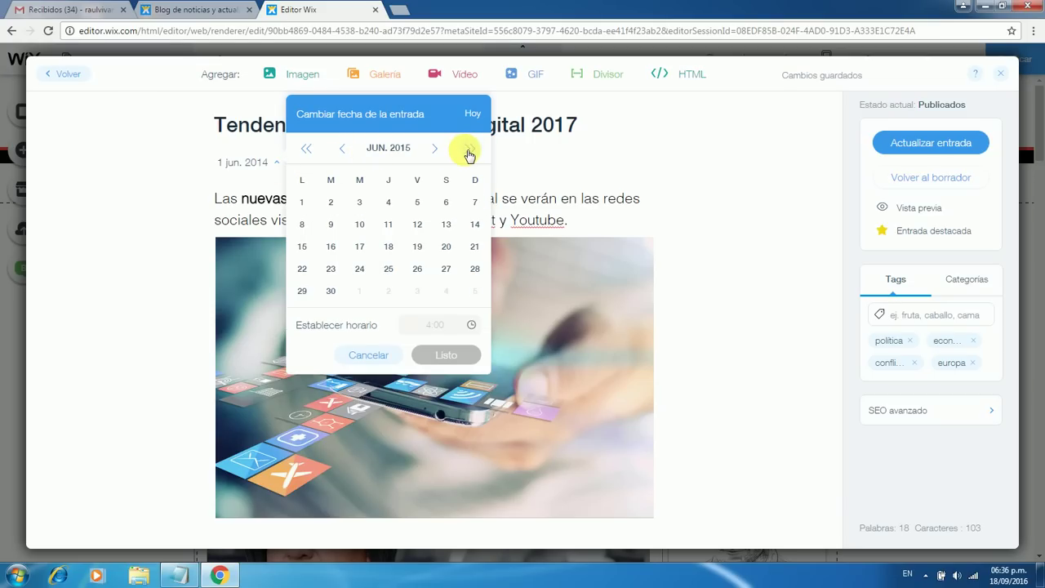
left_click(469, 153)
left_click(431, 151)
left_click(432, 151)
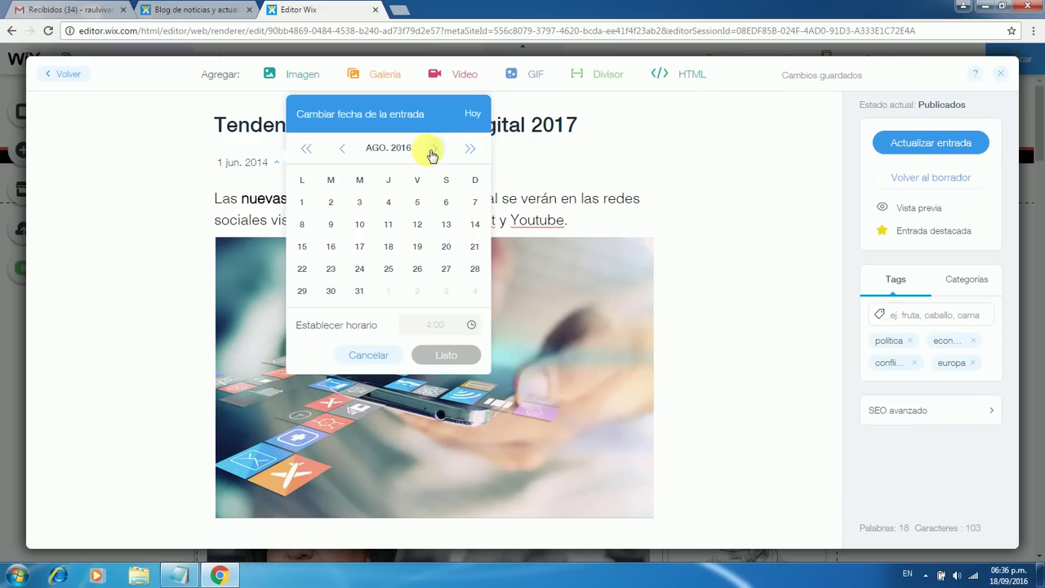
left_click(432, 151)
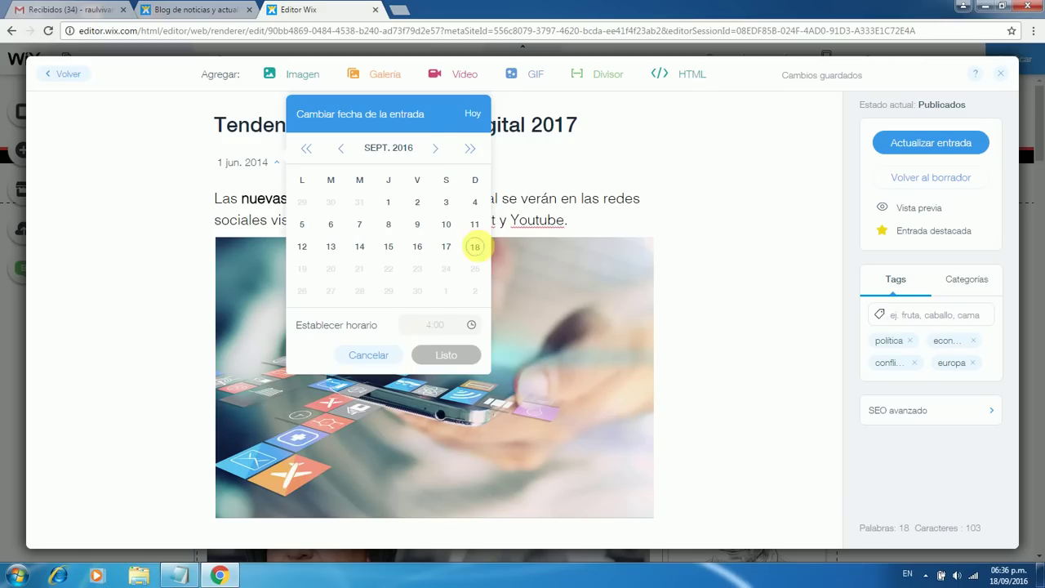
left_click(475, 245)
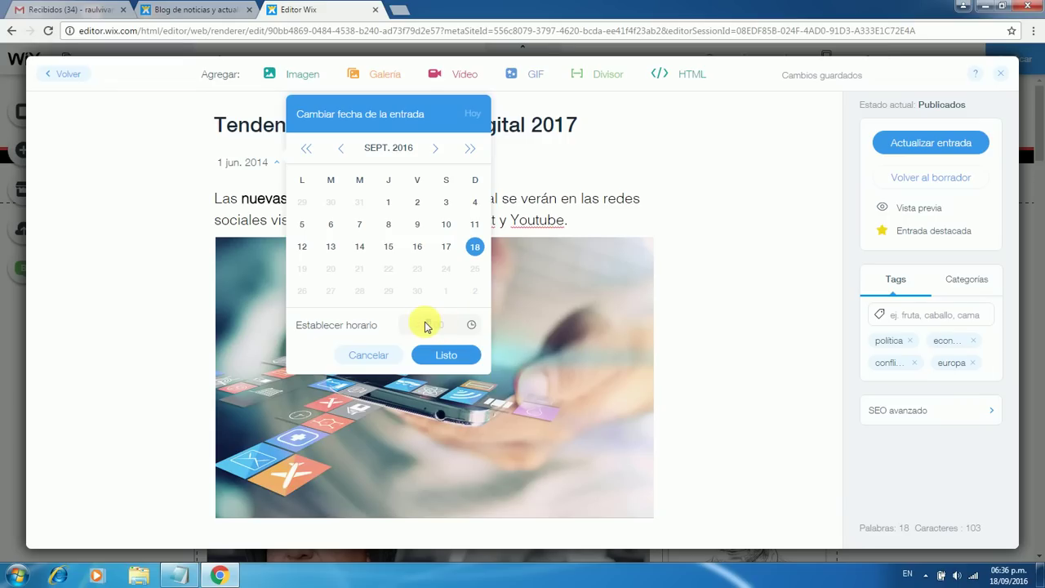
left_click(450, 361)
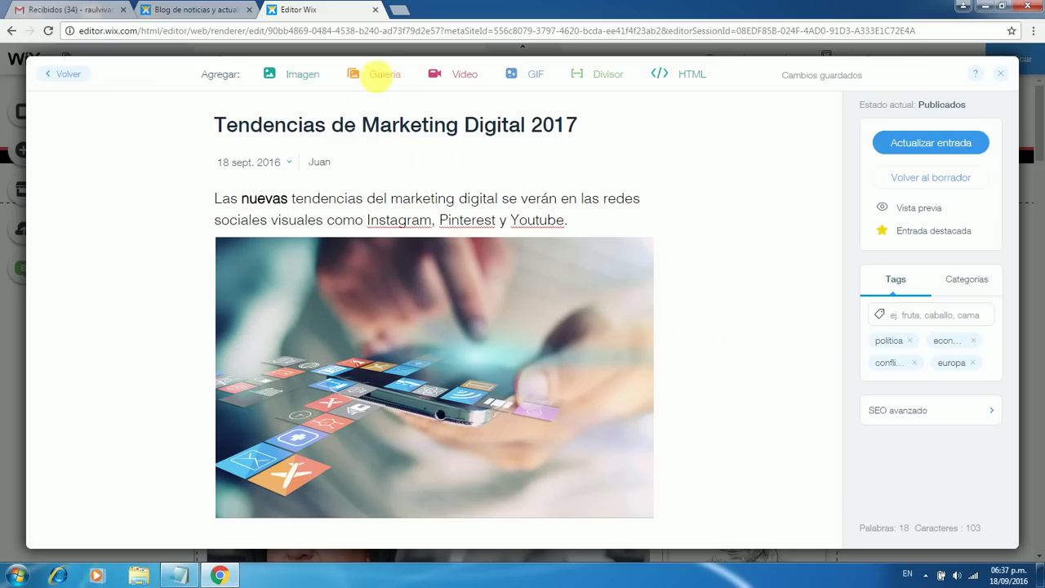
left_click(924, 157)
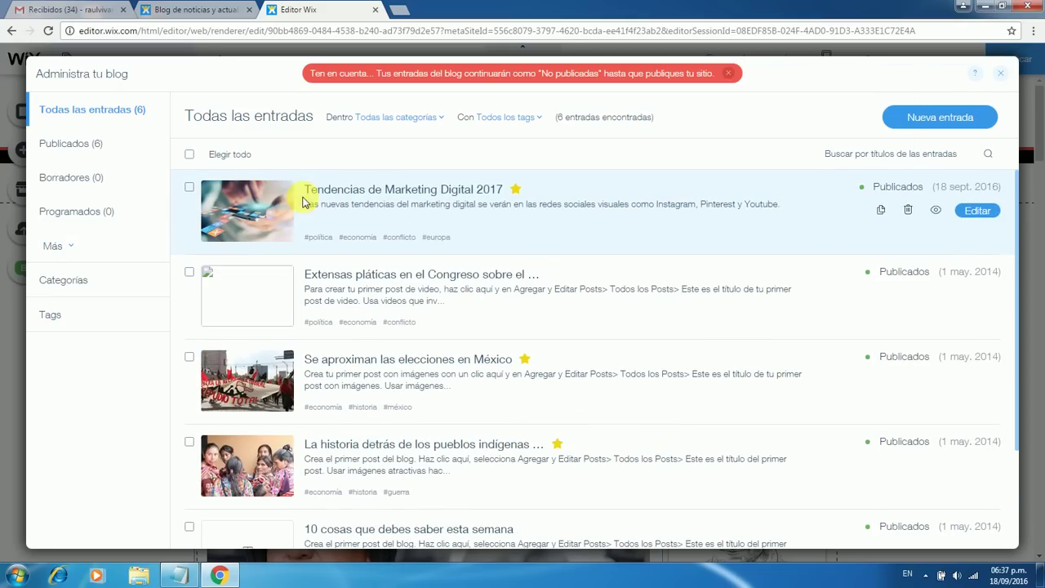
Preview the 'Tendencias de Marketing Digital 2017' post from the blog list
left_click(935, 210)
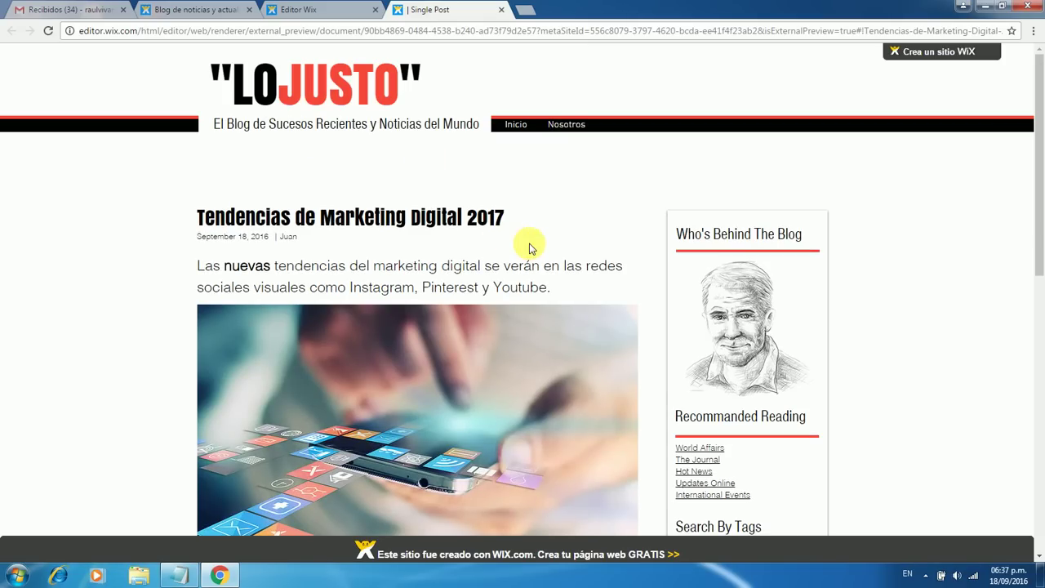
Check the preview's image, tags and share options, then go to the Inicio home page
scroll(621, 270, "down", 7)
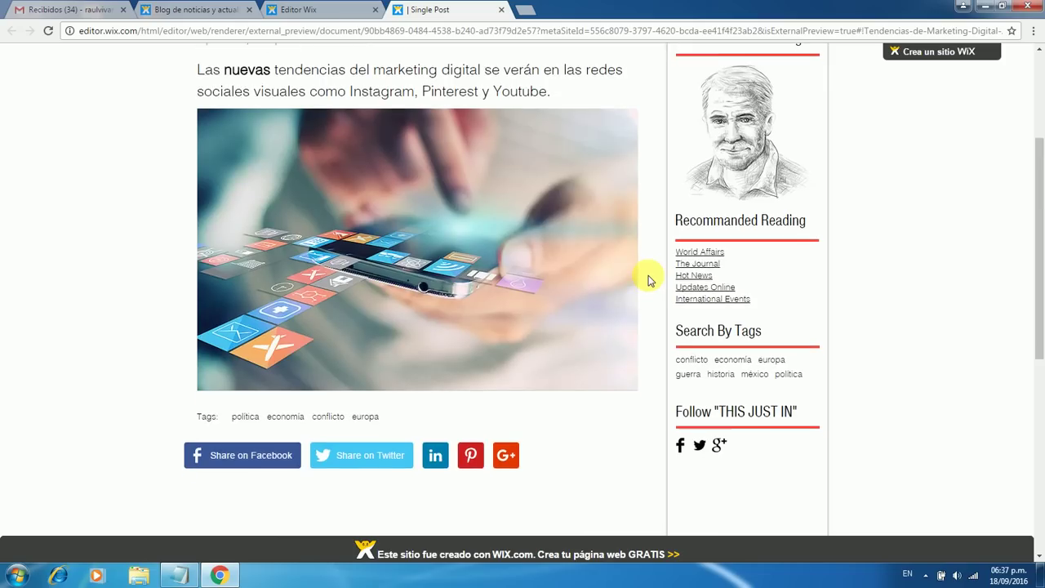
scroll(648, 275, "up", 2)
scroll(648, 276, "up", 5)
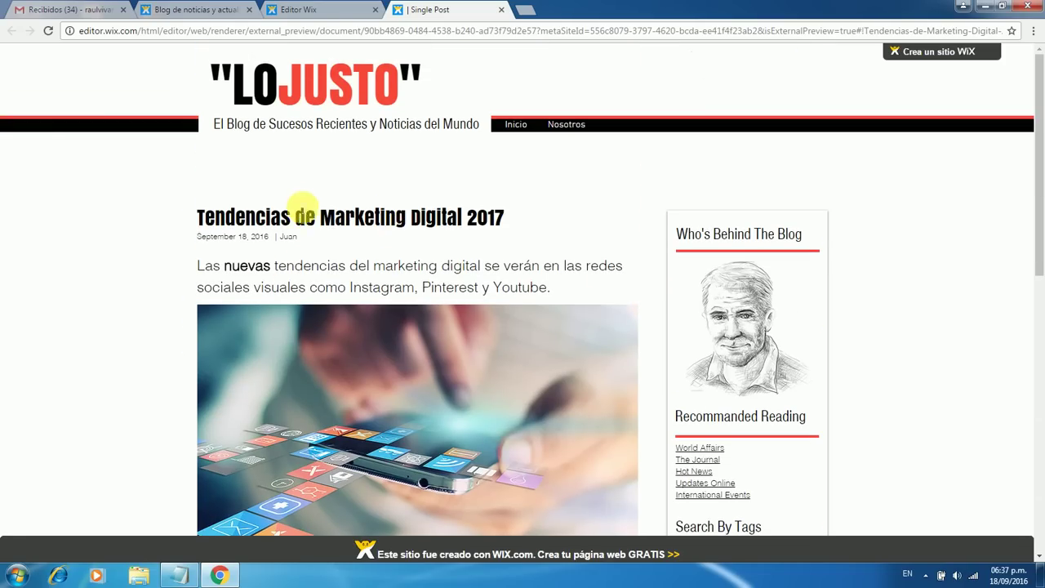
scroll(648, 241, "down", 3)
scroll(649, 243, "down", 3)
scroll(648, 242, "up", 6)
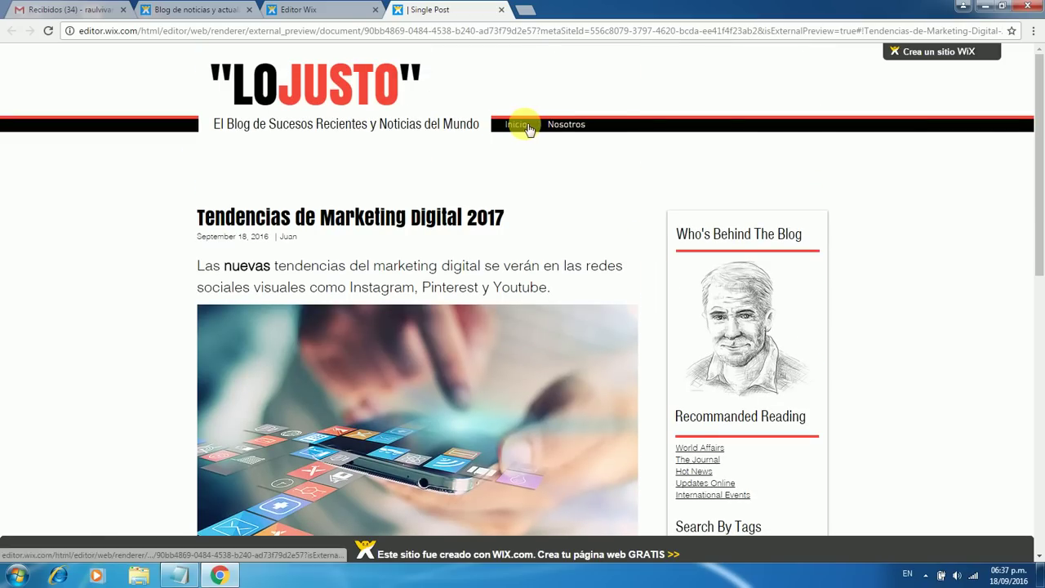
scroll(611, 224, "down", 5)
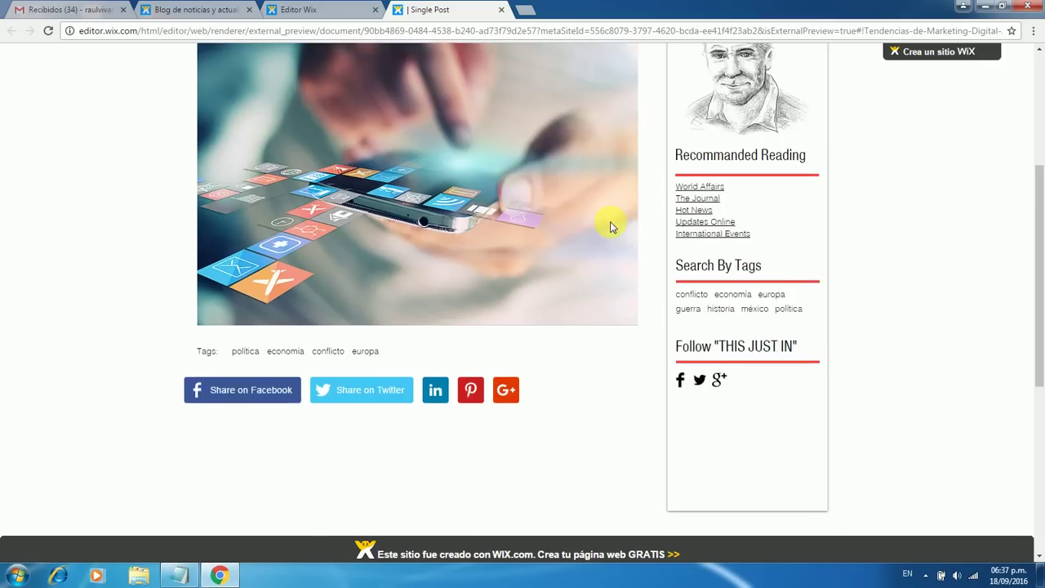
scroll(609, 226, "up", 5)
scroll(604, 215, "down", 3)
scroll(586, 196, "down", 2)
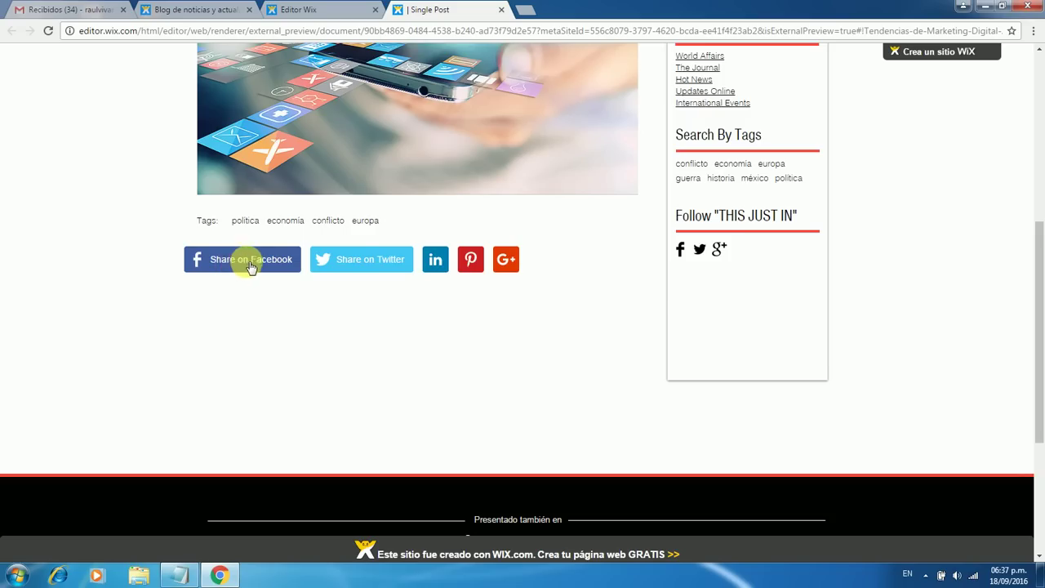
scroll(669, 302, "up", 5)
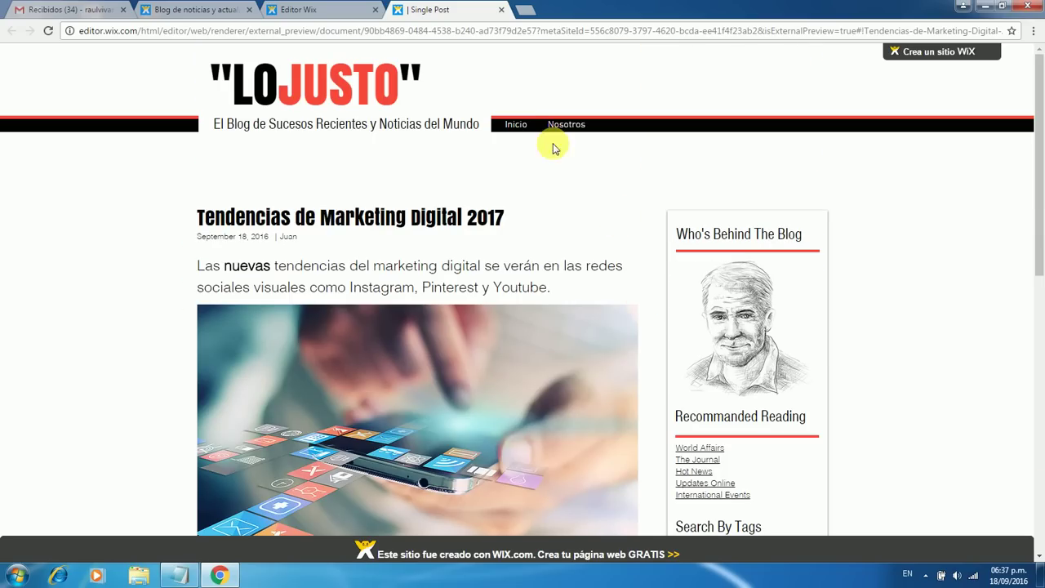
left_click(523, 128)
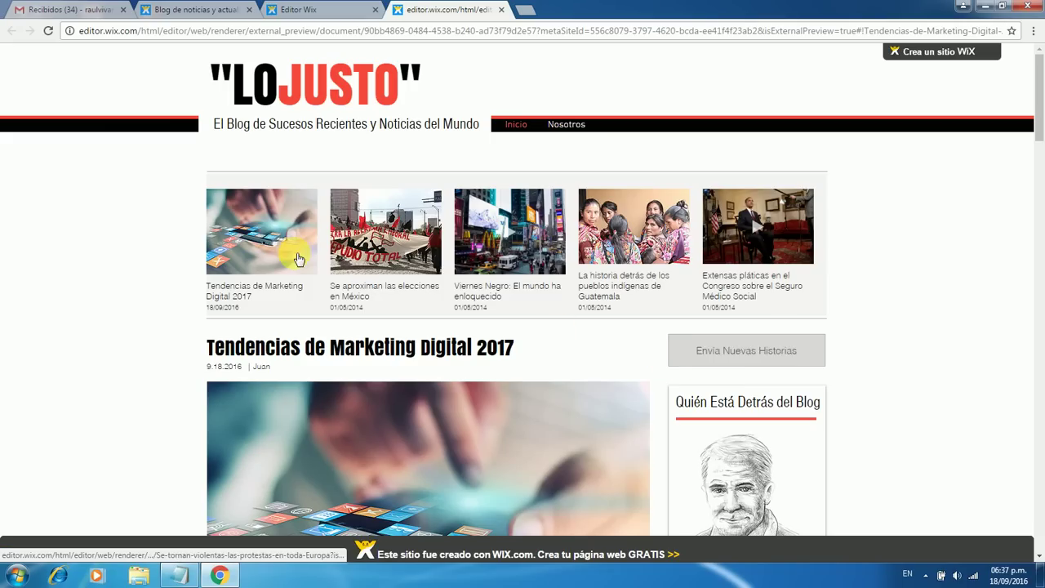
Scroll the blog home page to confirm the new post leads the gallery and list
scroll(654, 373, "down", 3)
scroll(653, 373, "down", 3)
scroll(654, 373, "up", 3)
scroll(654, 373, "up", 3)
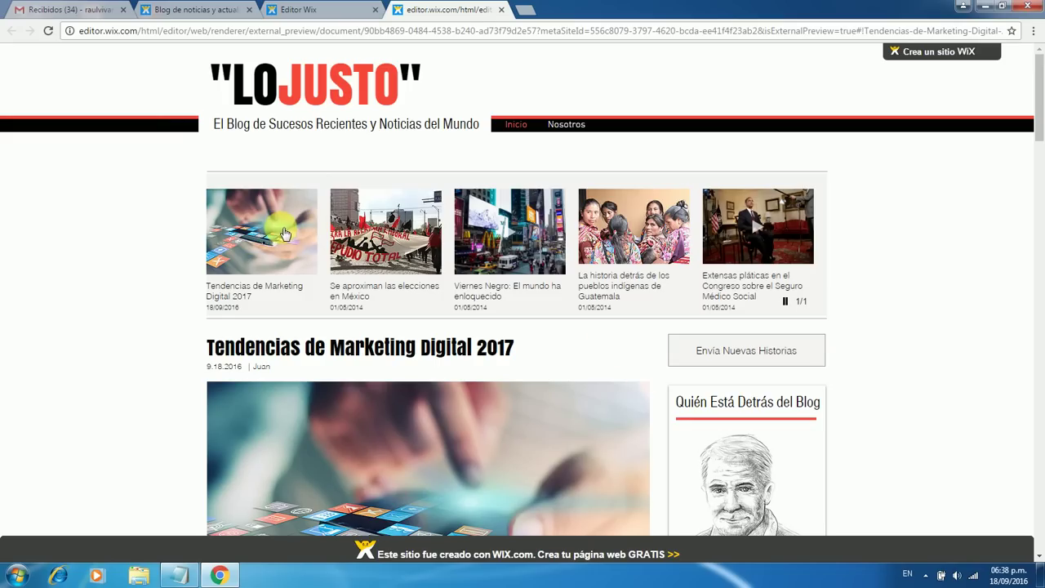
scroll(651, 354, "down", 10)
scroll(650, 356, "up", 3)
scroll(651, 354, "up", 6)
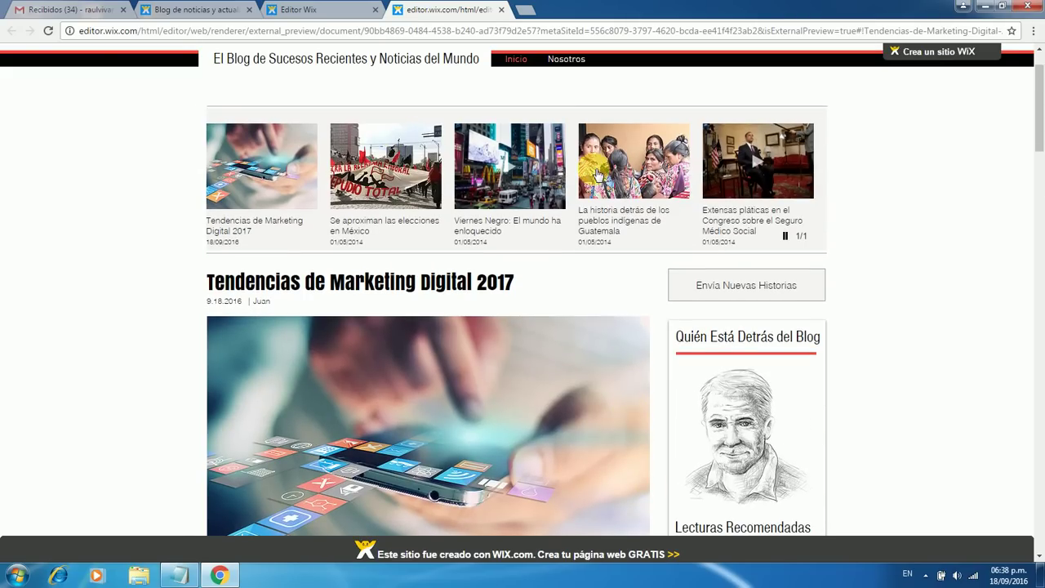
scroll(653, 391, "down", 20)
scroll(653, 393, "down", 10)
scroll(653, 392, "up", 15)
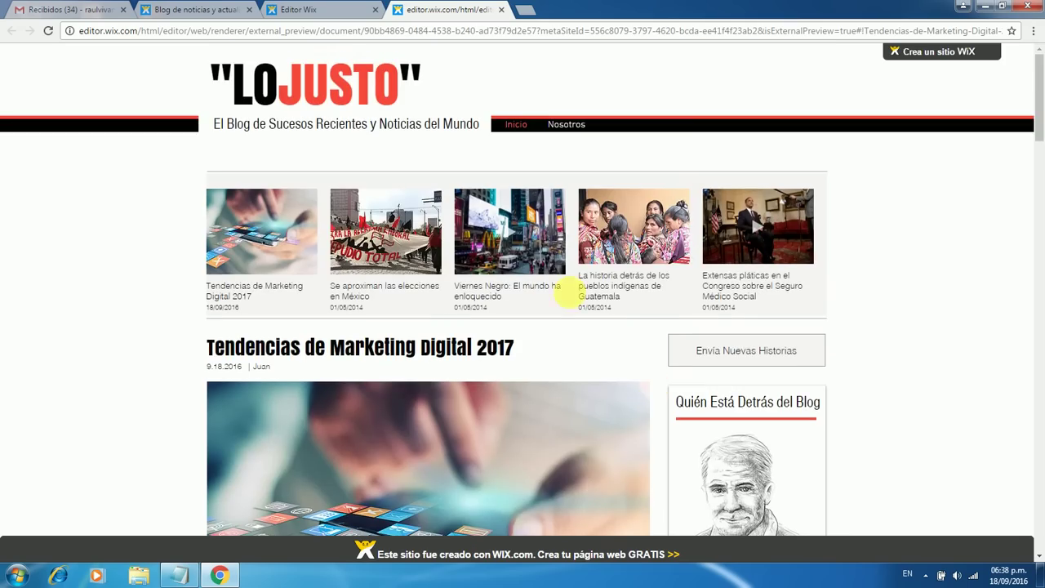
Close the site preview and return to the blog manager
left_click(298, 9)
left_click(441, 9)
left_click(501, 9)
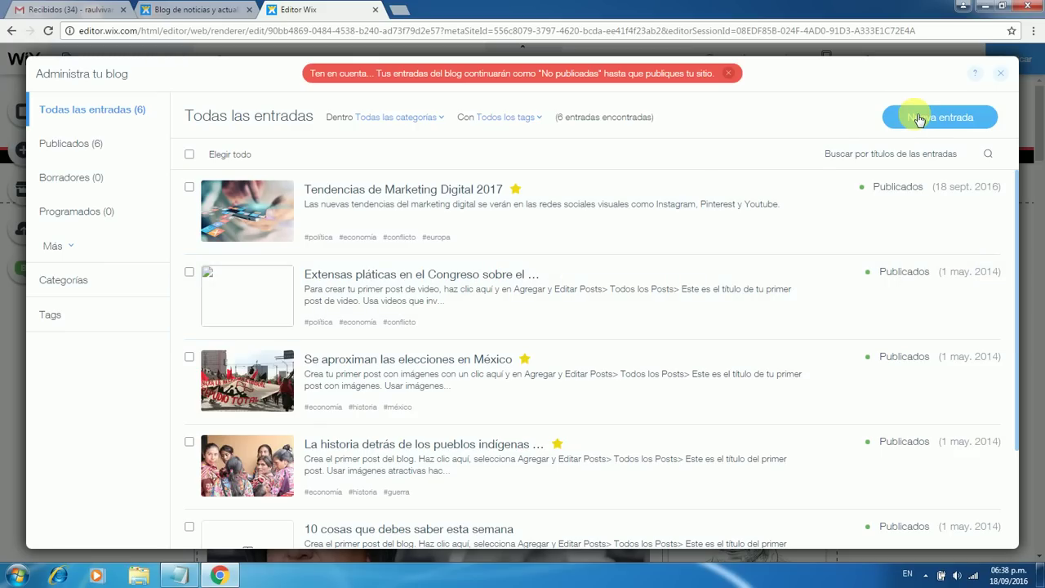
Create a blank blog post with Nueva entrada
left_click(704, 199)
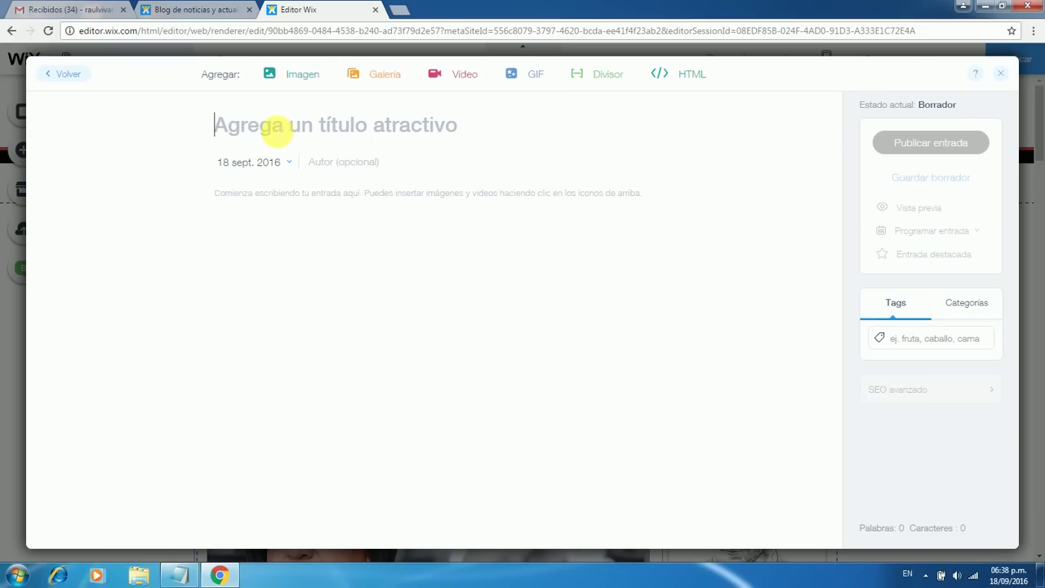
Title the post 'Posicionamiento SEO para un blog' and write an intro line about SEO in Google
type("P")
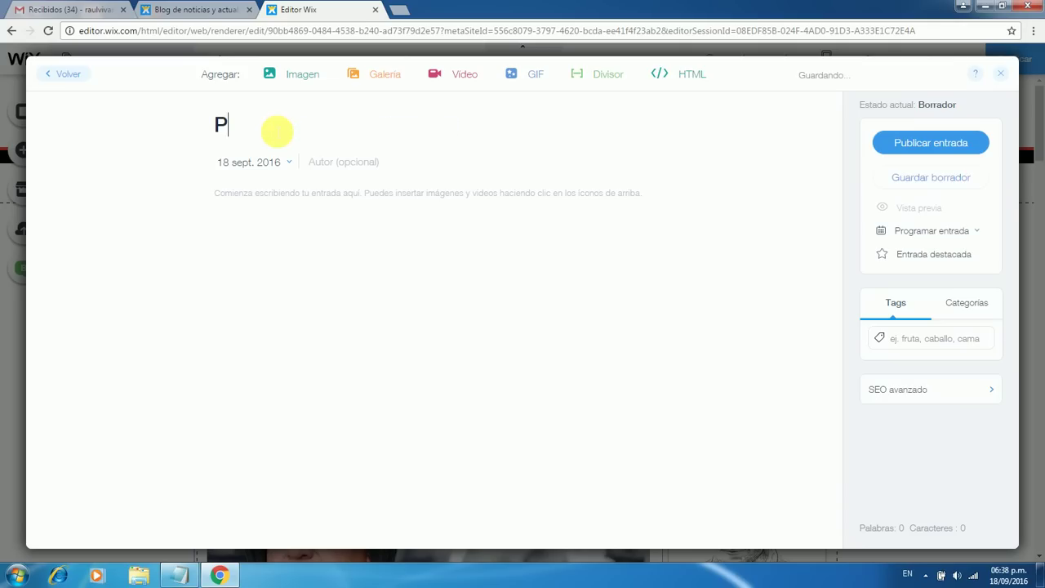
type("osicionami")
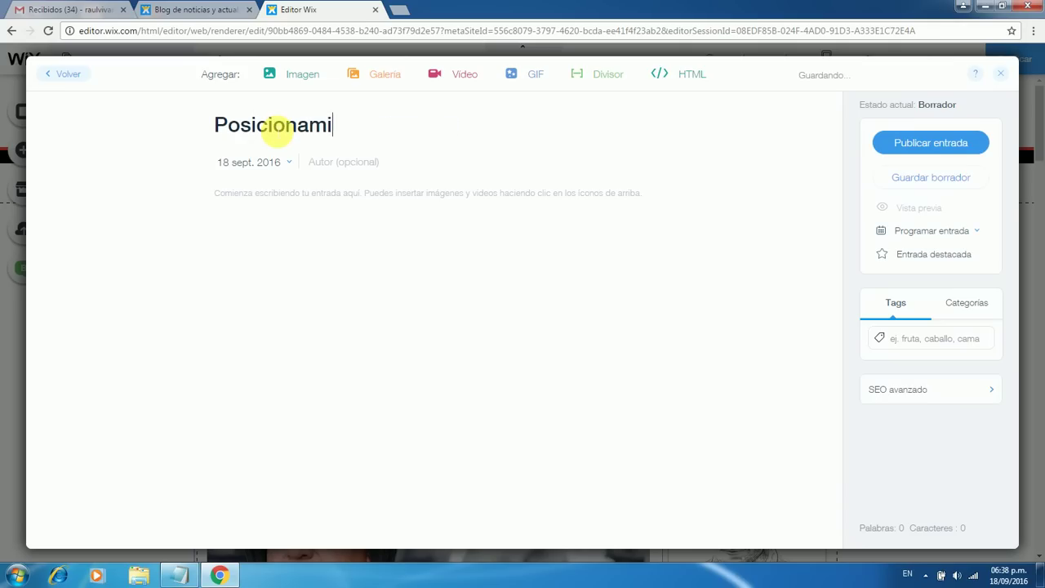
type("ento SEO para un blo g")
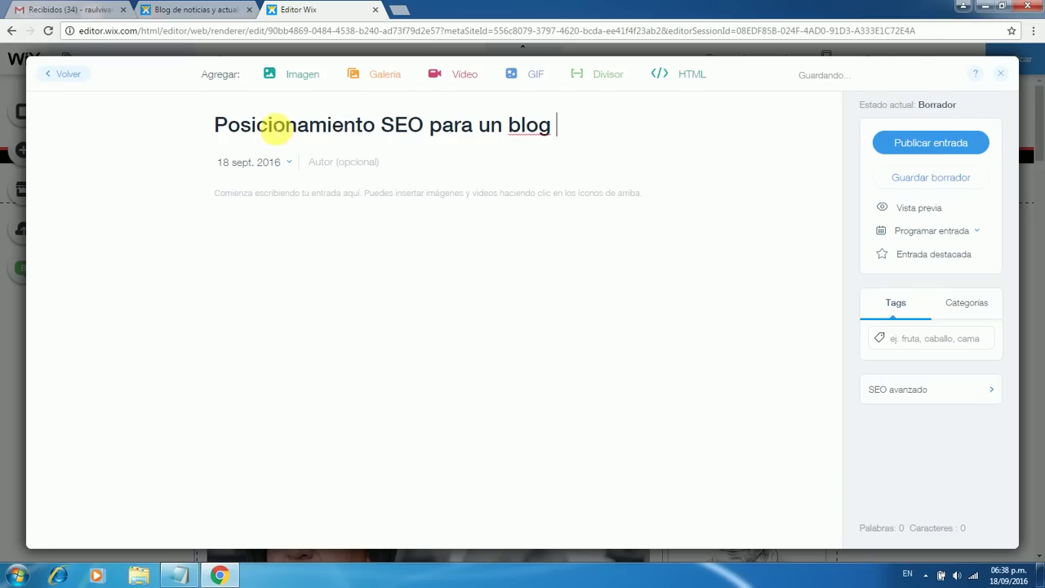
left_click(227, 202)
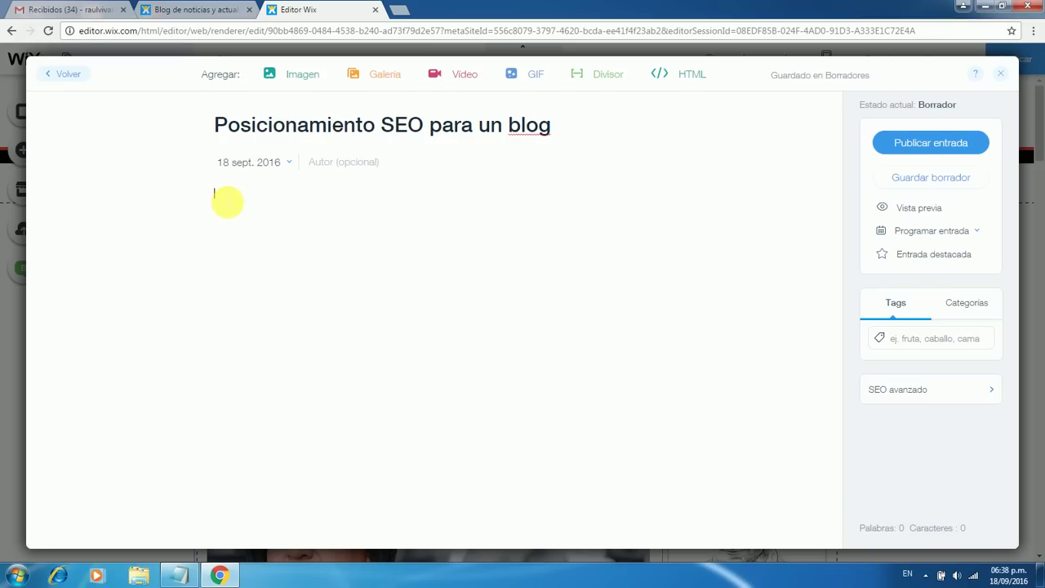
type("La importancia del SEO para posicionar un blo")
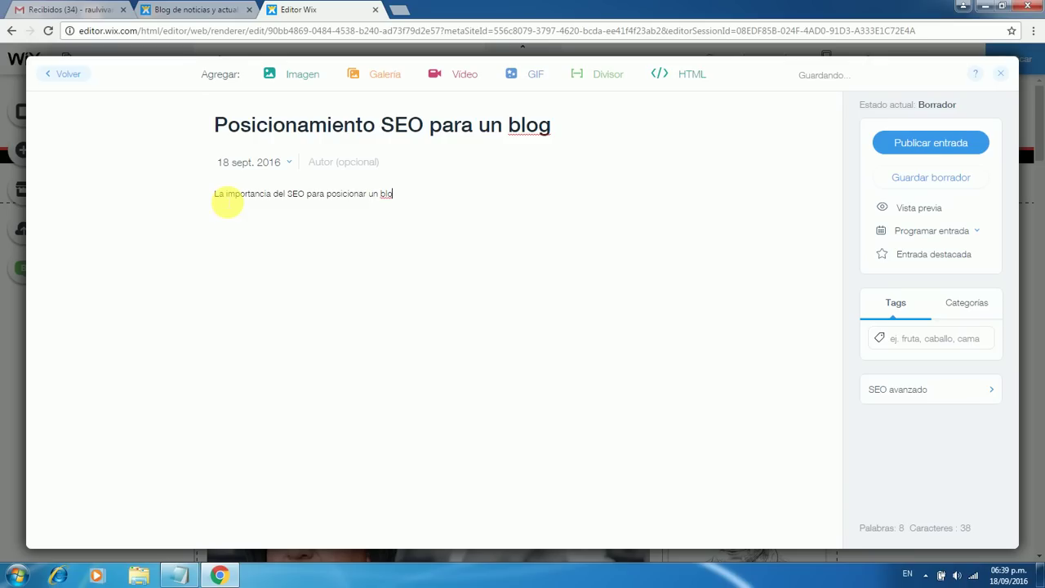
type("Google.")
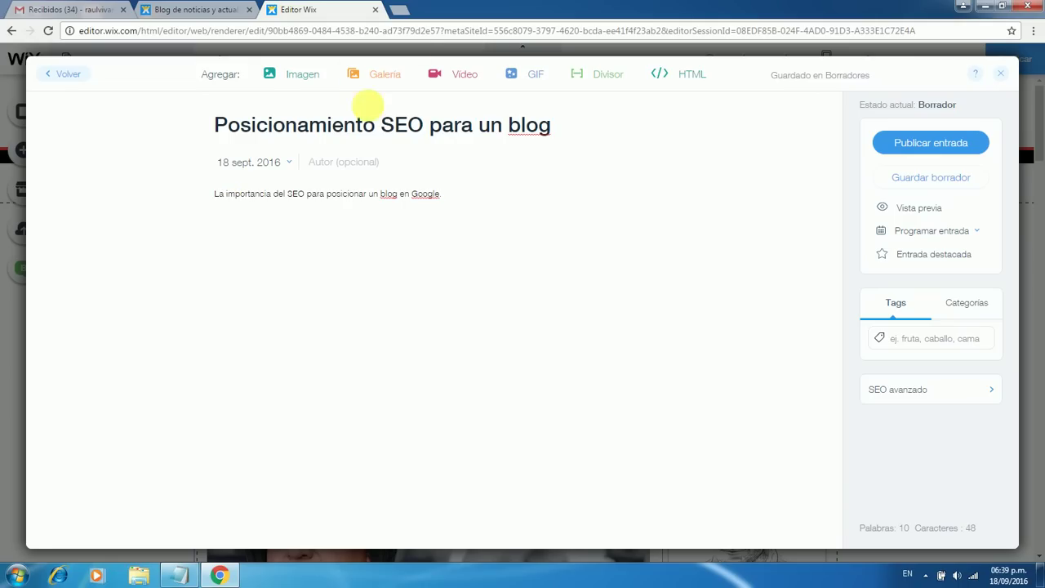
key("Return")
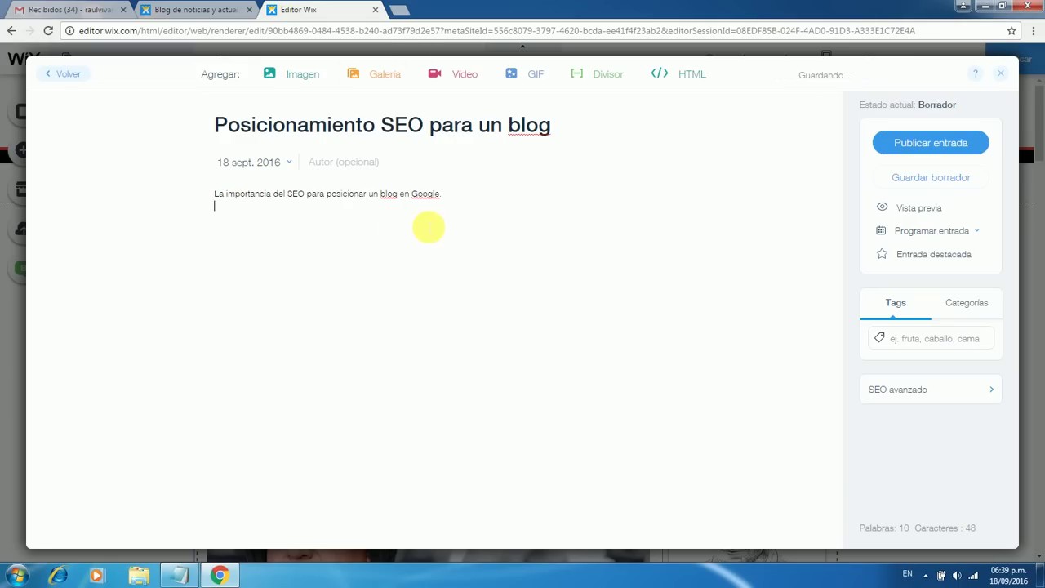
left_click(221, 229)
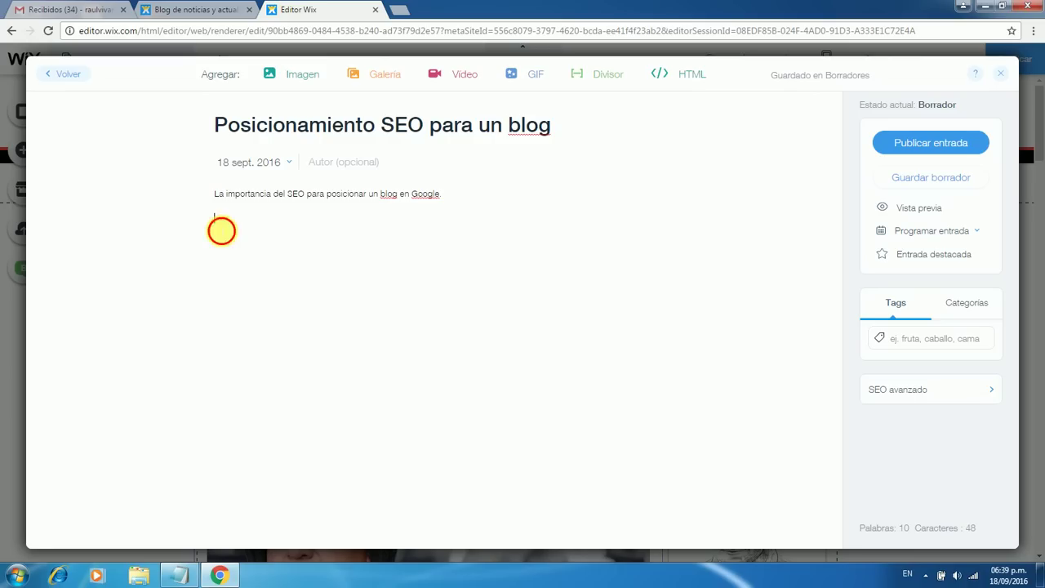
left_click(373, 73)
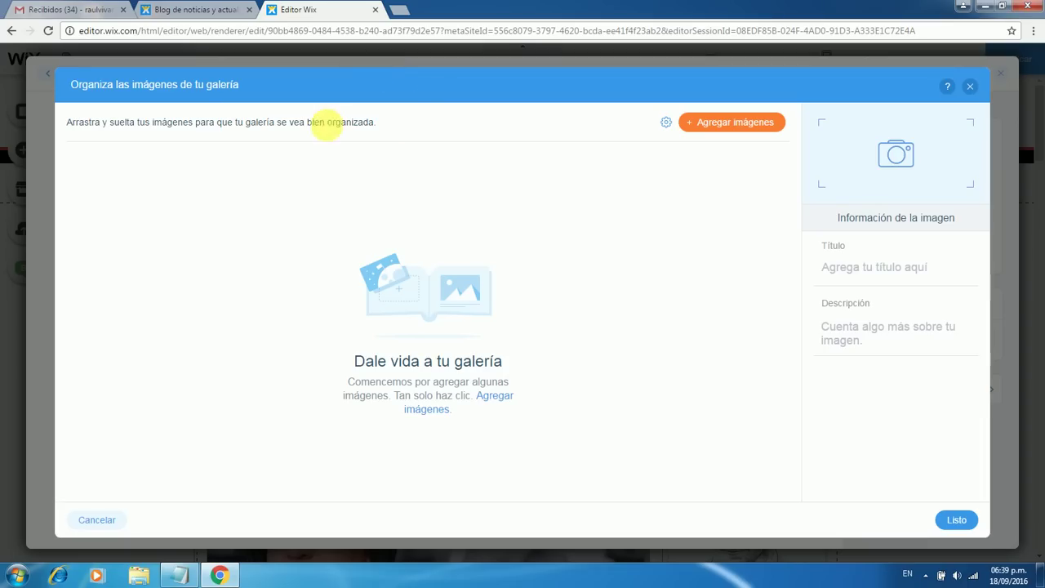
Choose images for the gallery and start uploading one from the computer
left_click(728, 123)
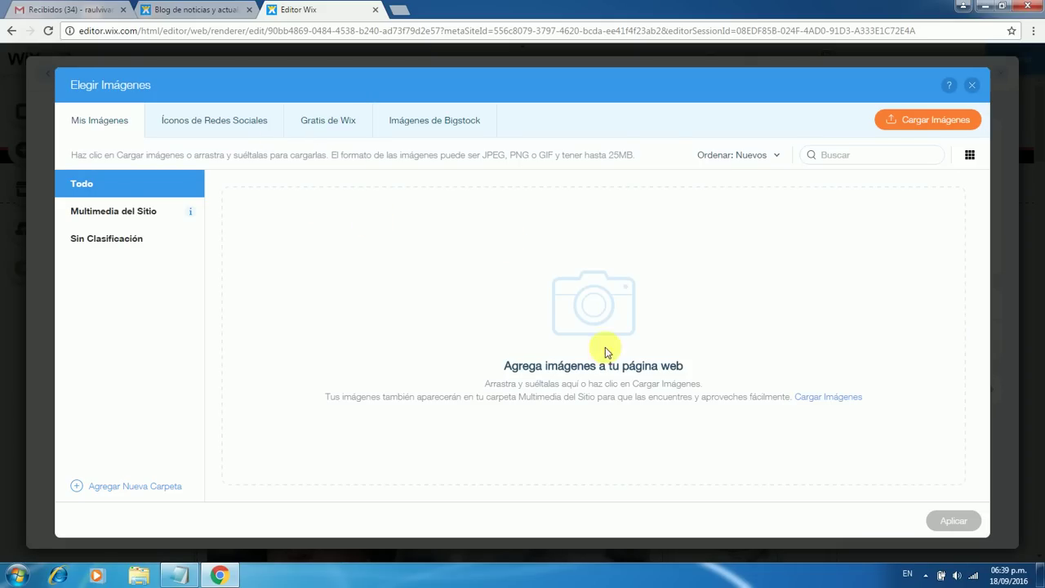
left_click(838, 398)
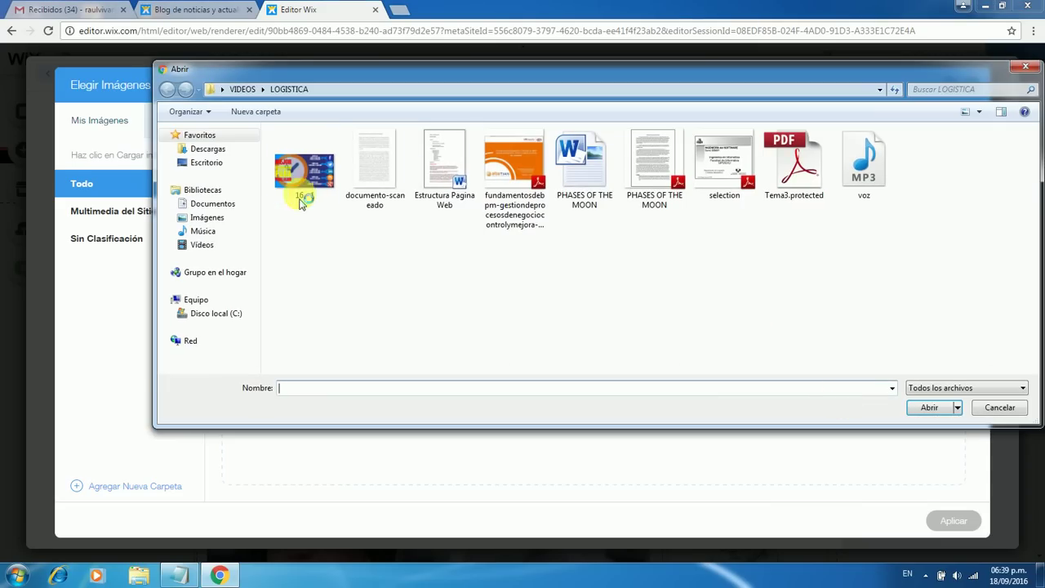
Upload seo2.png from VIDEOS > ICONOS and apply it to the post's gallery
left_click(243, 89)
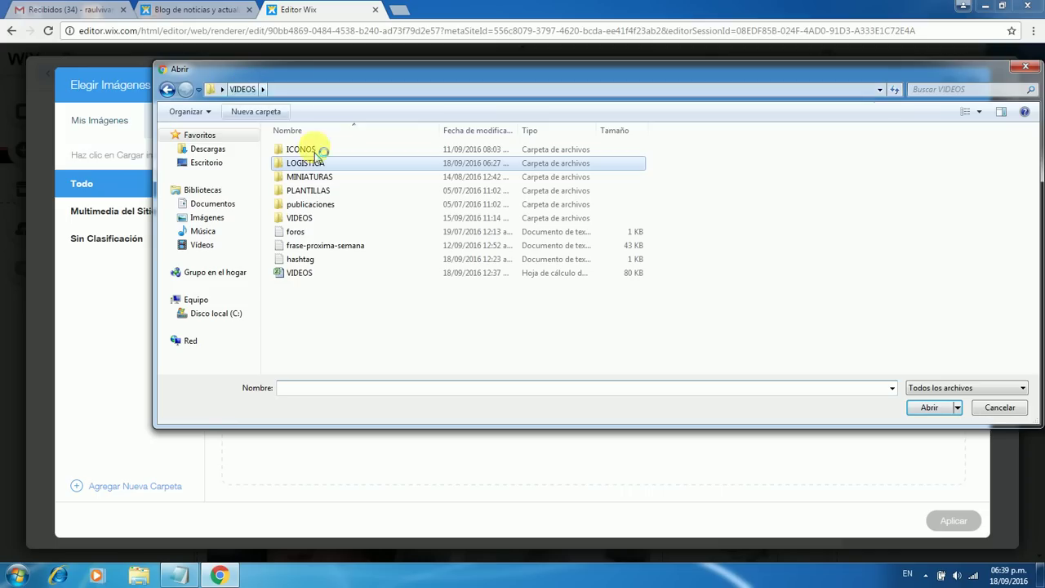
double_click(308, 149)
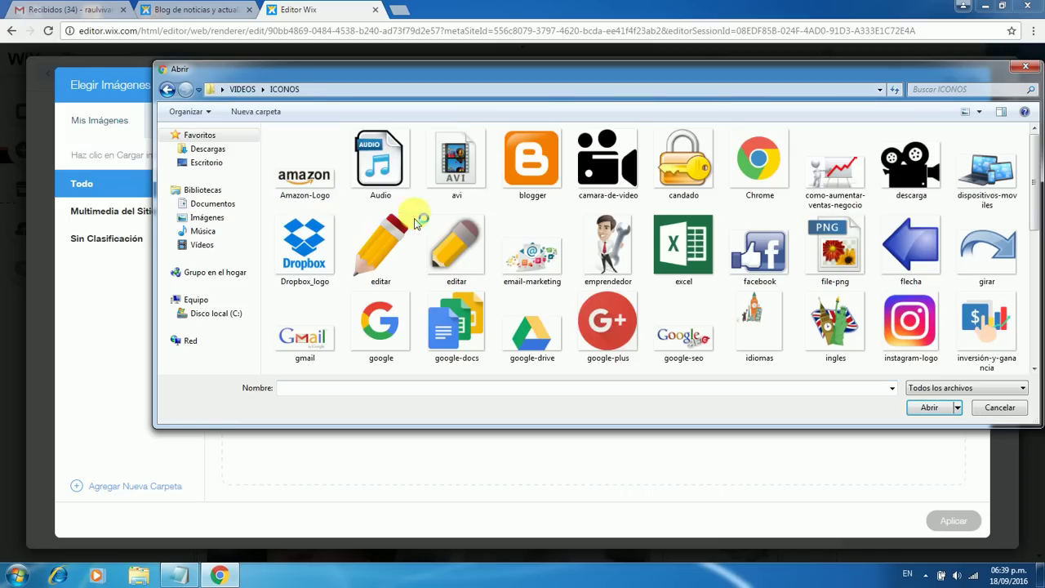
left_click_drag(1034, 194, 1035, 327)
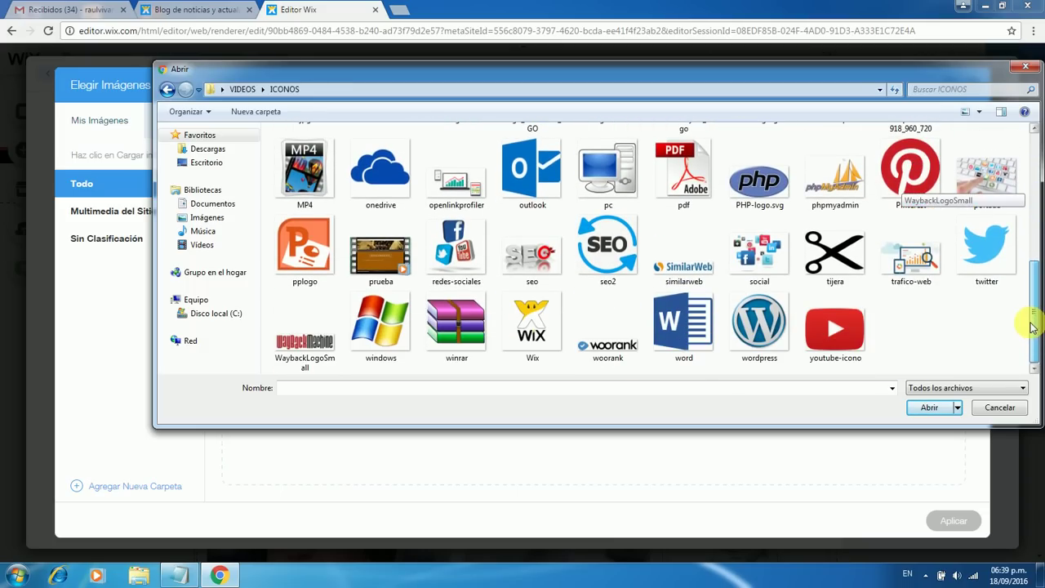
double_click(605, 249)
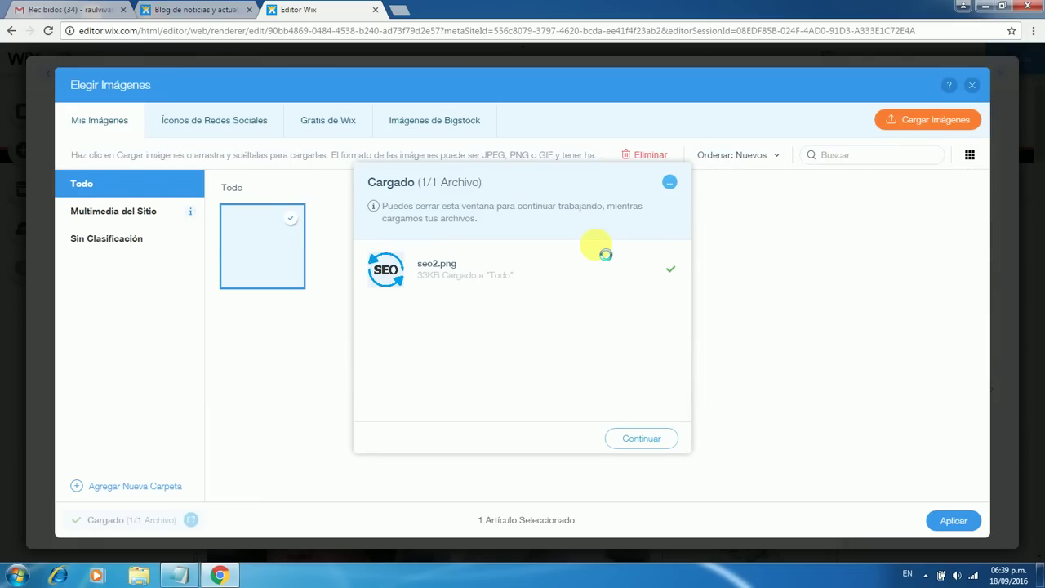
left_click(637, 439)
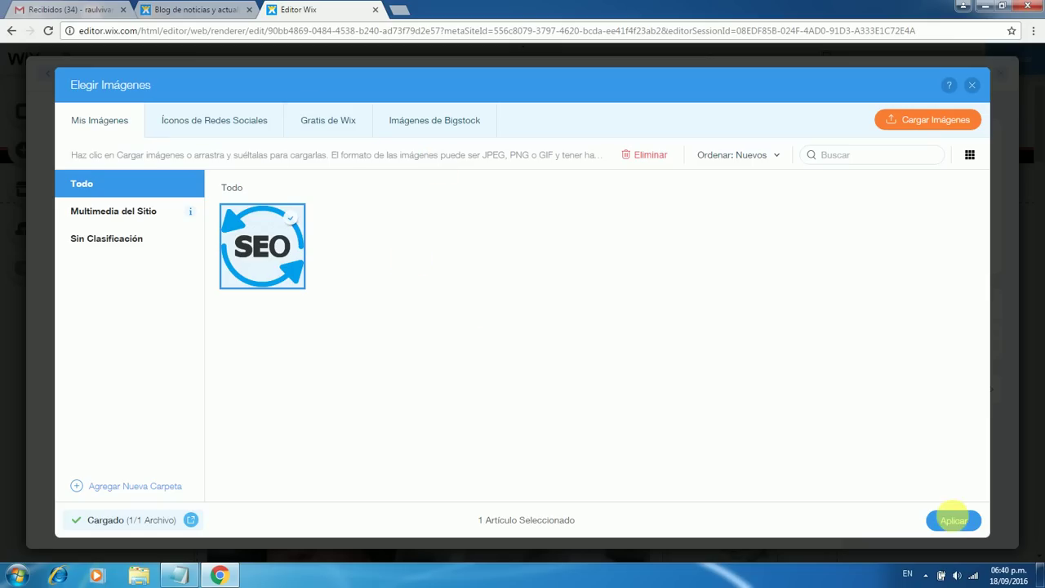
left_click(955, 521)
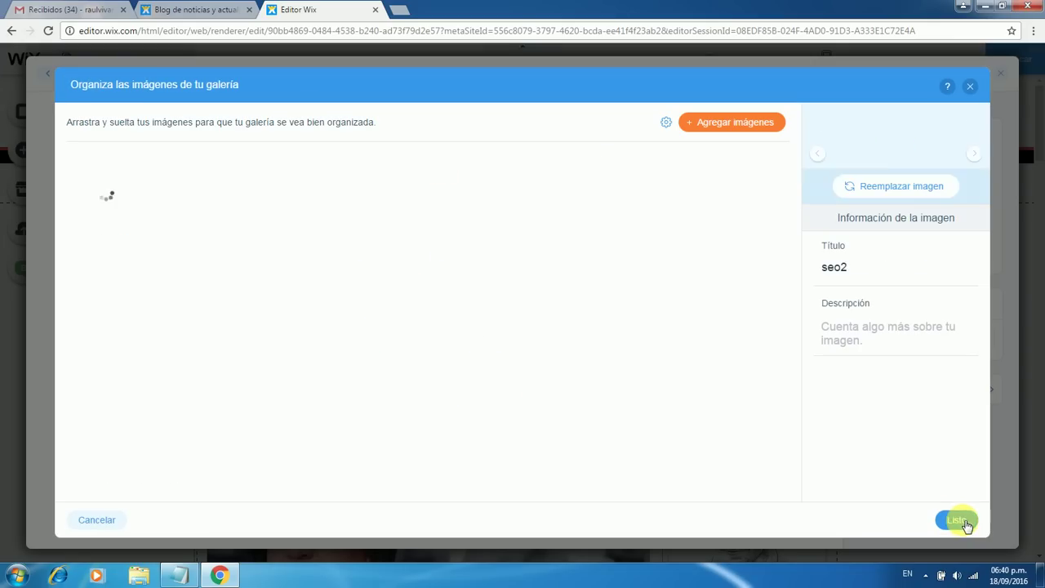
Title the gallery image 'posicionamiento-seo' and describe it as 'posicionamiento se0'
mouse_move(125, 191)
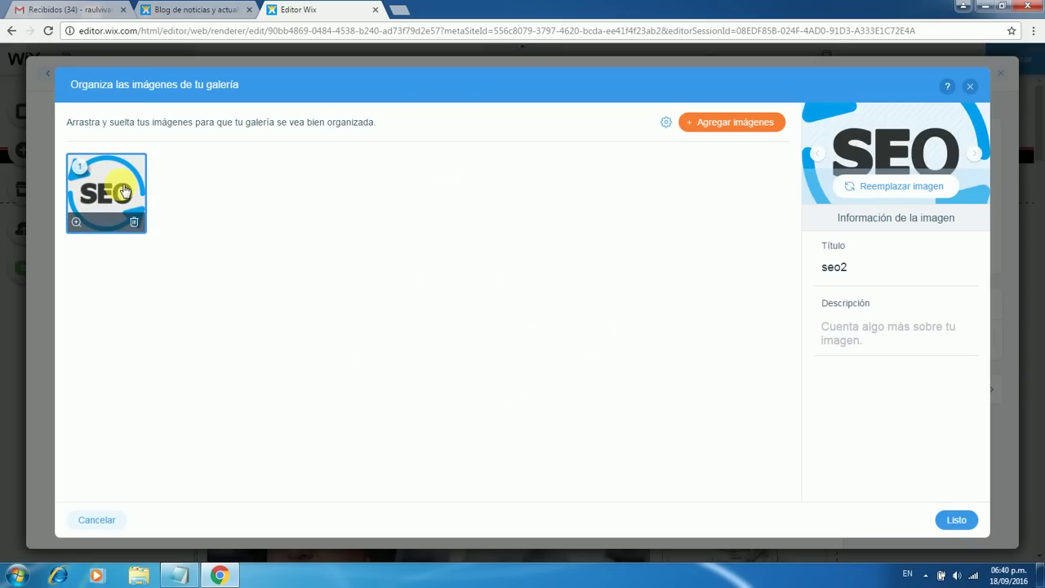
left_click(850, 271)
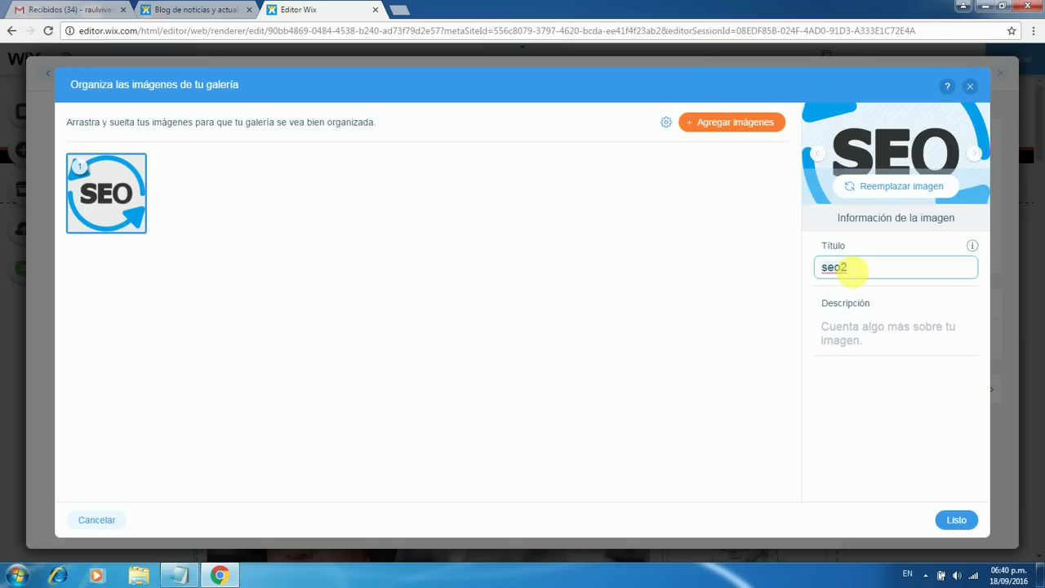
key("BackSpace")
key("BackSpace")
left_click(827, 272)
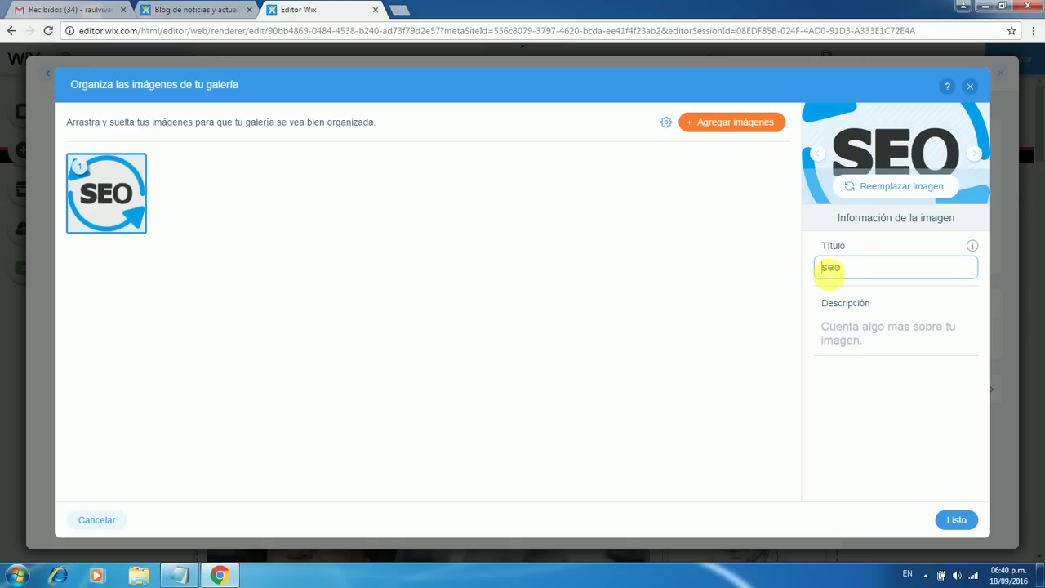
type("posicionamiento")
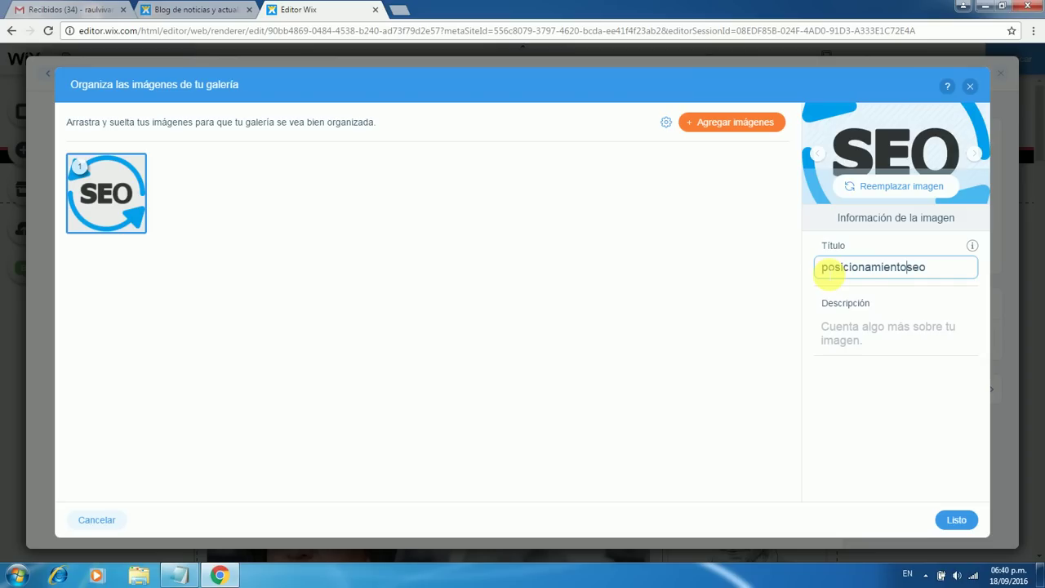
type("-")
left_click(841, 338)
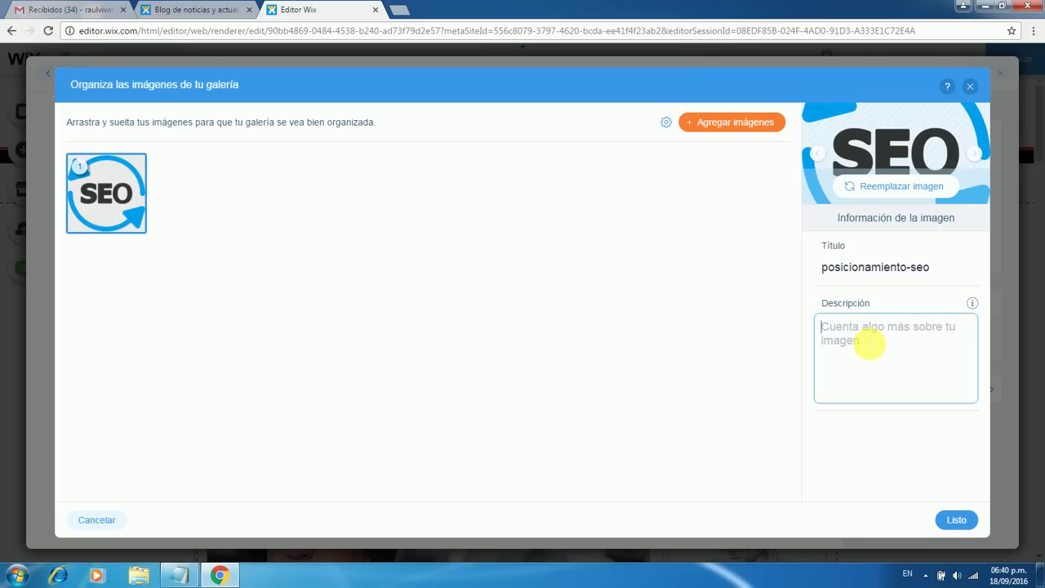
type("posc")
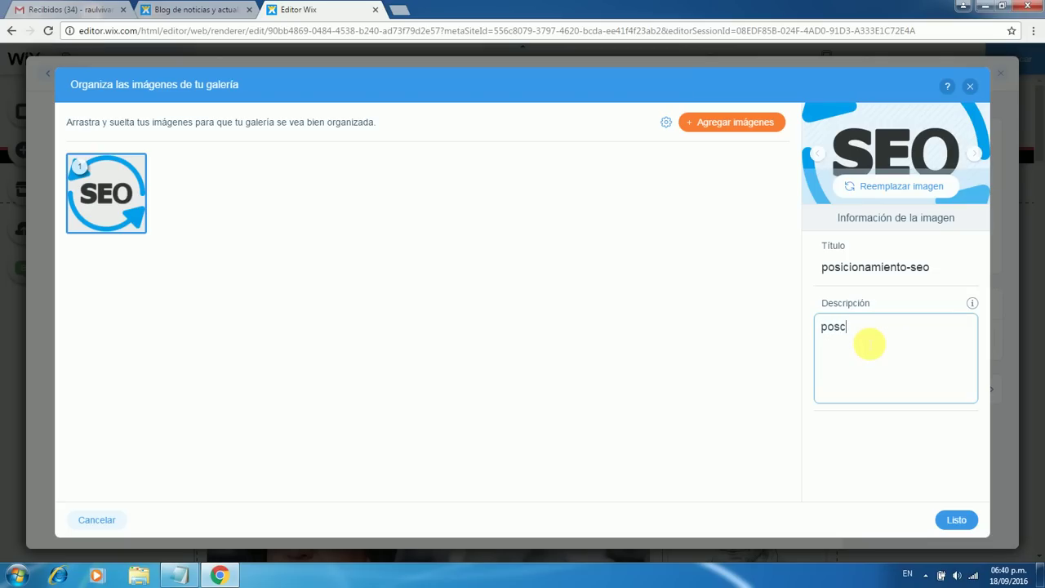
type("ioniciomn")
key("BackSpace")
key("BackSpace")
type("namiento se0")
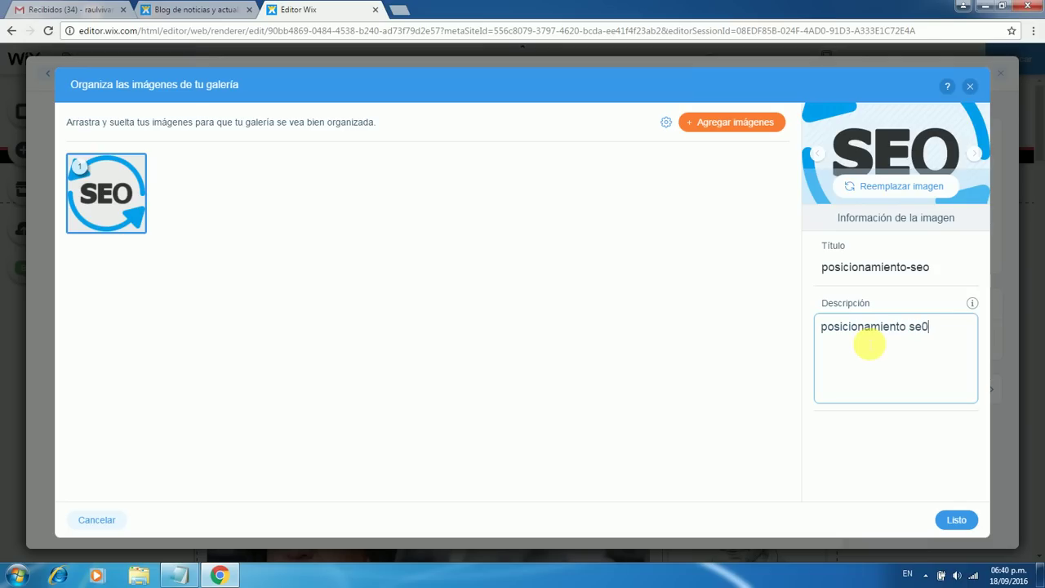
Insert the SEO image gallery below the intro line, keeping the Cuadrícula grid layout
left_click(959, 526)
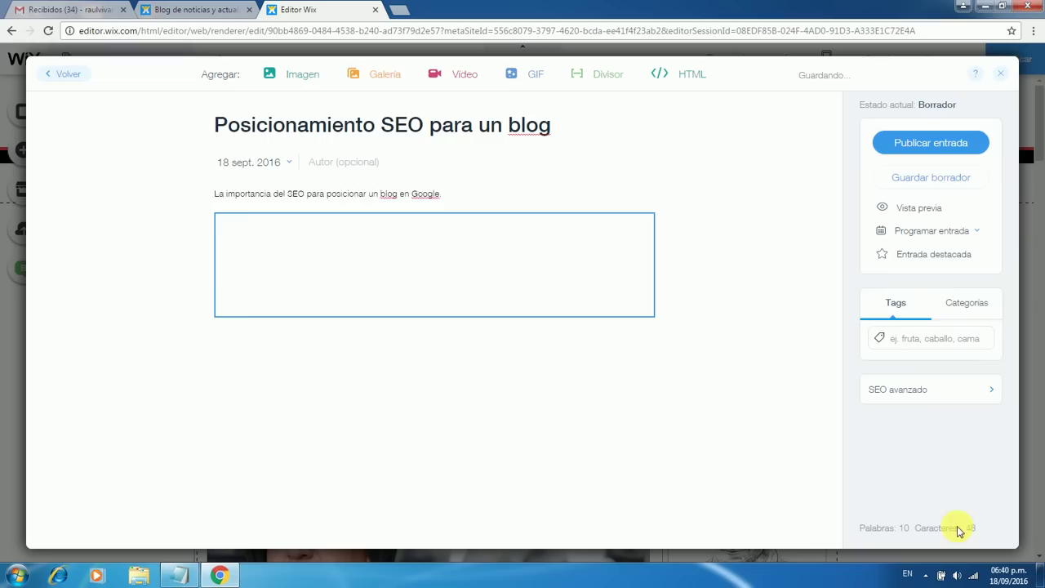
left_click(413, 155)
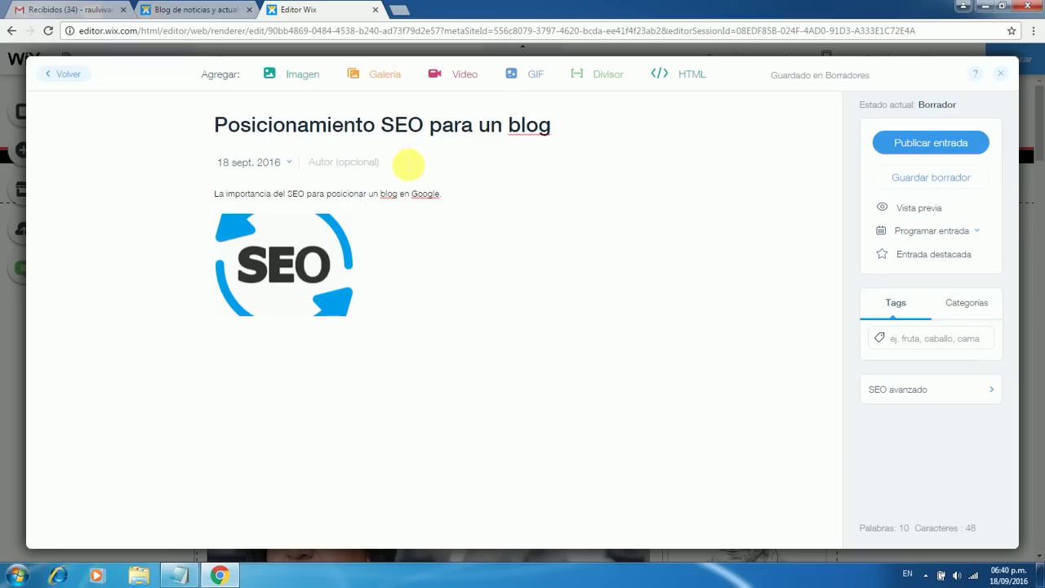
left_click(309, 261)
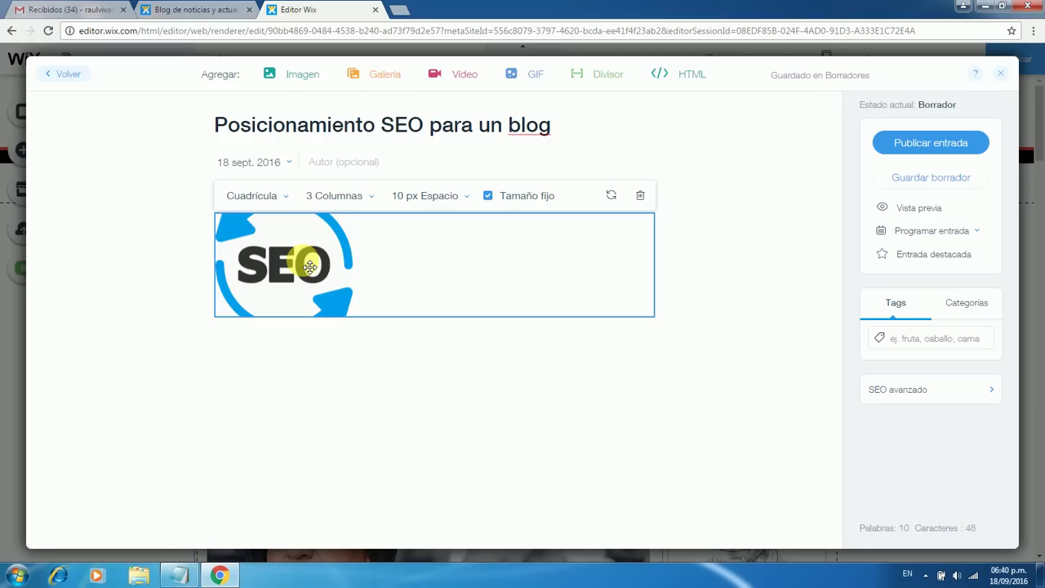
left_click(286, 195)
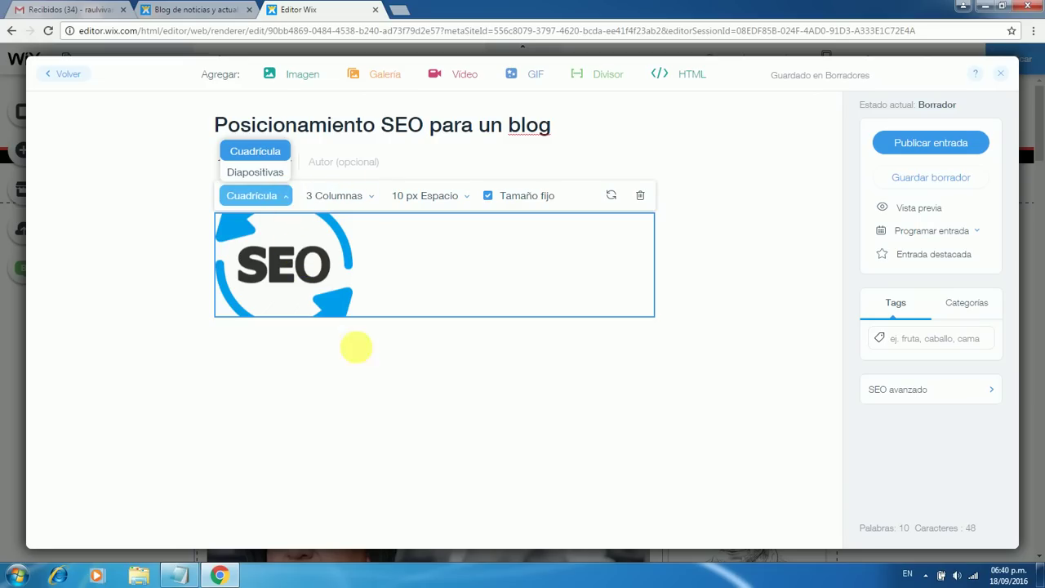
left_click(399, 438)
left_click(387, 401)
left_click(392, 405)
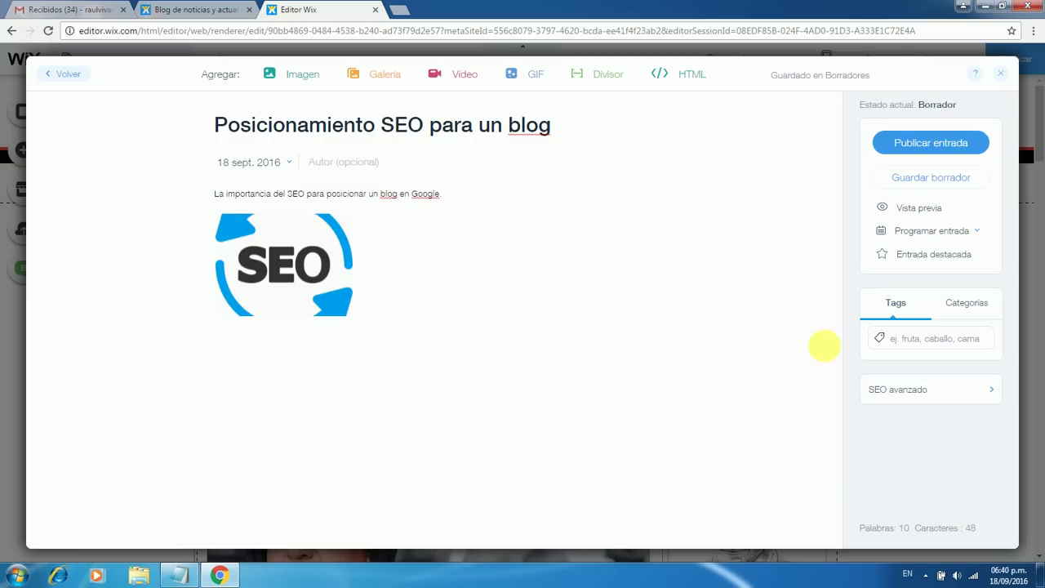
Tag the post with 'seo' and 'marketing', removing the mistyped 'se0' tag
left_click(941, 342)
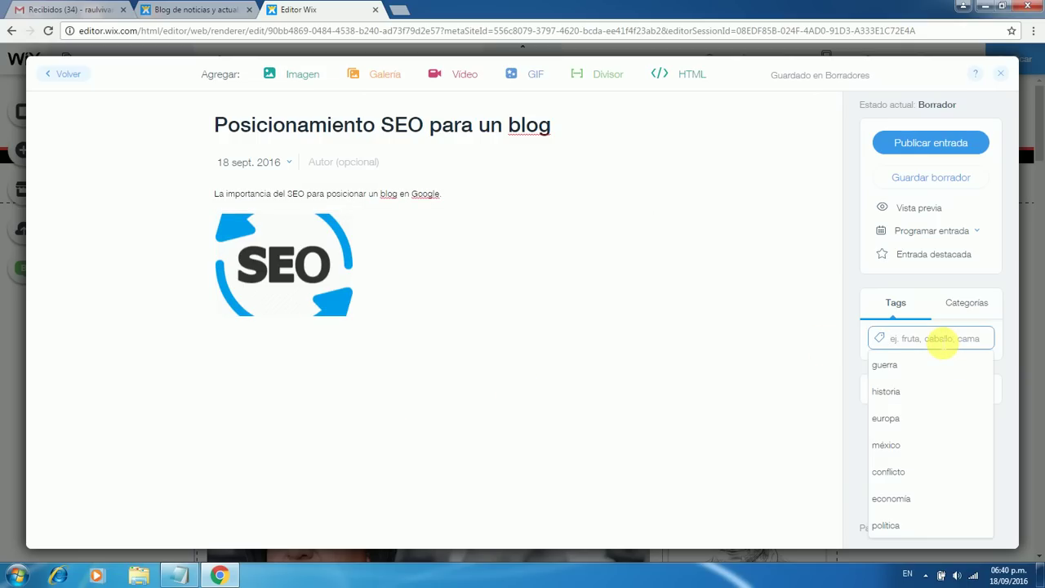
type("se")
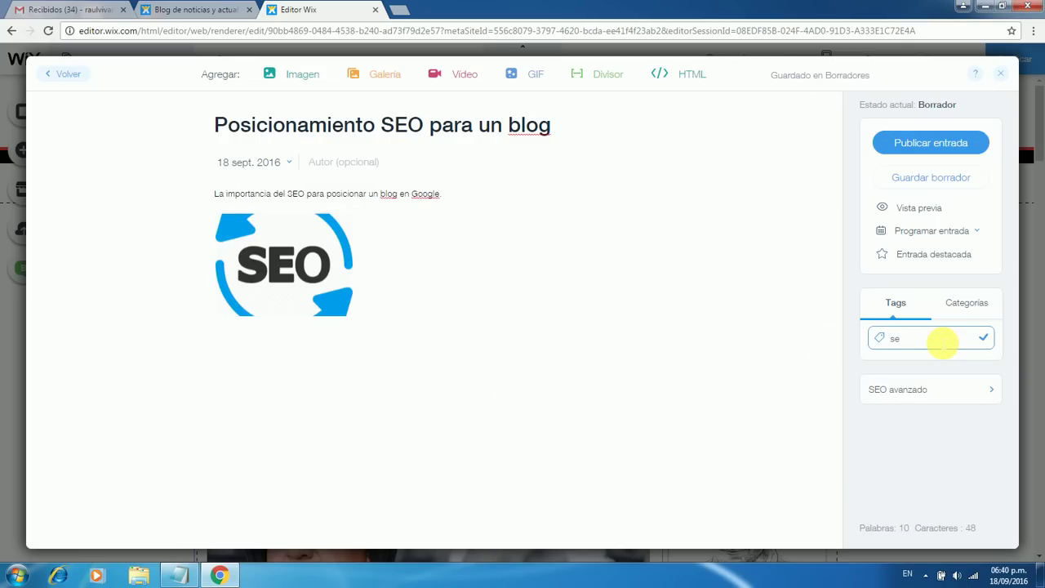
type("0")
key("Return")
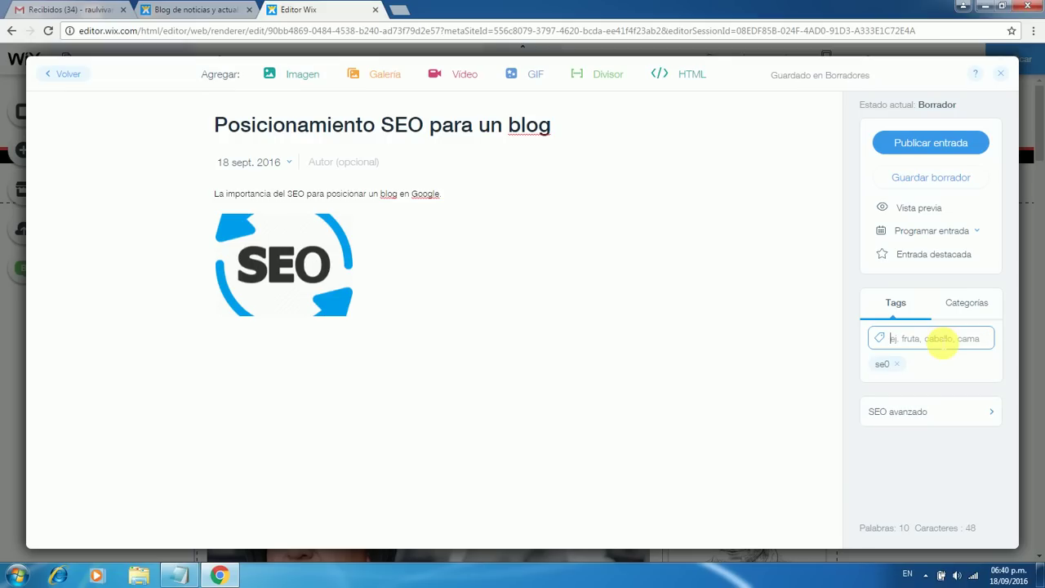
left_click(896, 364)
left_click(906, 341)
type("seo")
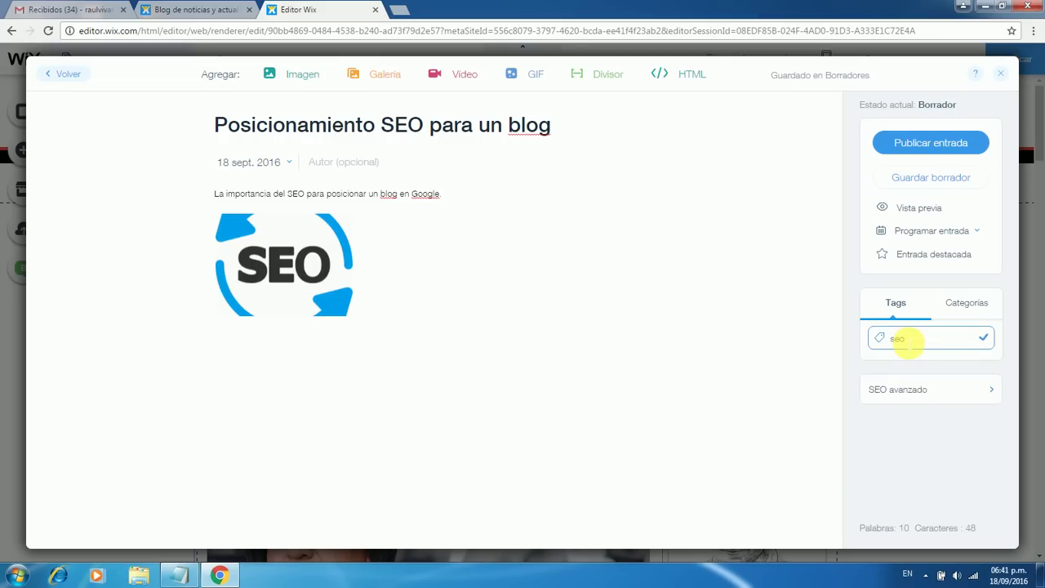
key("Return")
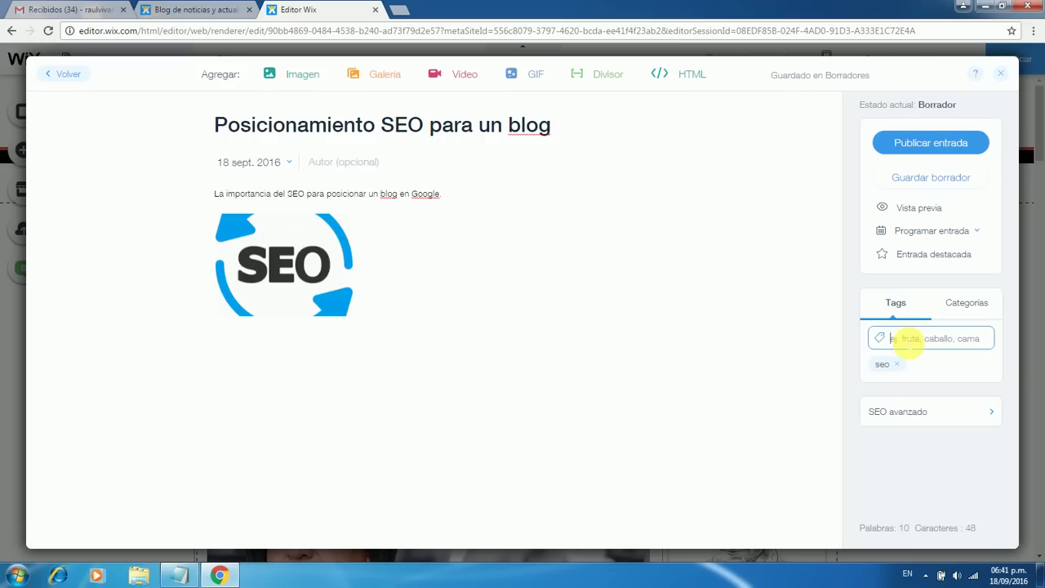
type("marketing")
key("Return")
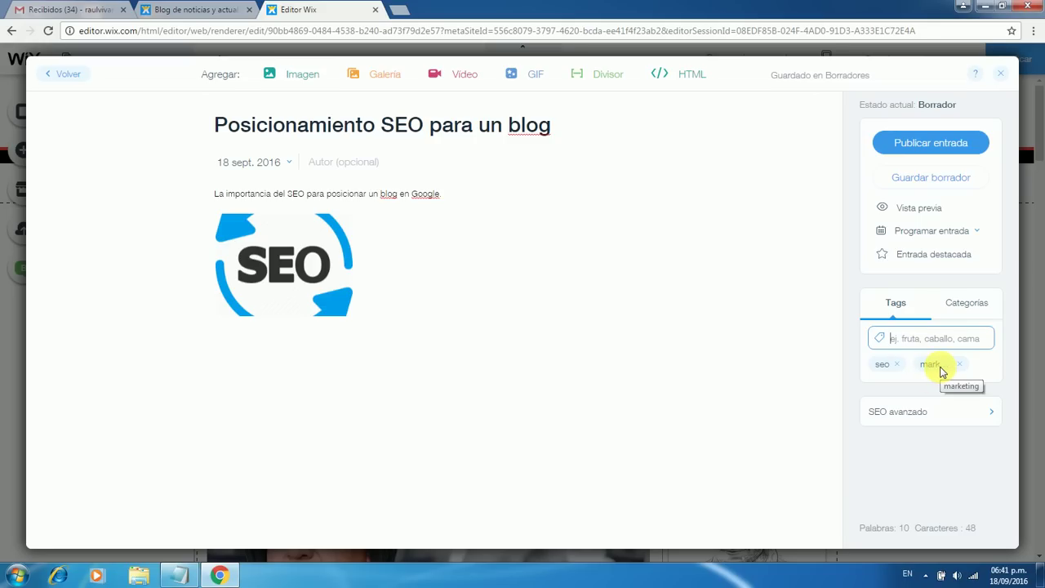
left_click(934, 413)
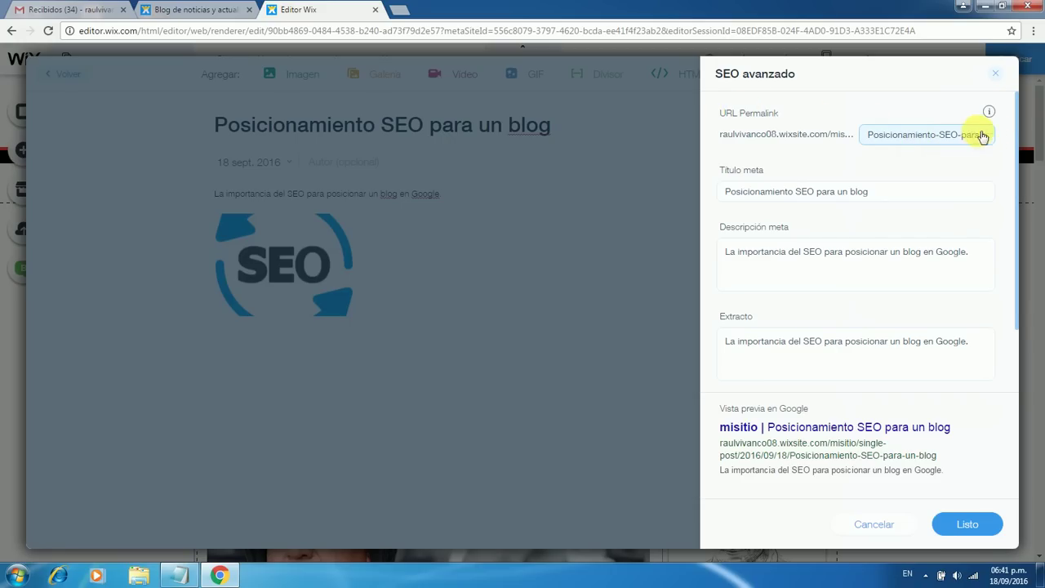
left_click(963, 524)
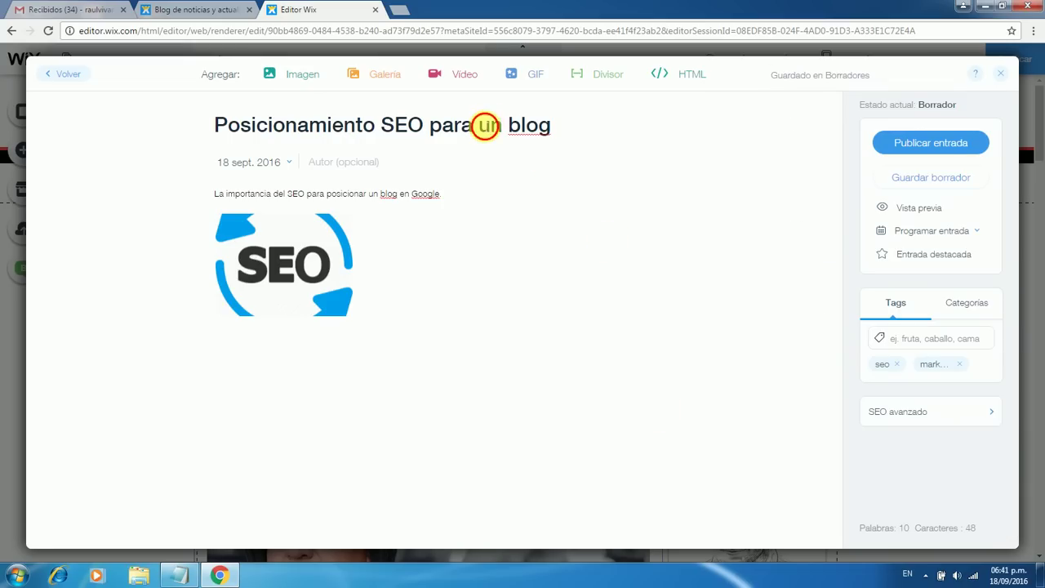
left_click(578, 126)
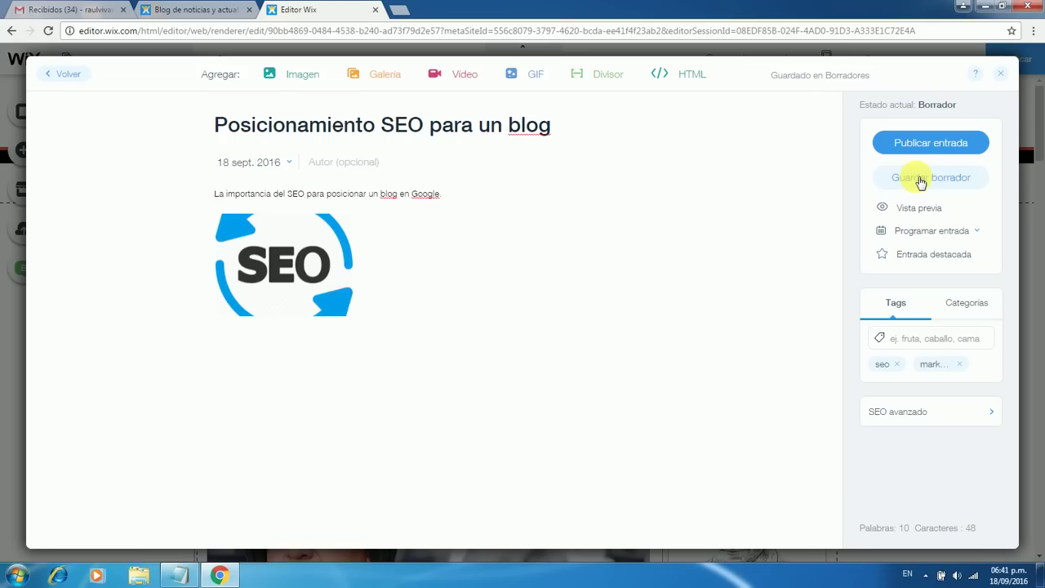
left_click(957, 234)
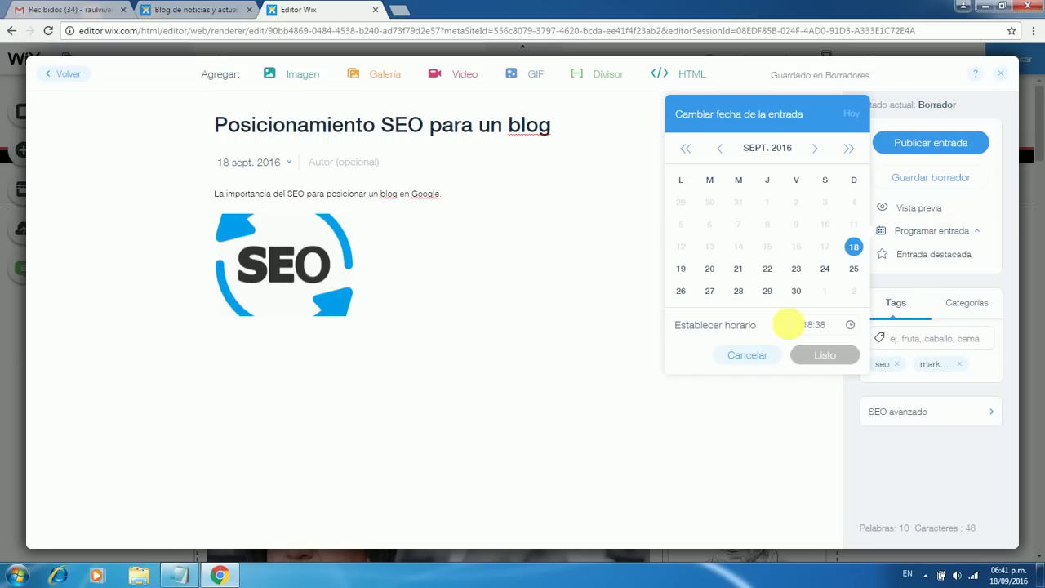
left_click(767, 270)
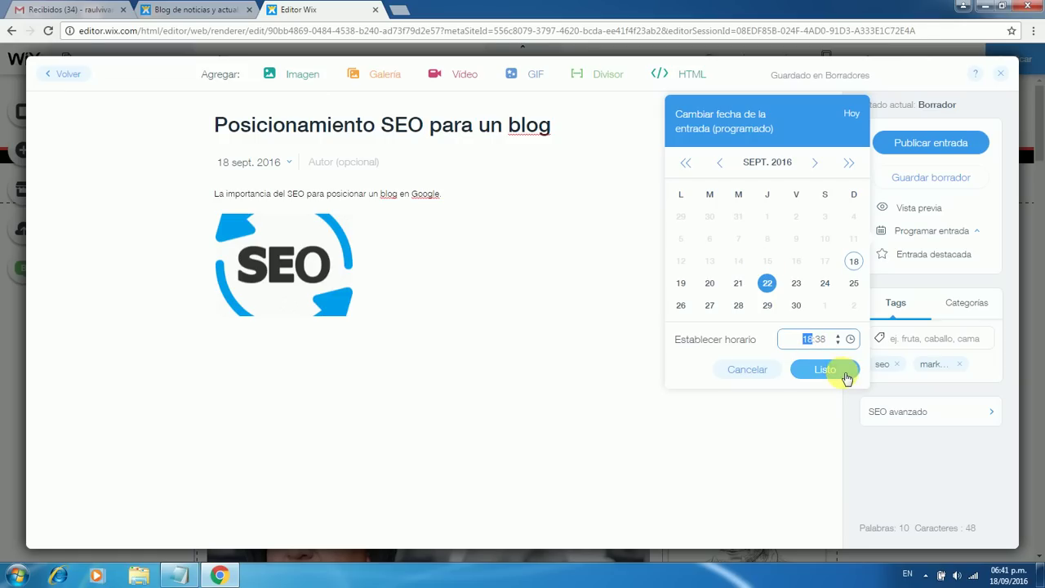
left_click(758, 448)
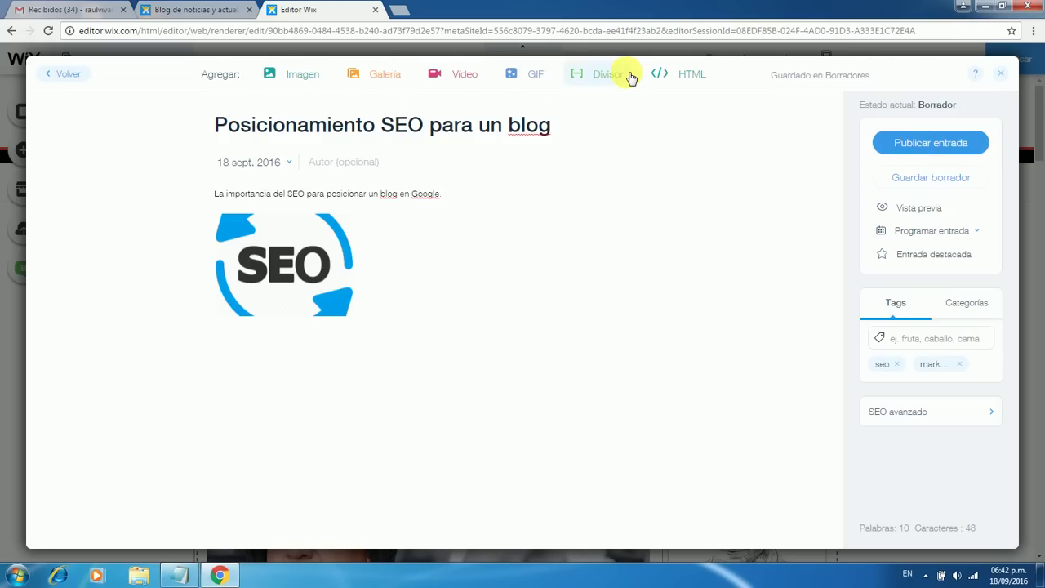
Insert a video embed directly below the SEO image
left_click(412, 308)
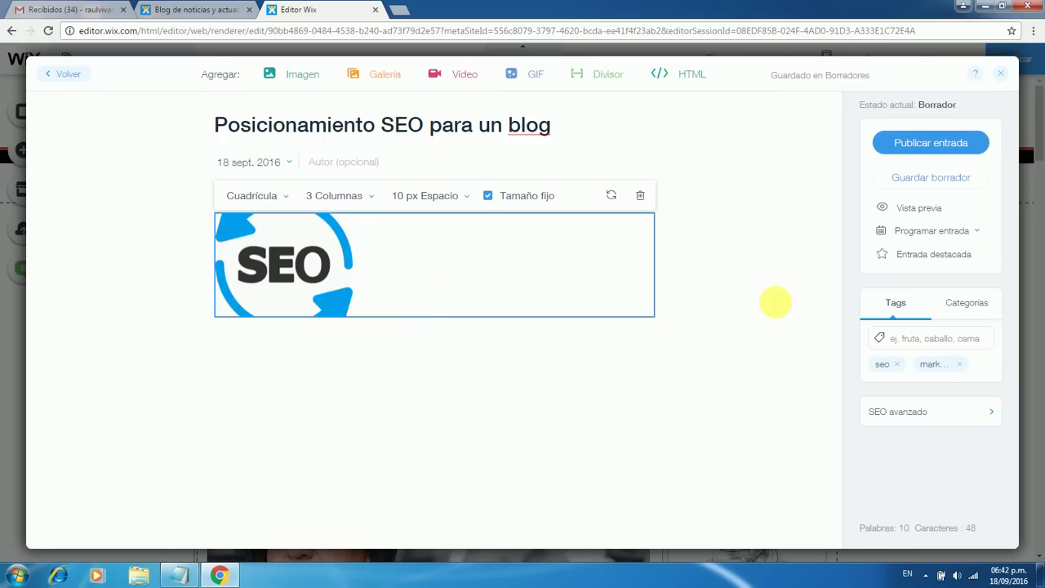
left_click(698, 292)
left_click(658, 307)
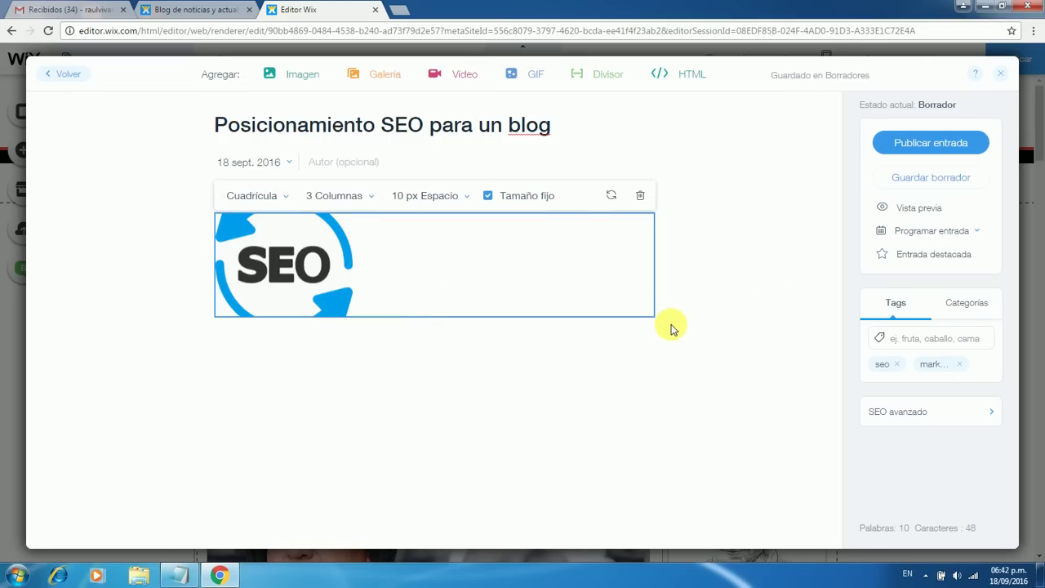
left_click(671, 327)
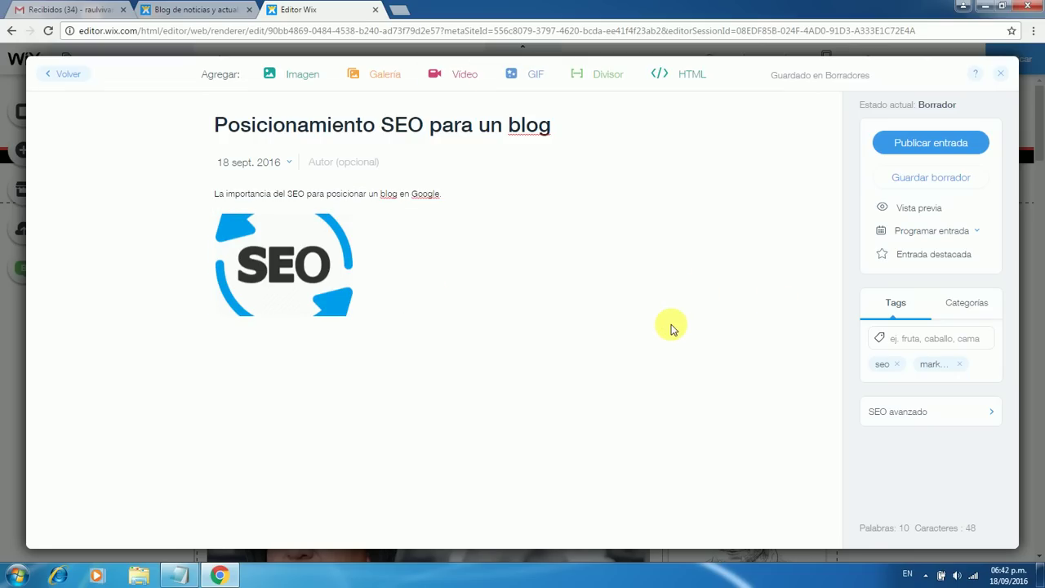
left_click(291, 367)
left_click(463, 76)
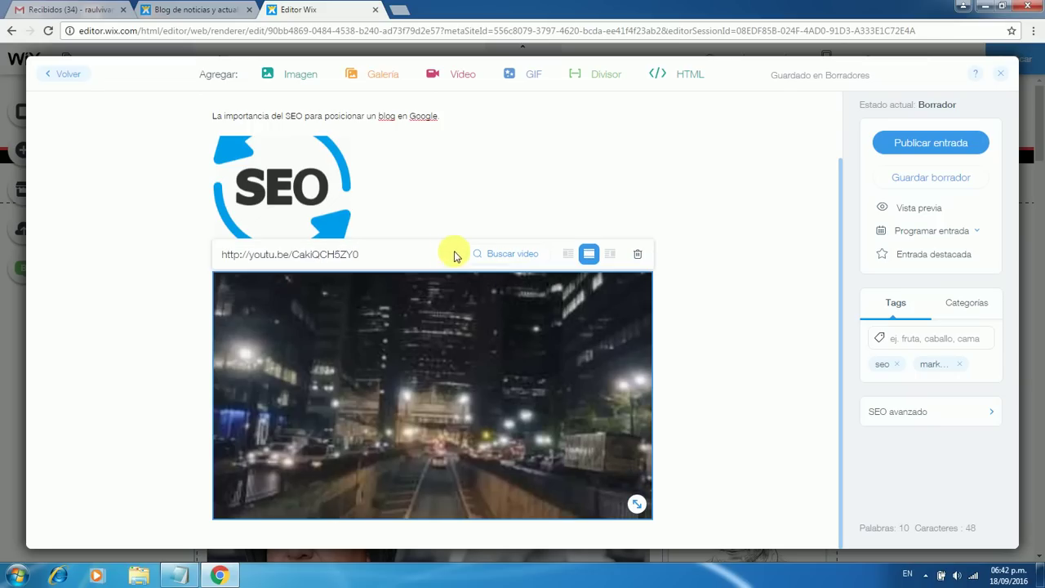
Select the embedded video's link field for replacement and open a blank browser tab
left_click(387, 240)
left_click(419, 267)
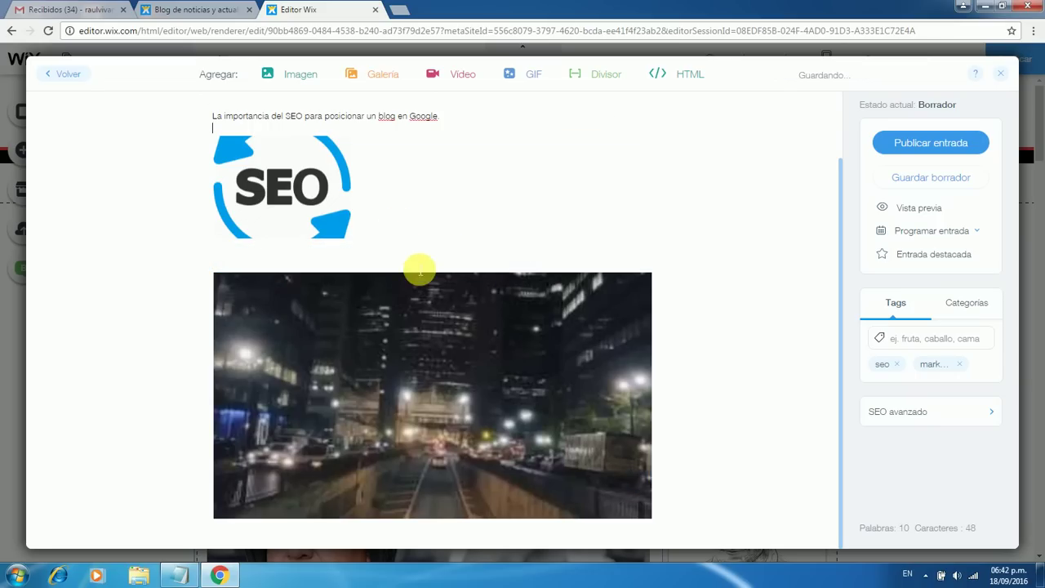
left_click(382, 309)
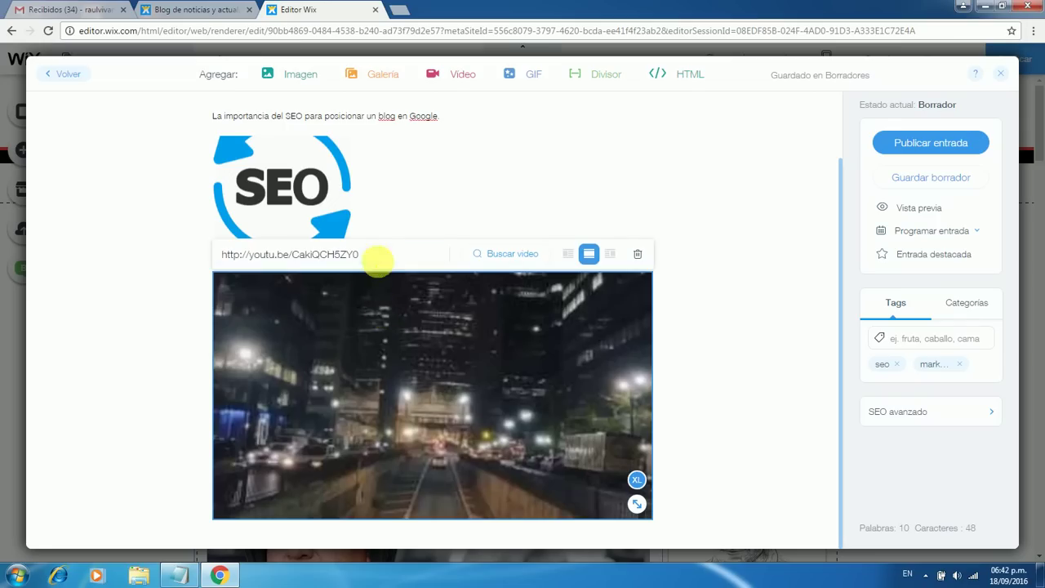
left_click(362, 251)
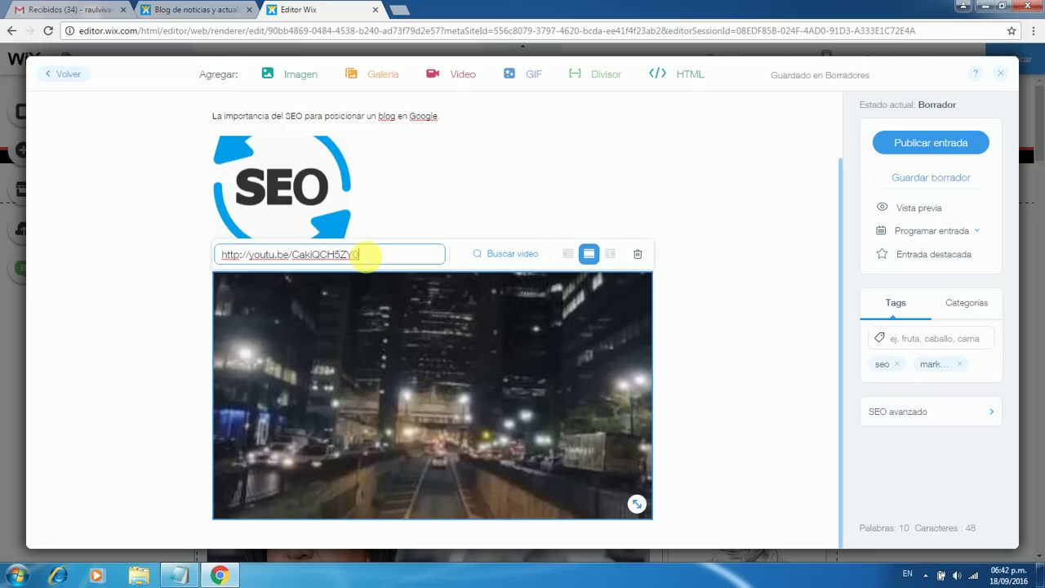
left_click(399, 9)
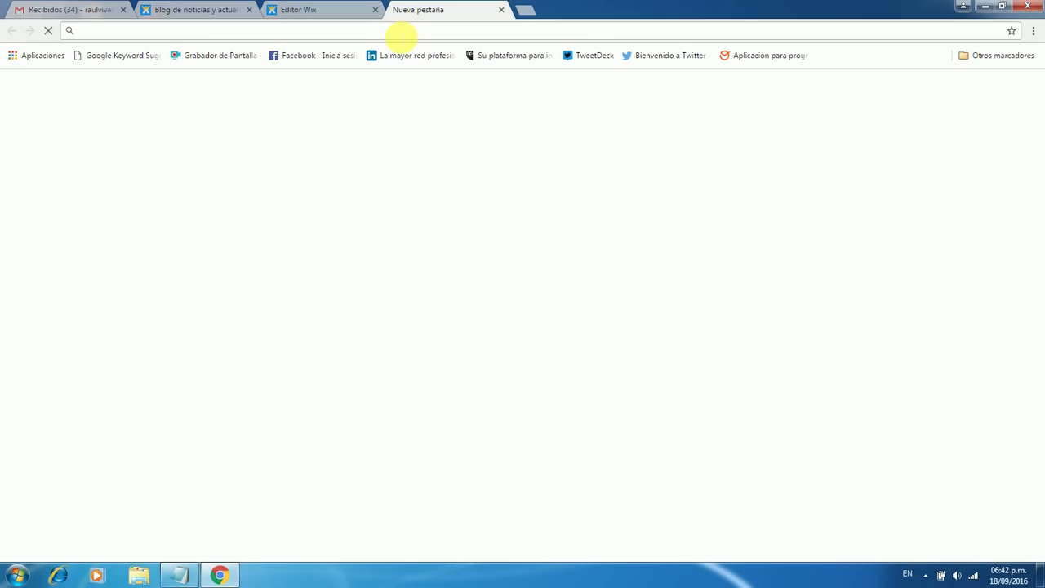
Go to YouTube and search for 'como posicionar en google'
left_click(965, 88)
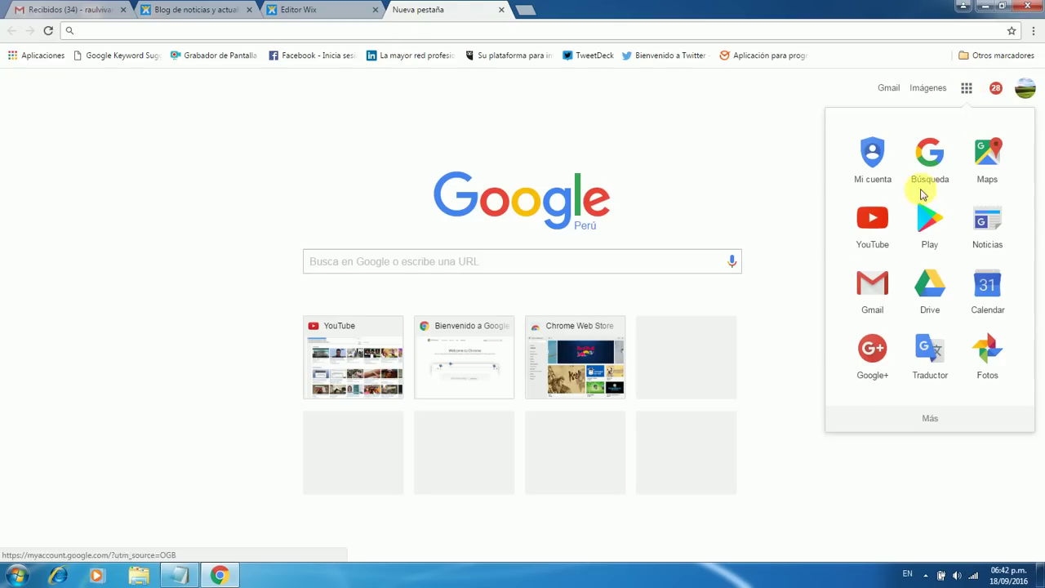
left_click(870, 228)
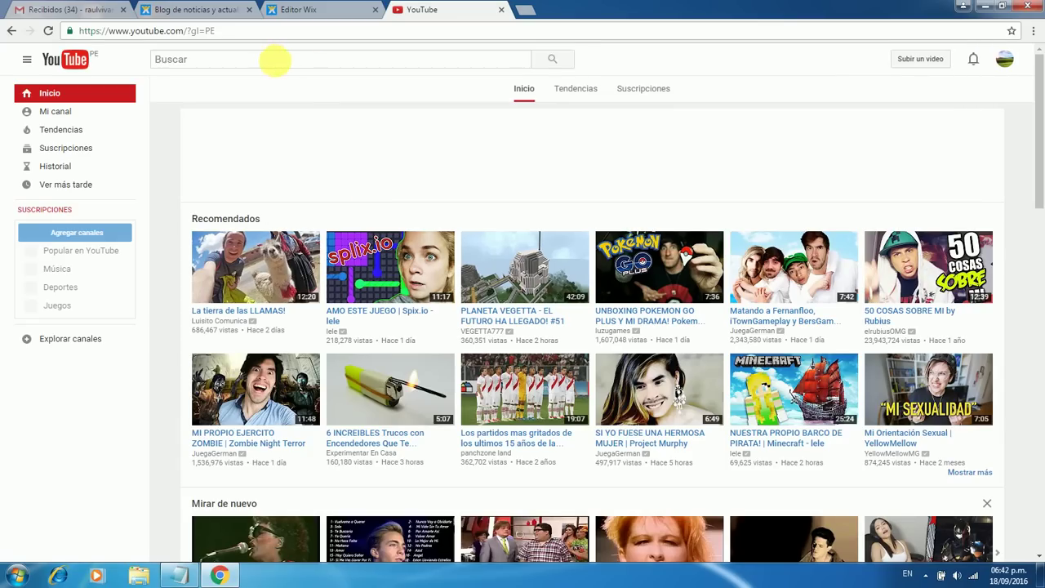
left_click(259, 64)
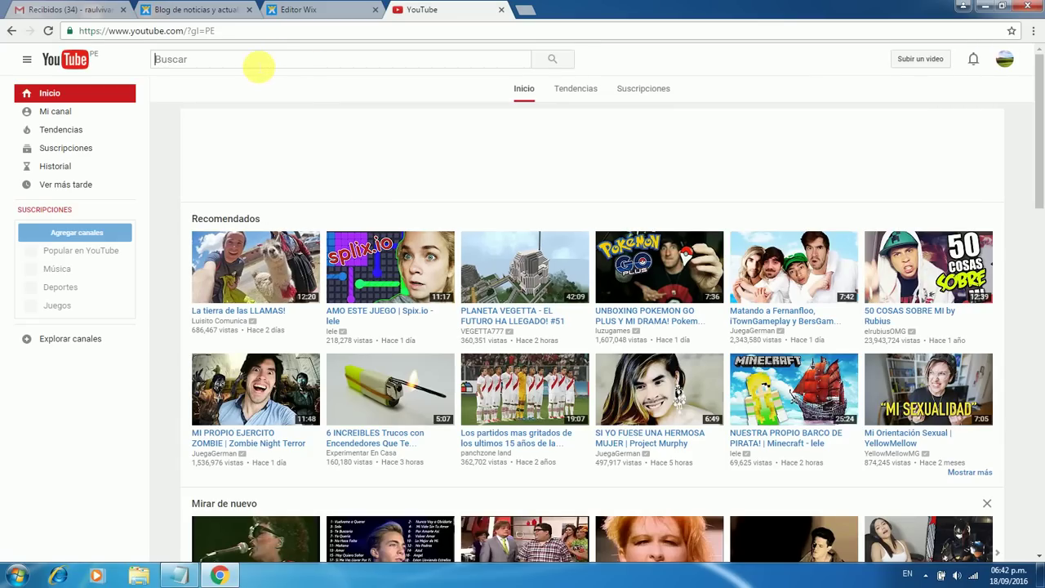
type("como posicionar en google")
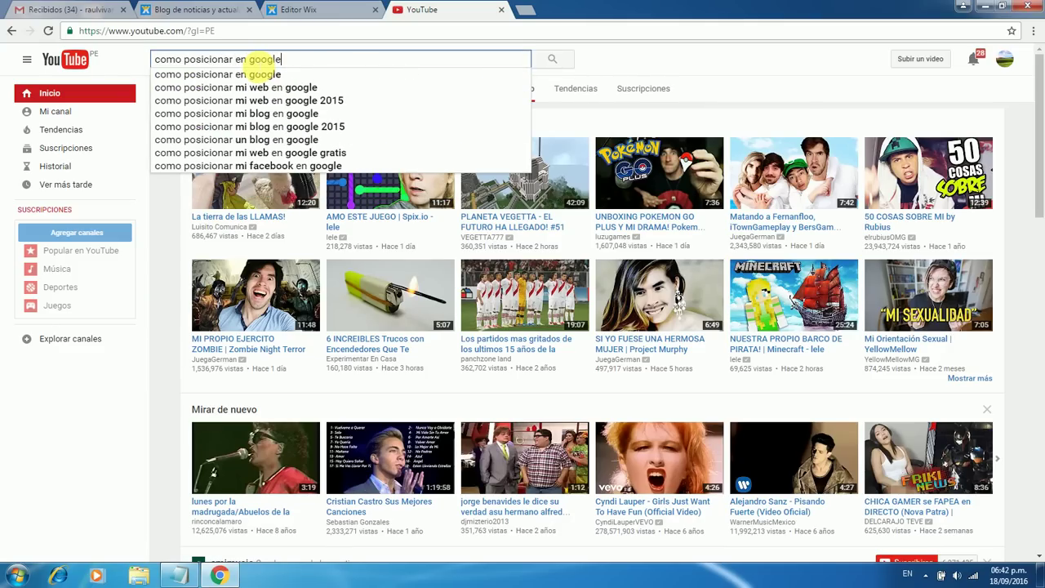
key("Return")
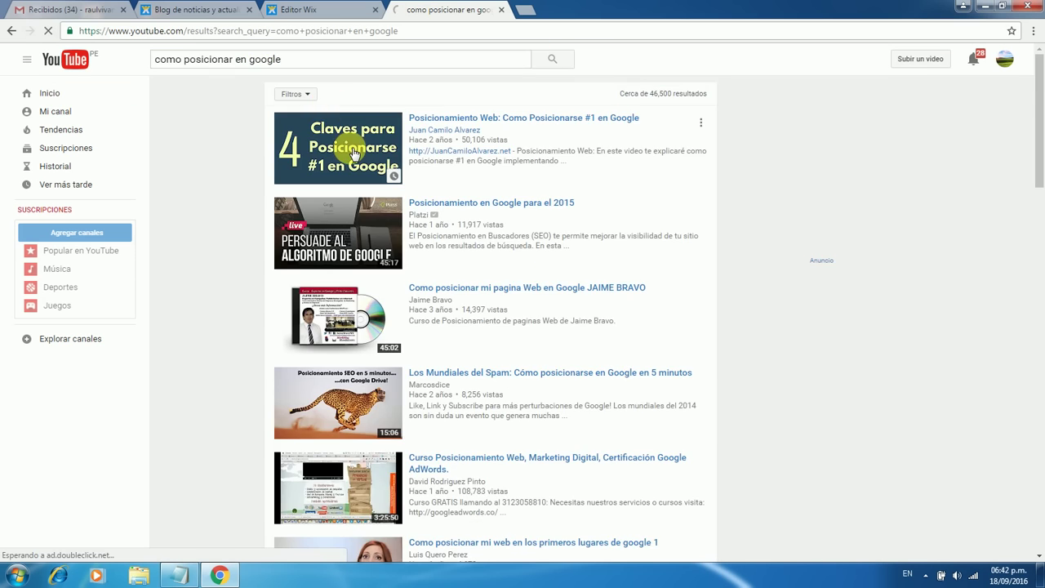
Open the 'Seo On Page 2016' video, copy its share link, and return to the Wix editor
scroll(507, 292, "down", 5)
scroll(513, 295, "down", 5)
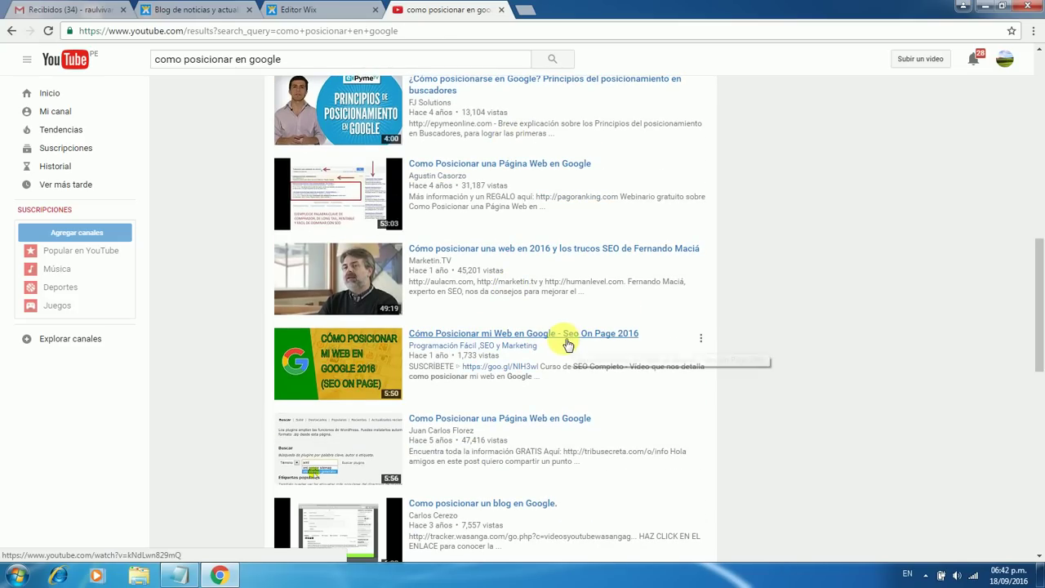
left_click(341, 356)
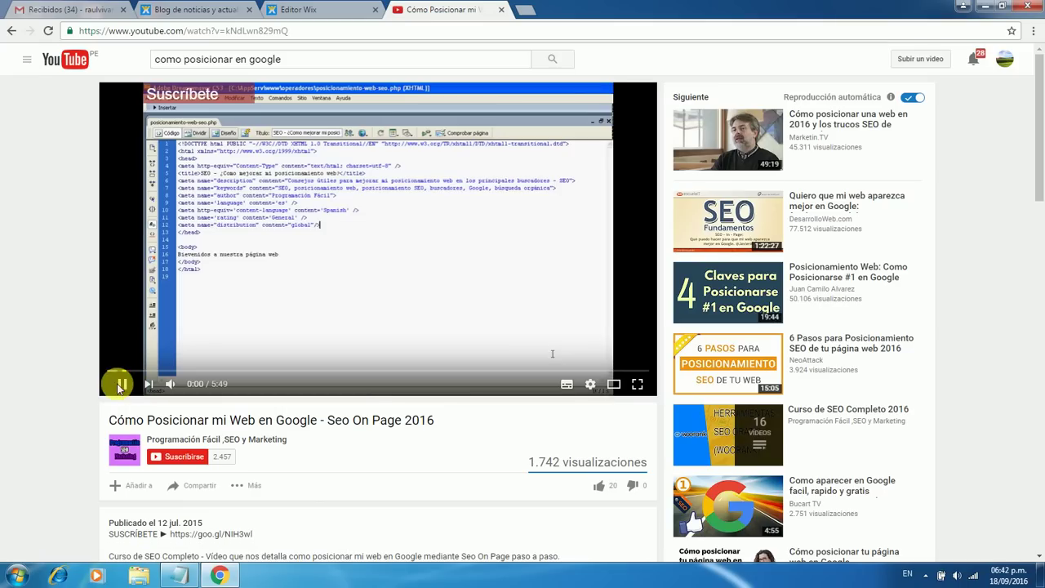
left_click(125, 390)
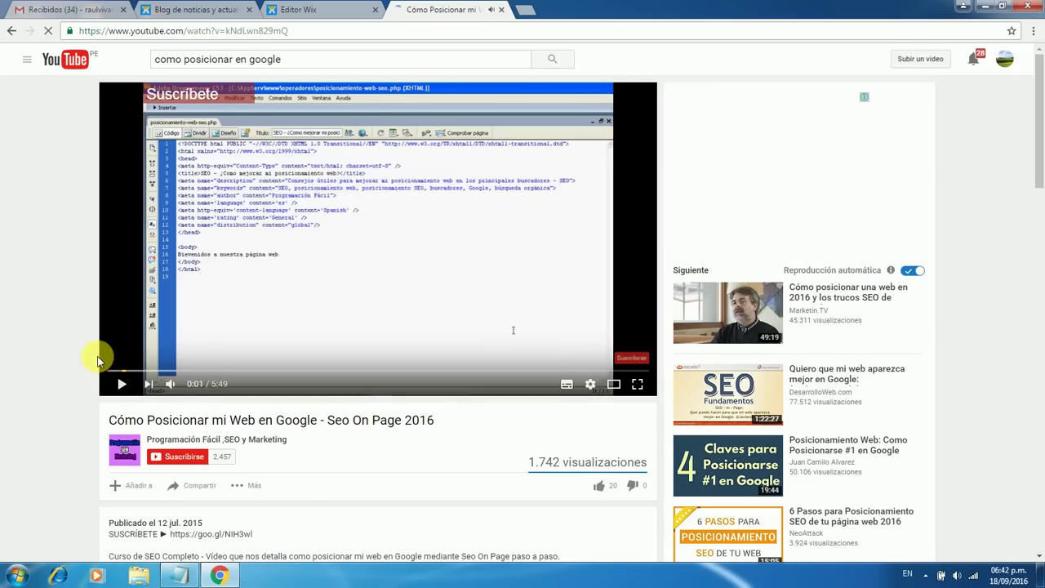
scroll(97, 360, "down", 2)
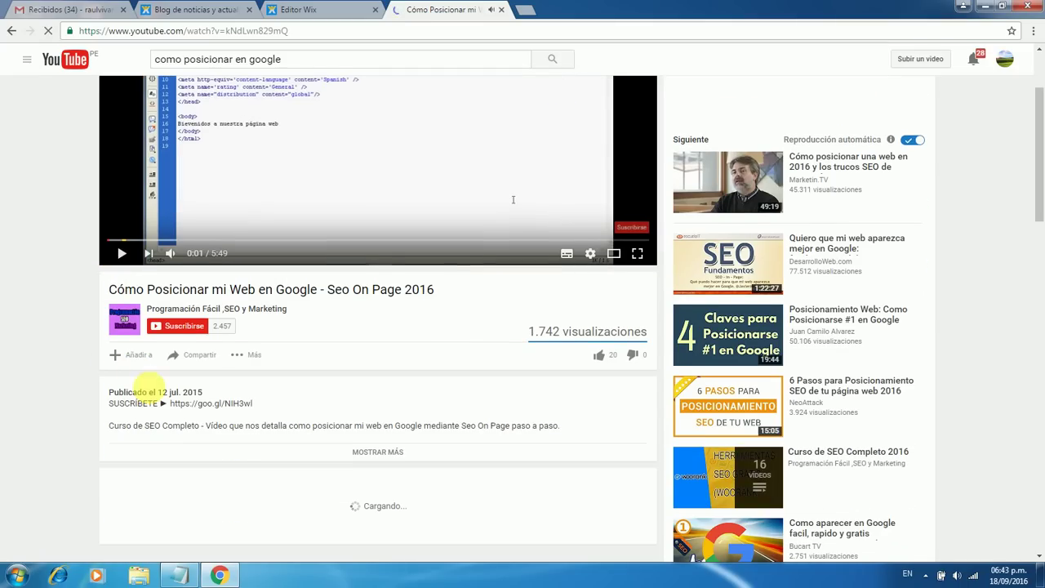
left_click(206, 356)
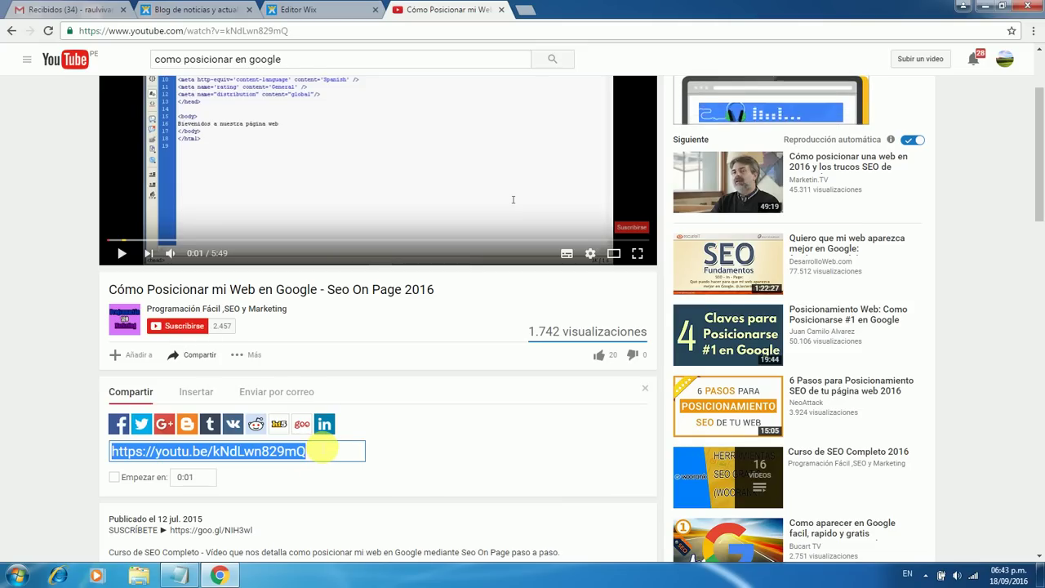
left_click(319, 9)
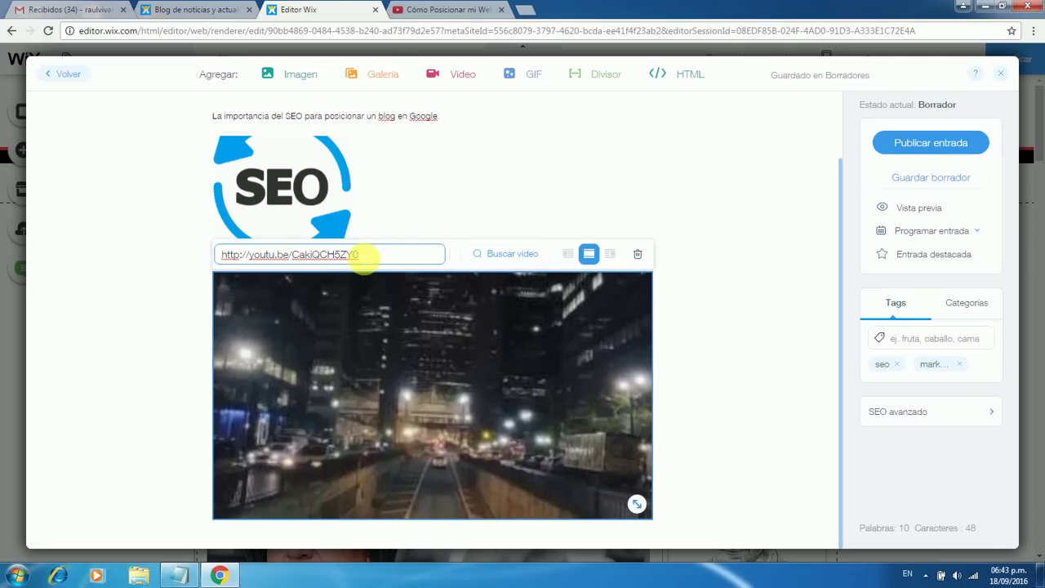
triple_click(282, 262)
left_click(198, 266)
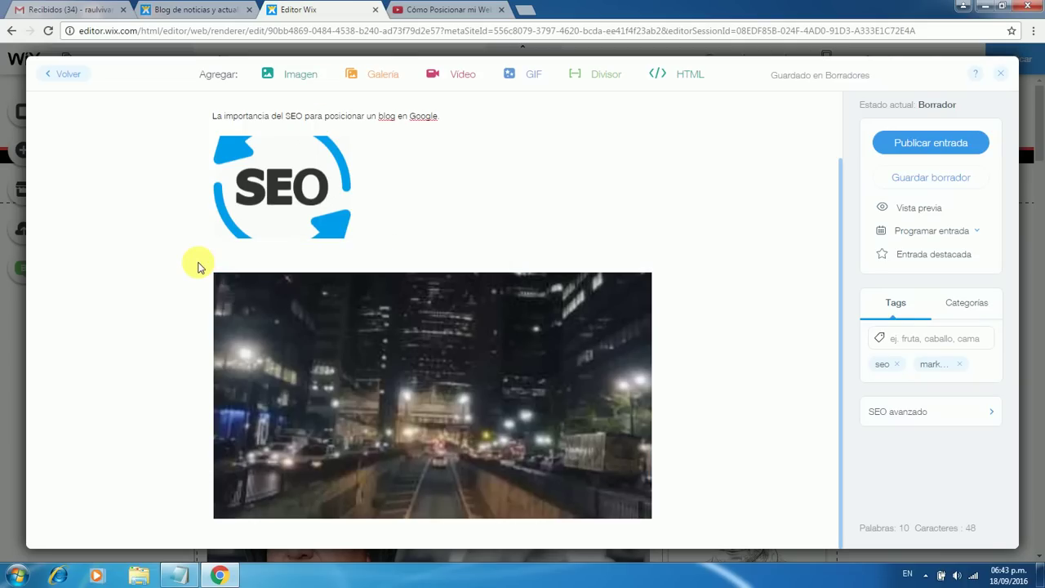
left_click(278, 299)
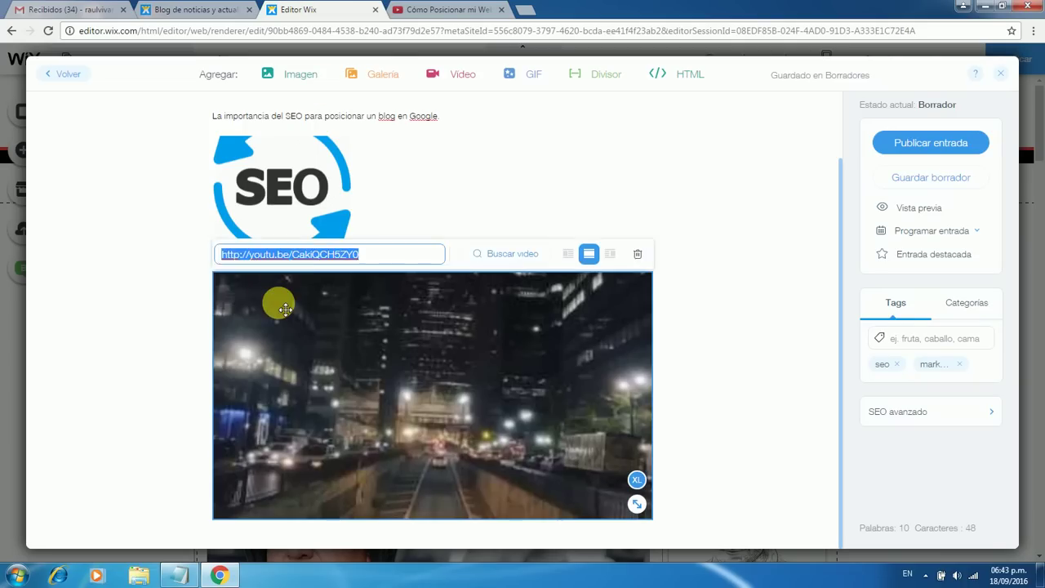
type("http://youtu.be/kNdLwn829mQ")
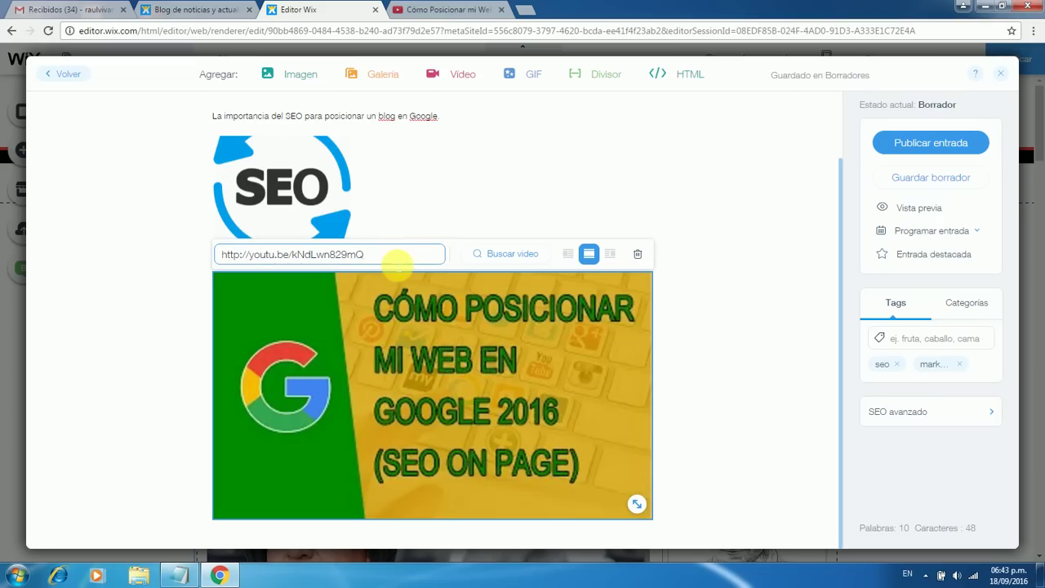
left_click(698, 365)
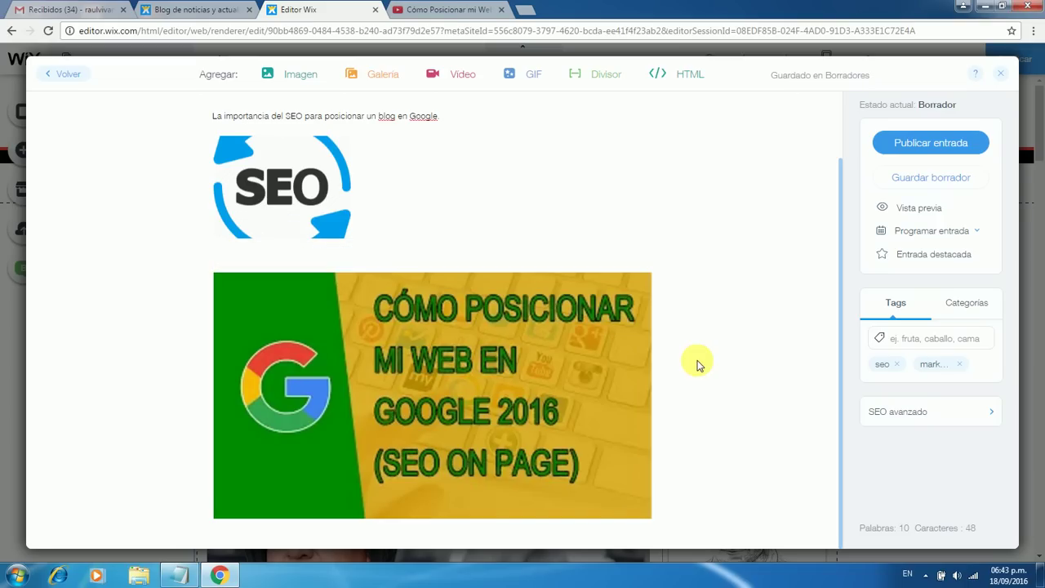
Resize the embedded video to medium (M)
left_click(625, 378)
left_click(638, 481)
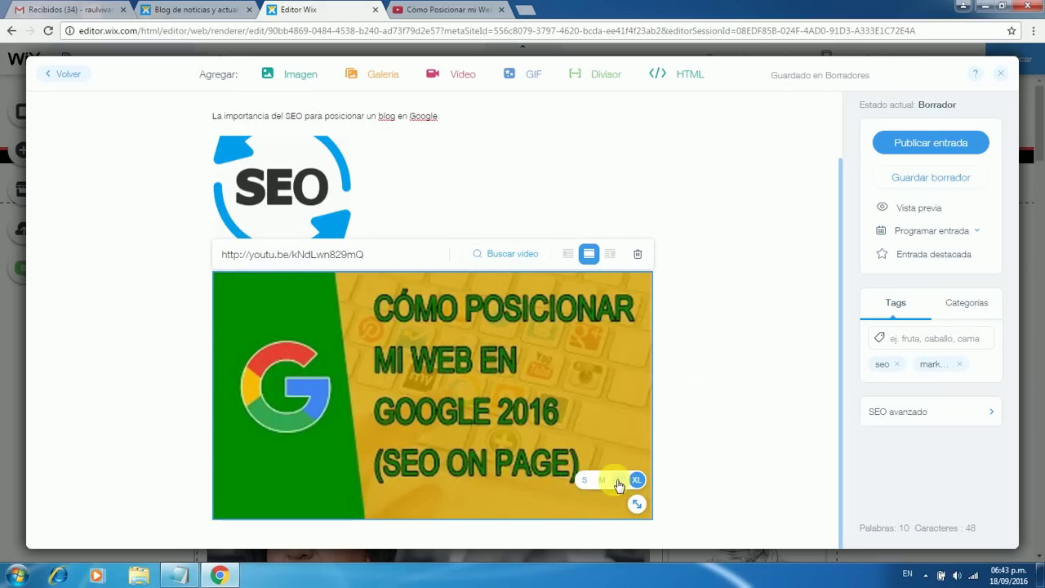
left_click(602, 480)
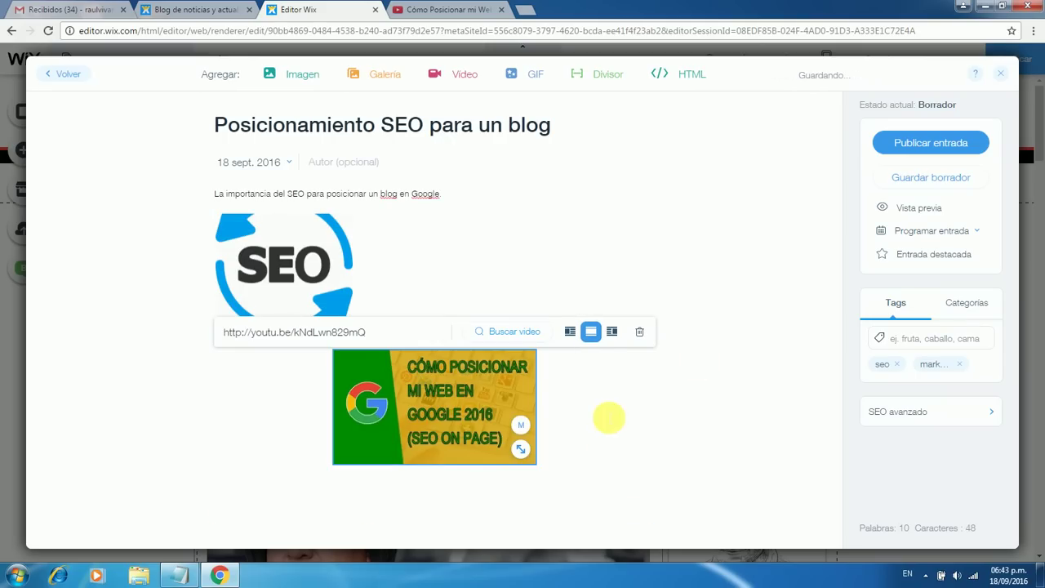
Publish the post using Publicar entrada
left_click(907, 146)
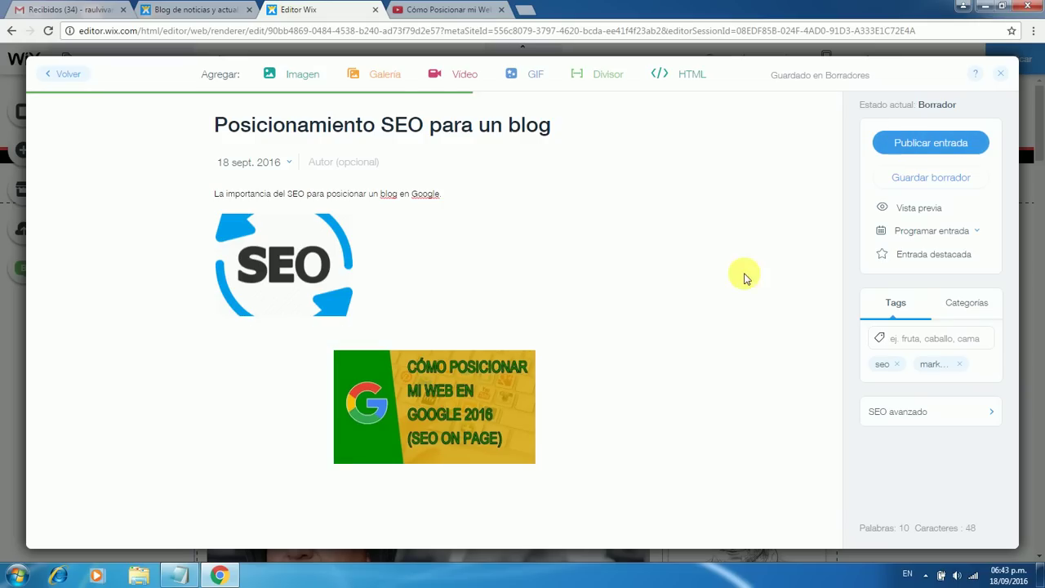